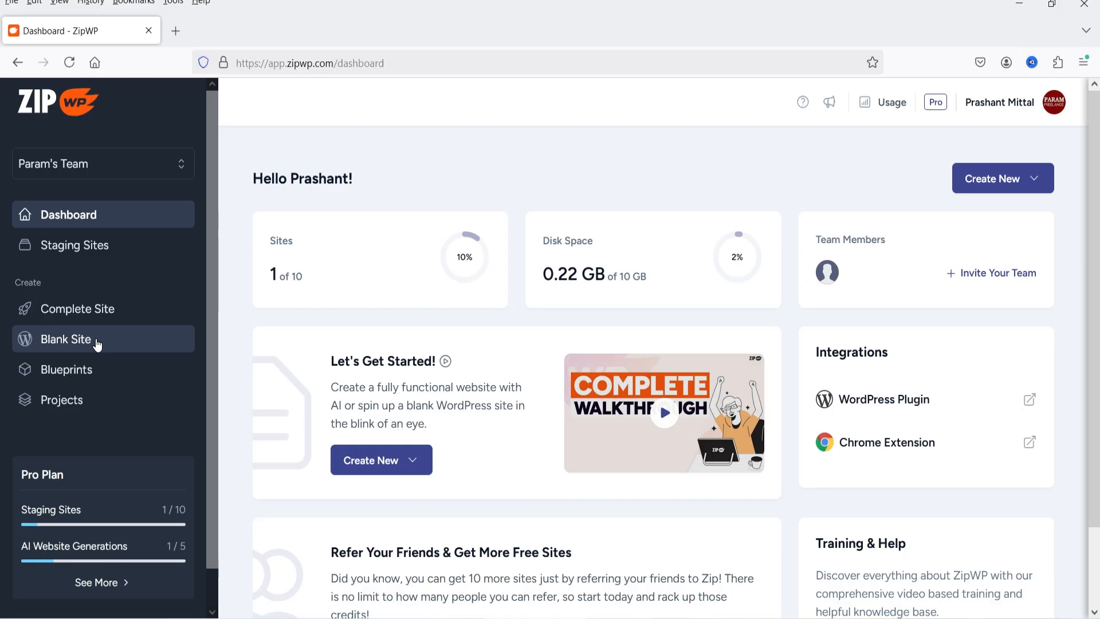
Look through the Blueprints and Projects pages of the account
left_click(67, 372)
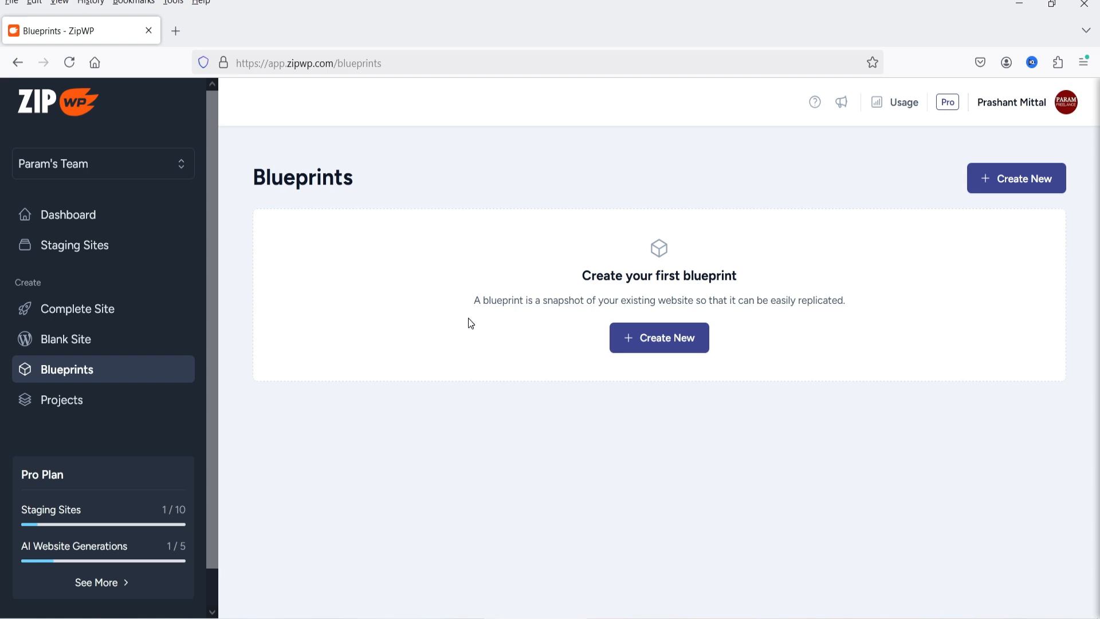
left_click(86, 407)
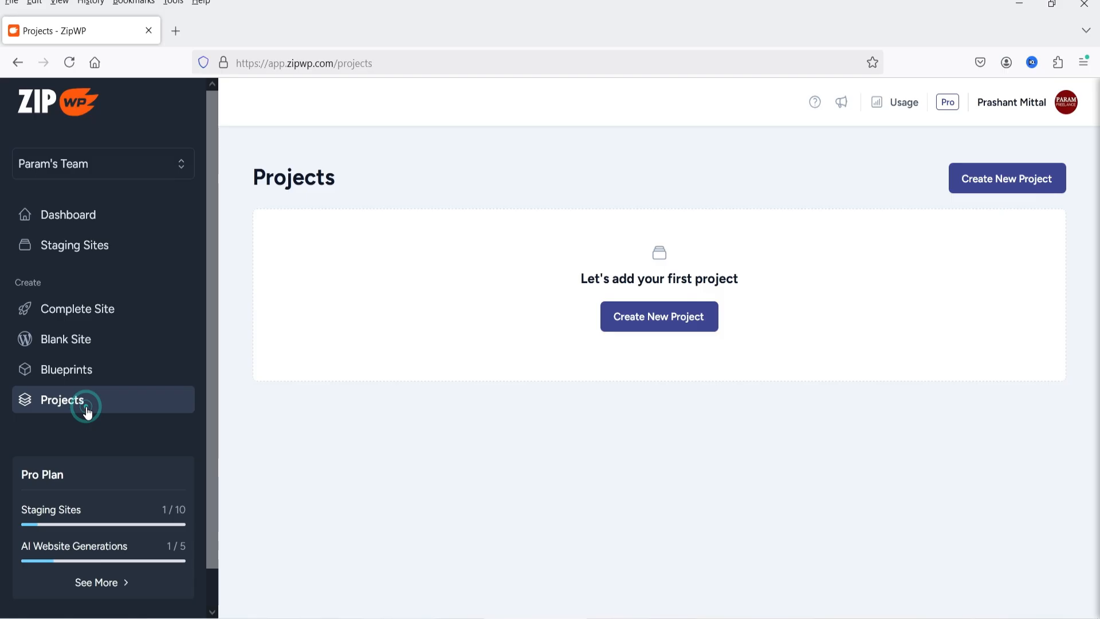
left_click(452, 177)
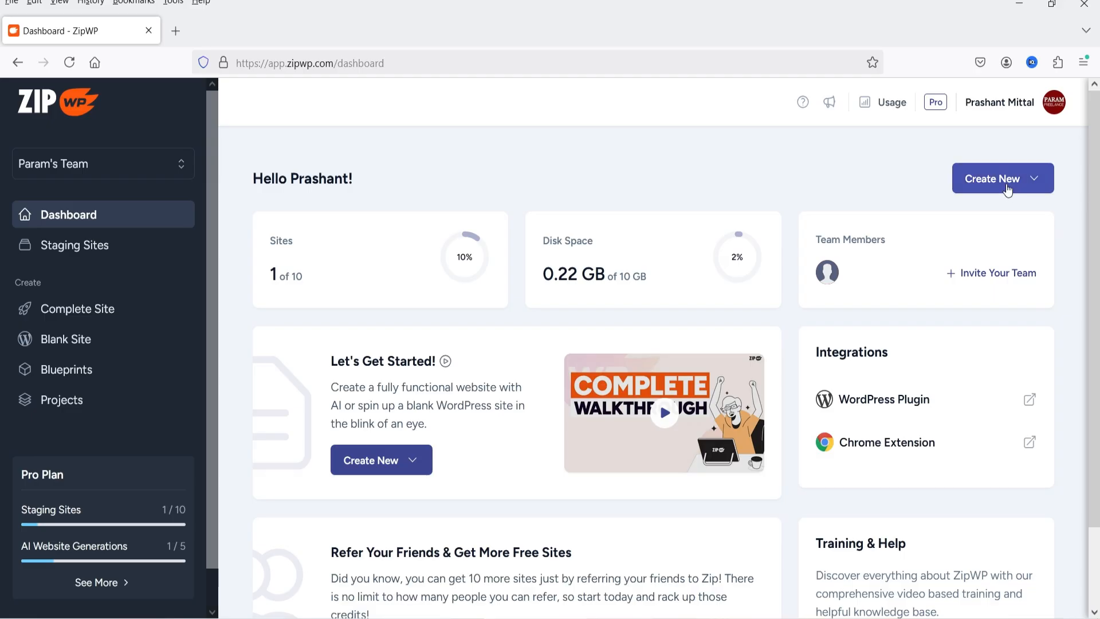
Start creating a new complete website and name it "Param Driving School"
left_click(1004, 188)
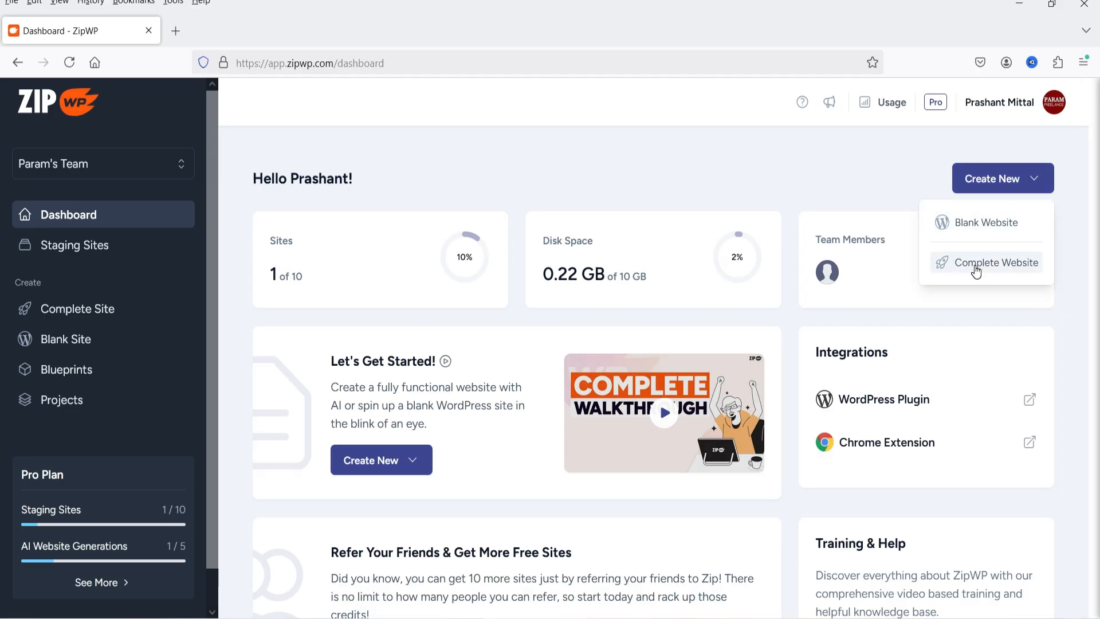
left_click(977, 269)
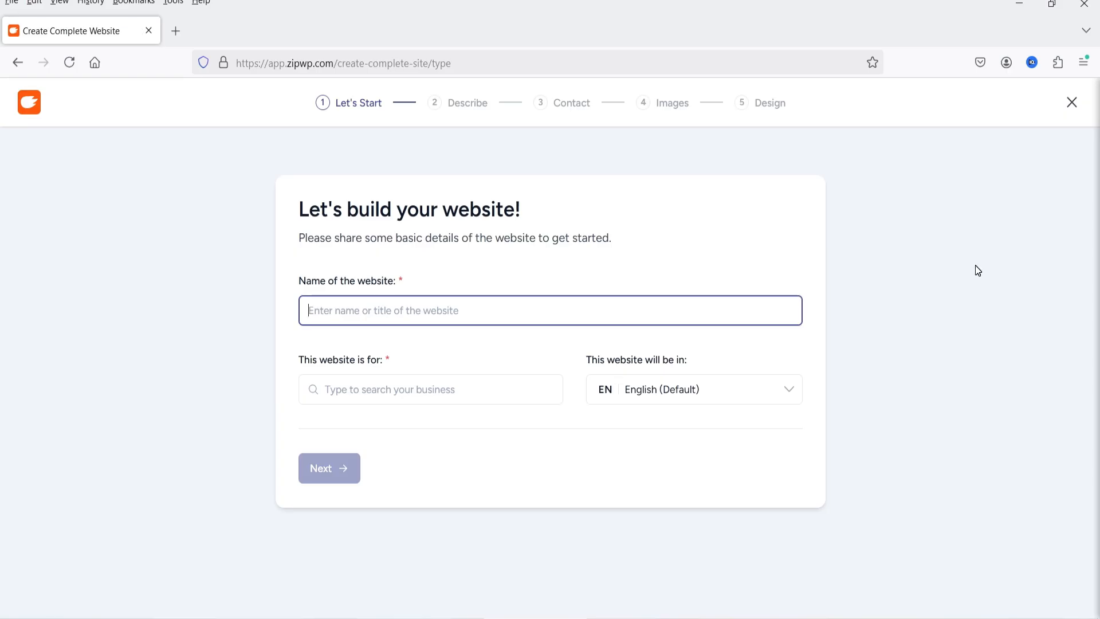
type("Para")
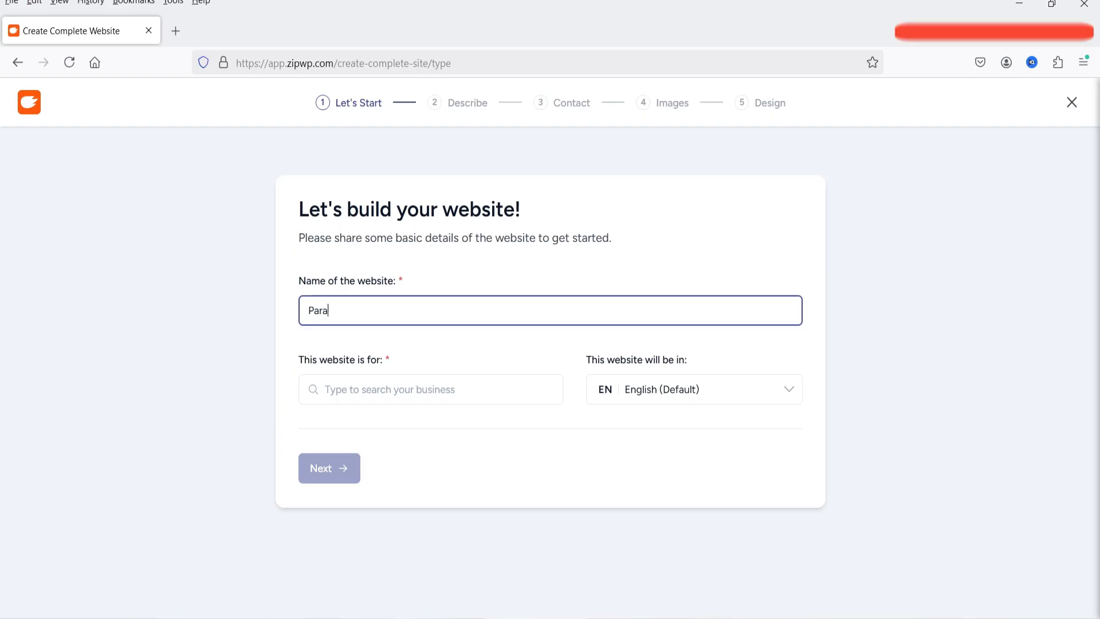
type("m Dri")
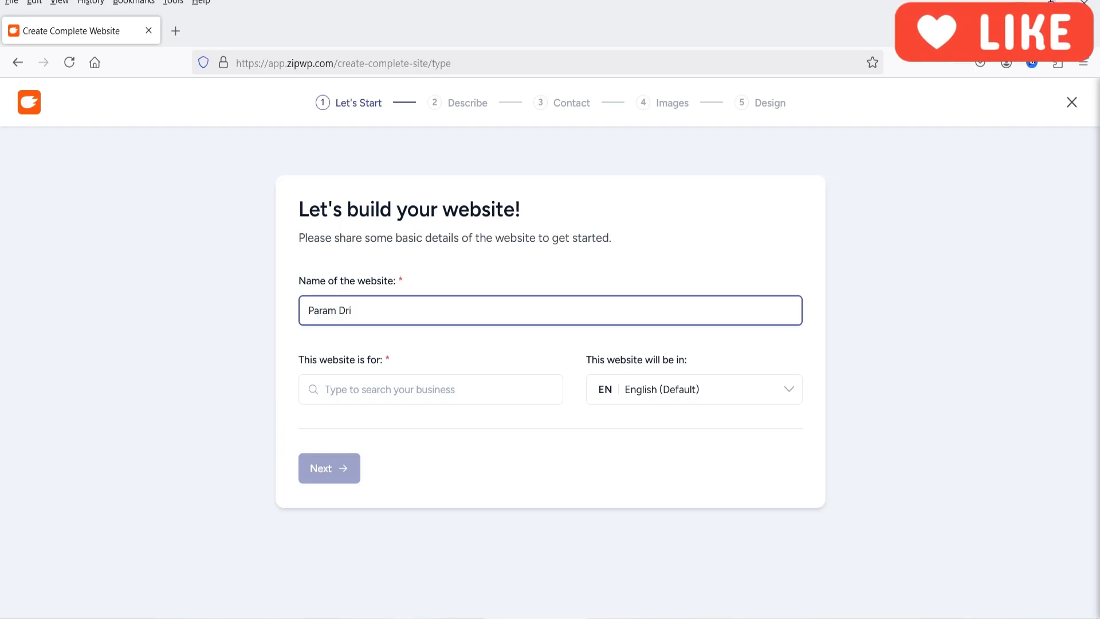
type("ving School")
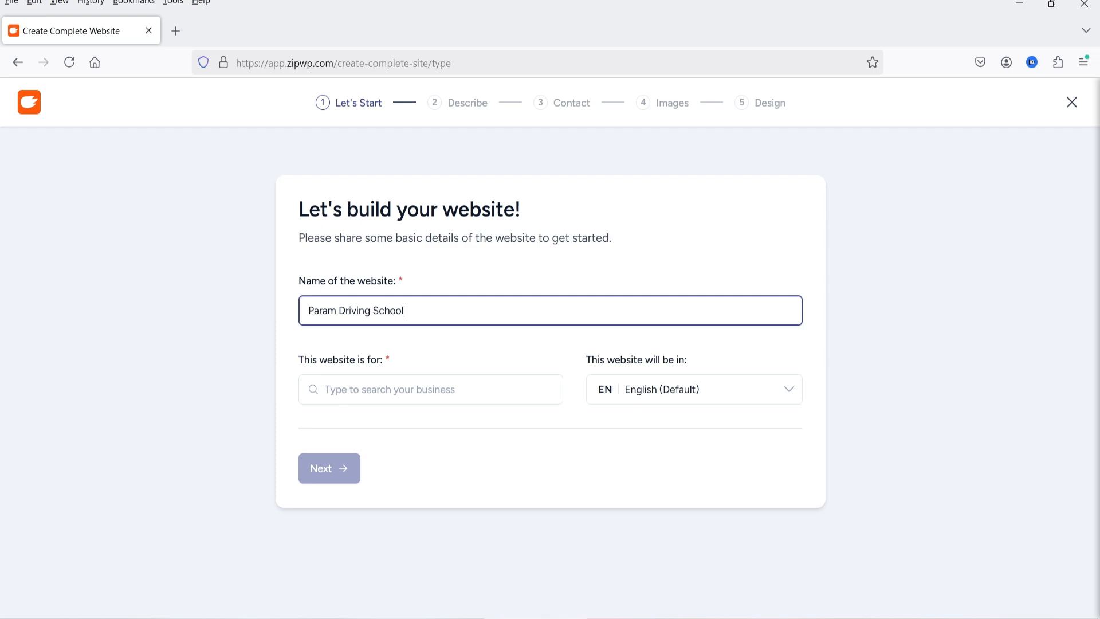
Set the website's business type to Local business, keep English as its language, and continue to the description
left_click(356, 388)
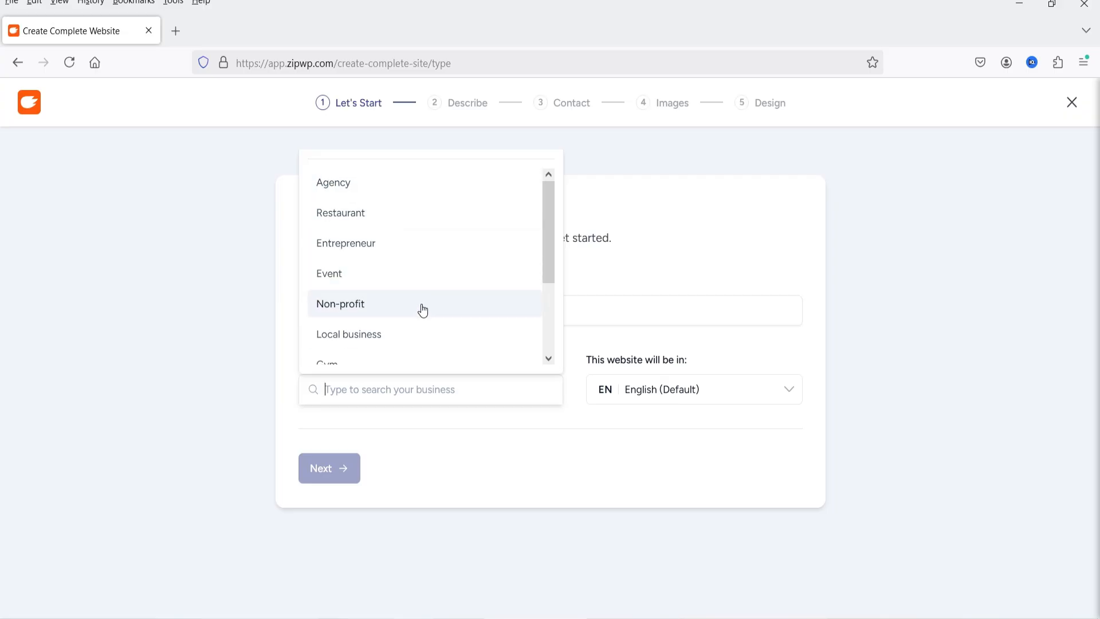
scroll(423, 312, "down", 3)
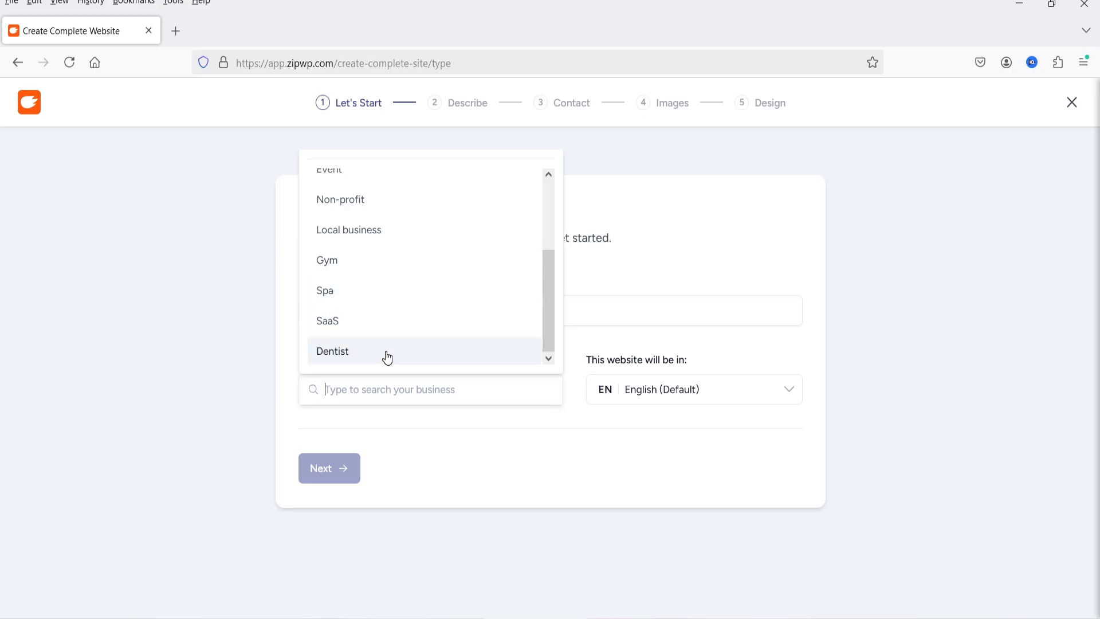
left_click(368, 238)
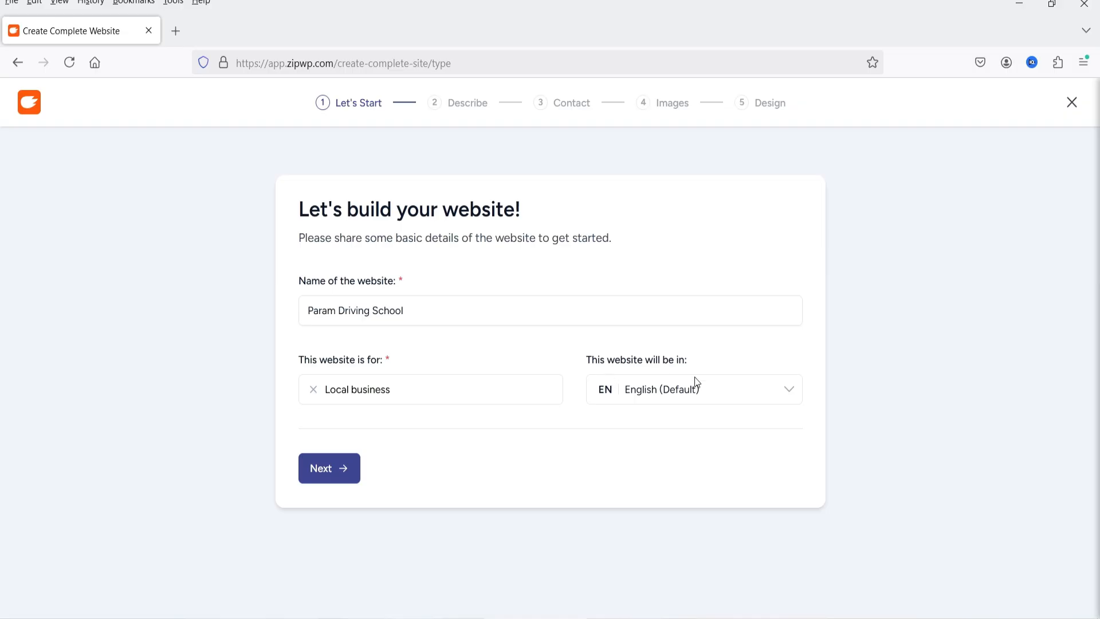
left_click(699, 400)
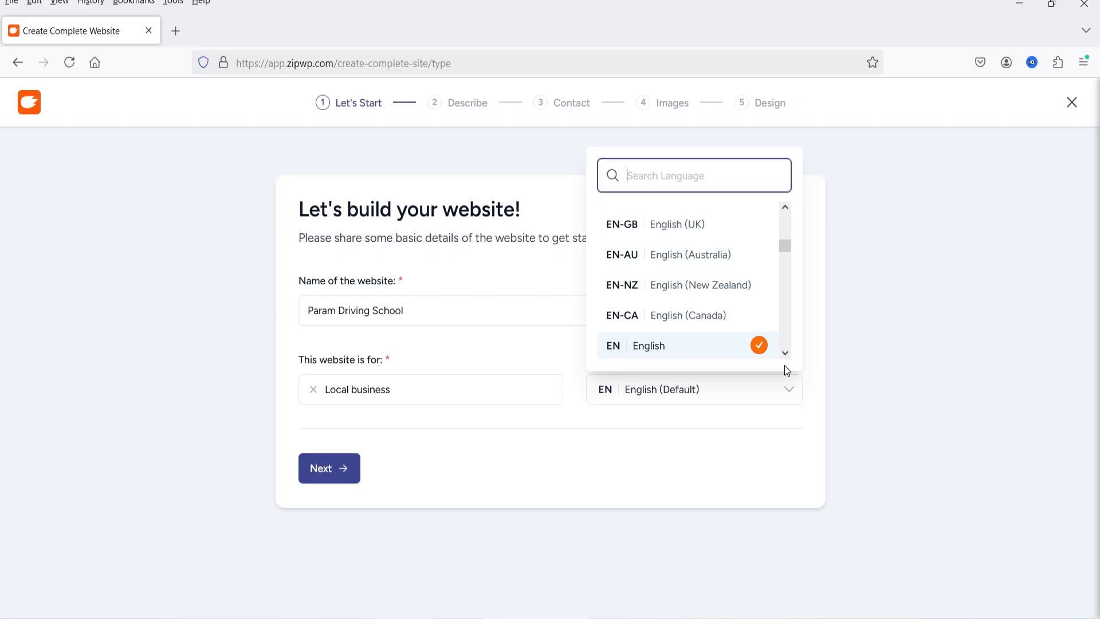
left_click(614, 464)
left_click(312, 473)
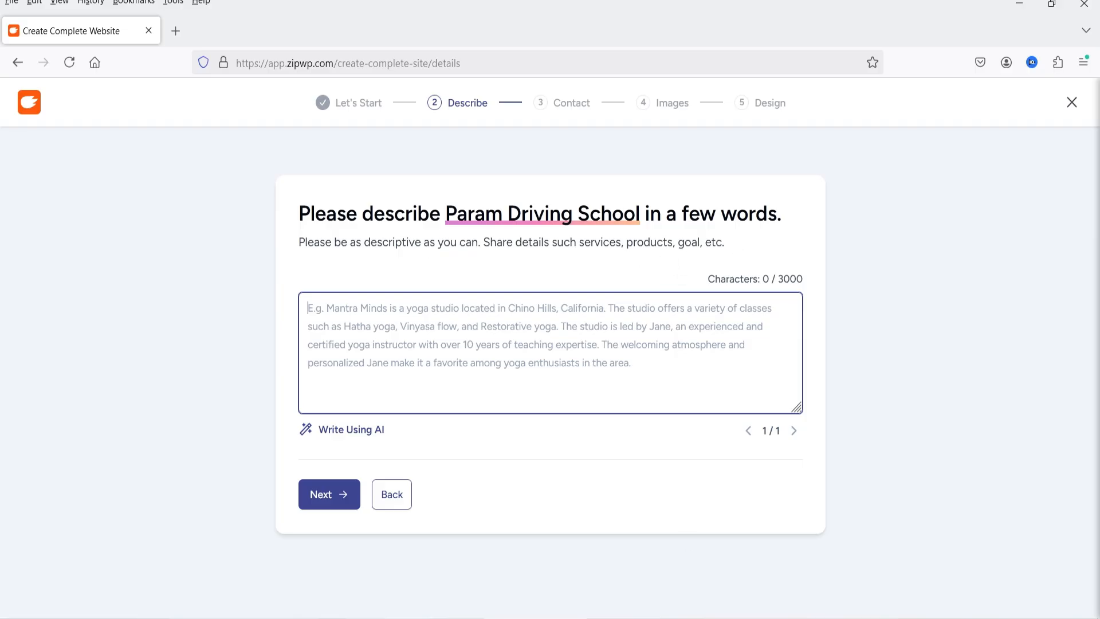
Paste the driving school brief with its pages and services as the description and improve it using AI
type("I want to create a website for Driving school. The website should have pages for Home, about us, services, contact, and blog. The business is going to offer driving school services such as teen driving lesson, adult driving lesson,teen driving test, adult driving test, defensive driving and online course. Show summary of these services on the homepage of the website. List them under Services menu and create separate pages for these services.")
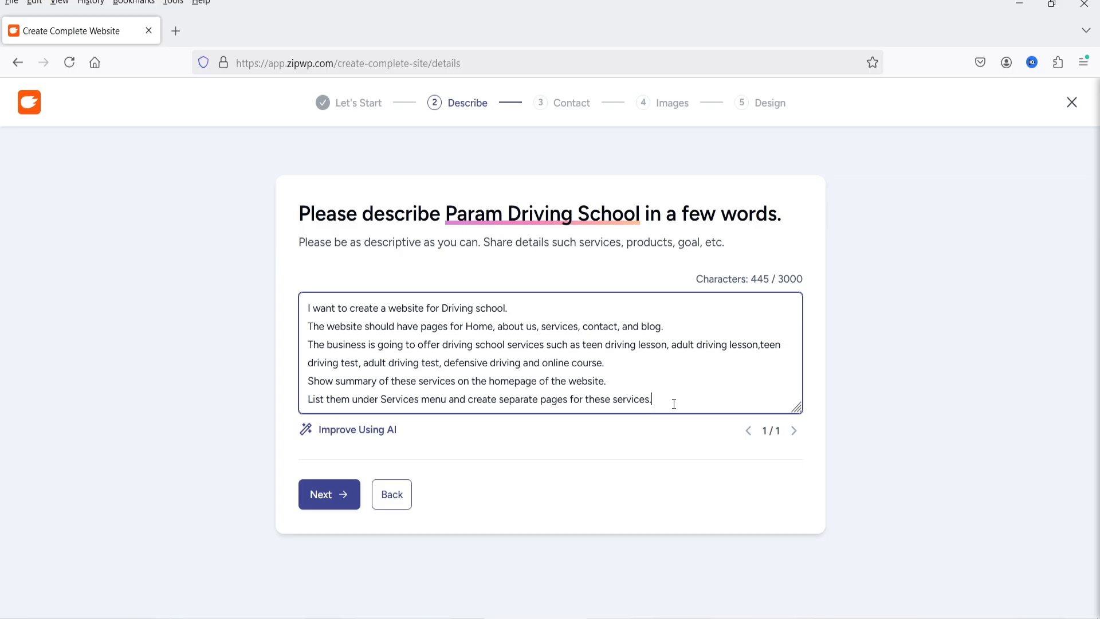
left_click_drag(671, 401, 239, 339)
left_click(590, 380)
left_click(373, 431)
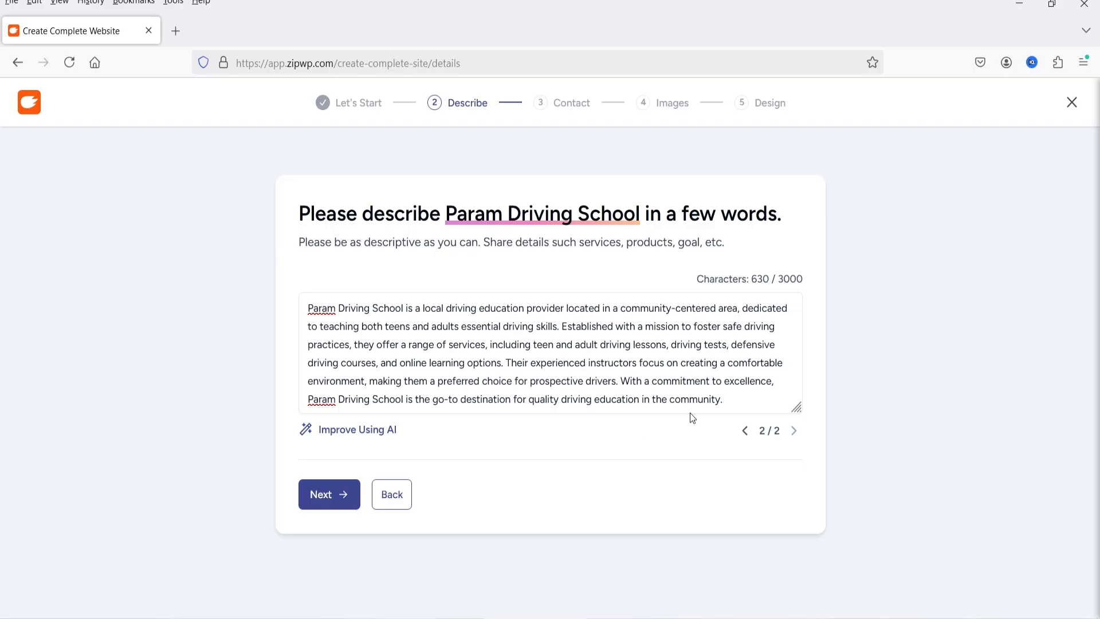
Append the original driving school brief below the AI-written description and continue to the contact details
left_click(739, 399)
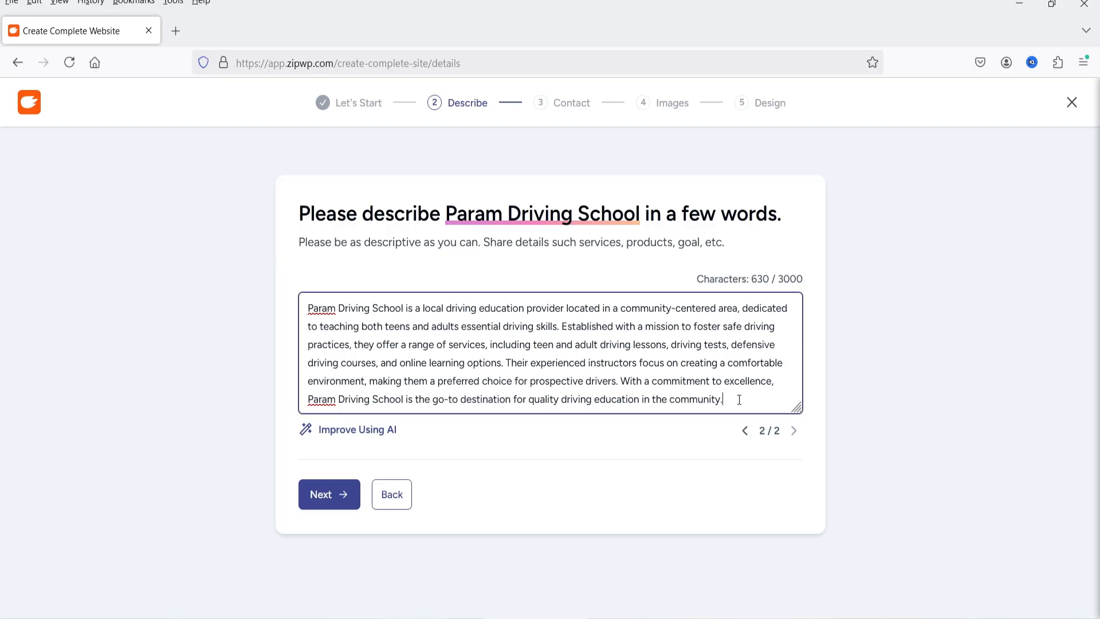
type("I want to create a website for Driving school. The website should have pages for Home, about us, services, contact, and blog. The business is going to offer driving school services such as teen driving lesson, adult driving lesson,teen driving test, adult driving test, defensive driving and online course. Show summary of these services on the homepage of the website. List them under Services menu and create separate pages for these services.")
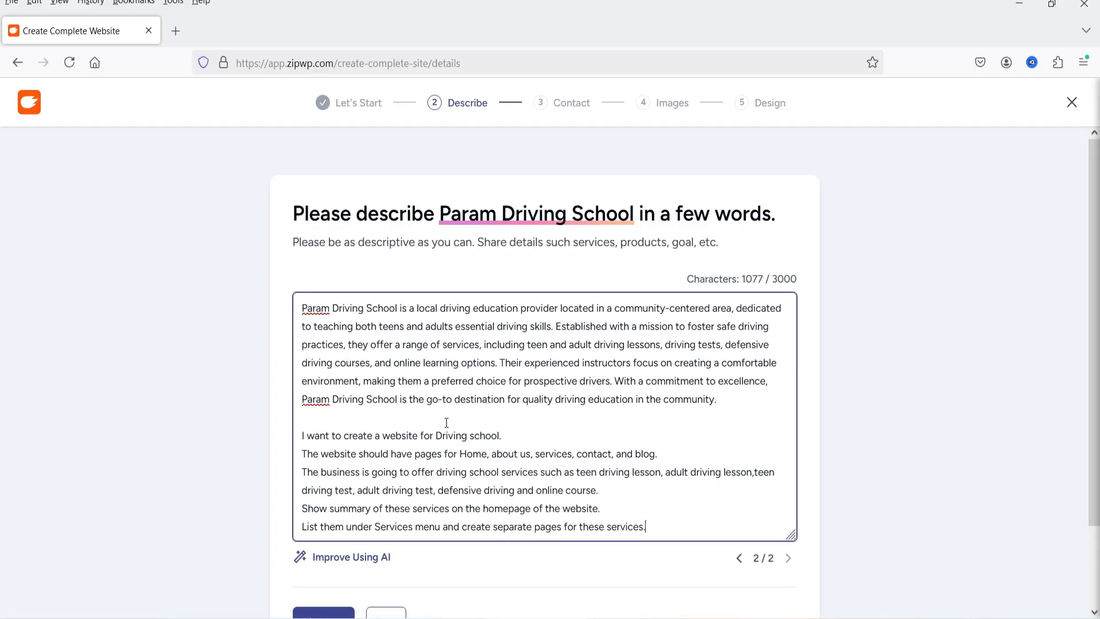
scroll(378, 330, "down", 2)
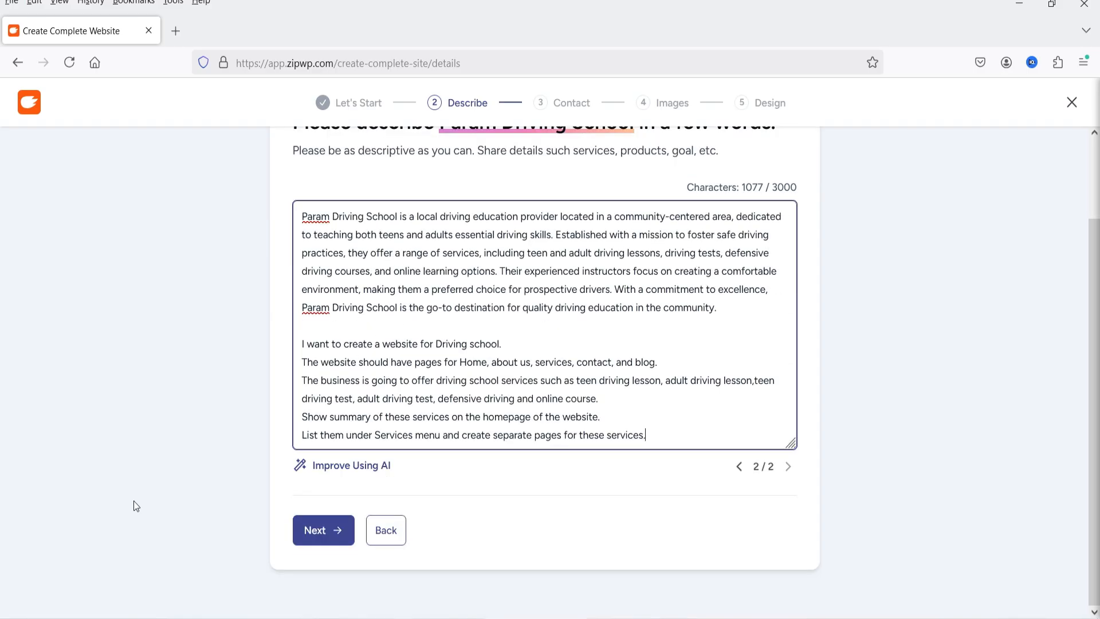
left_click(325, 533)
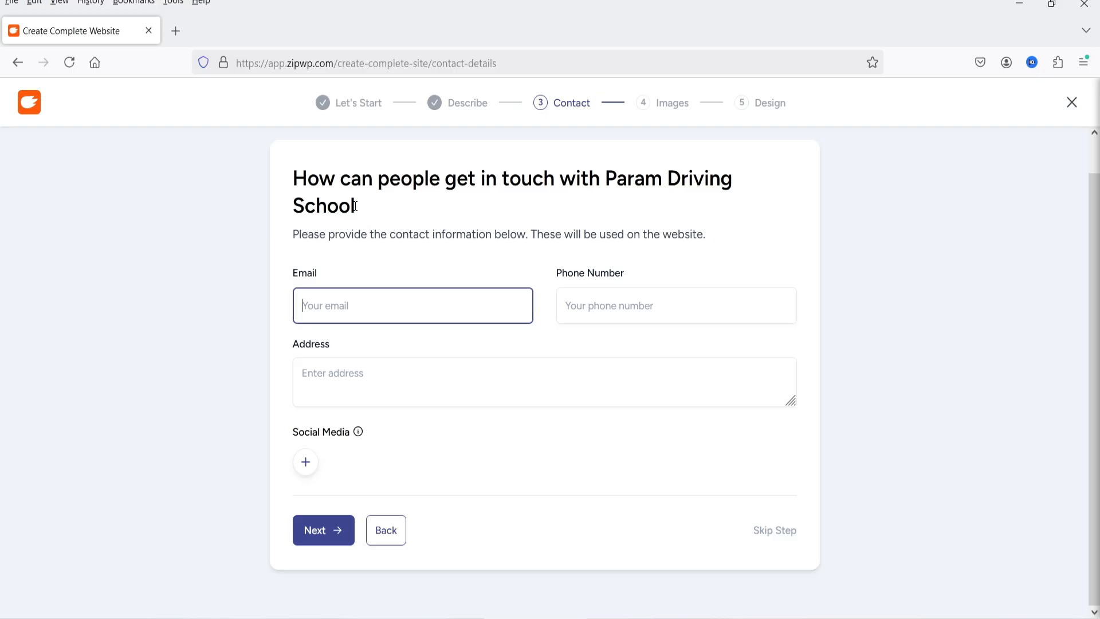
Fill in the driving school's contact e-mail, phone number and address
type("suppo")
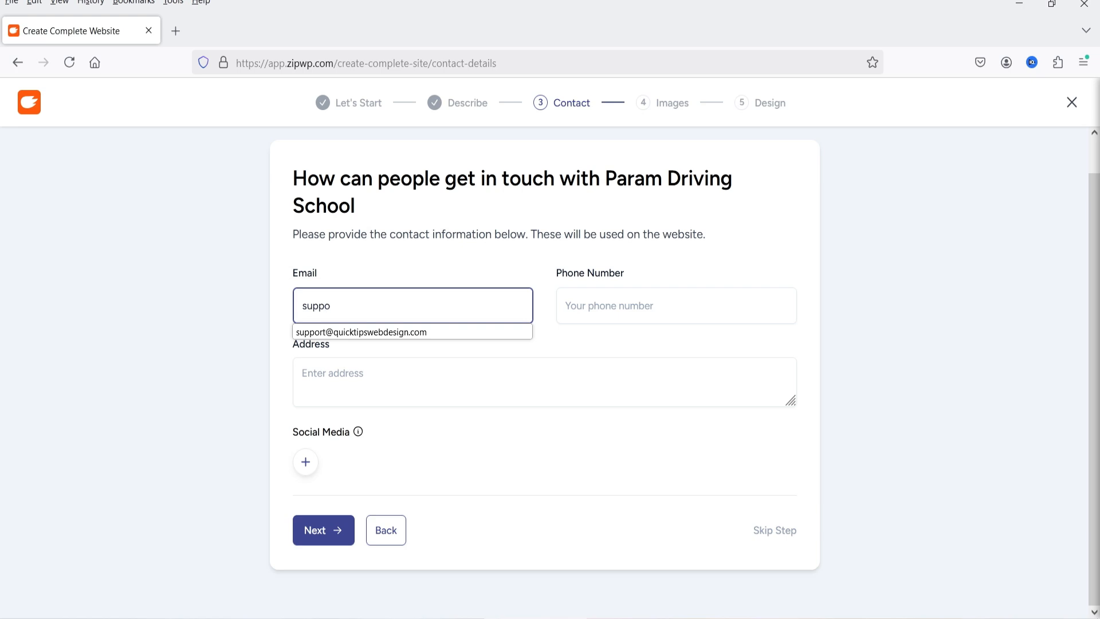
left_click(373, 334)
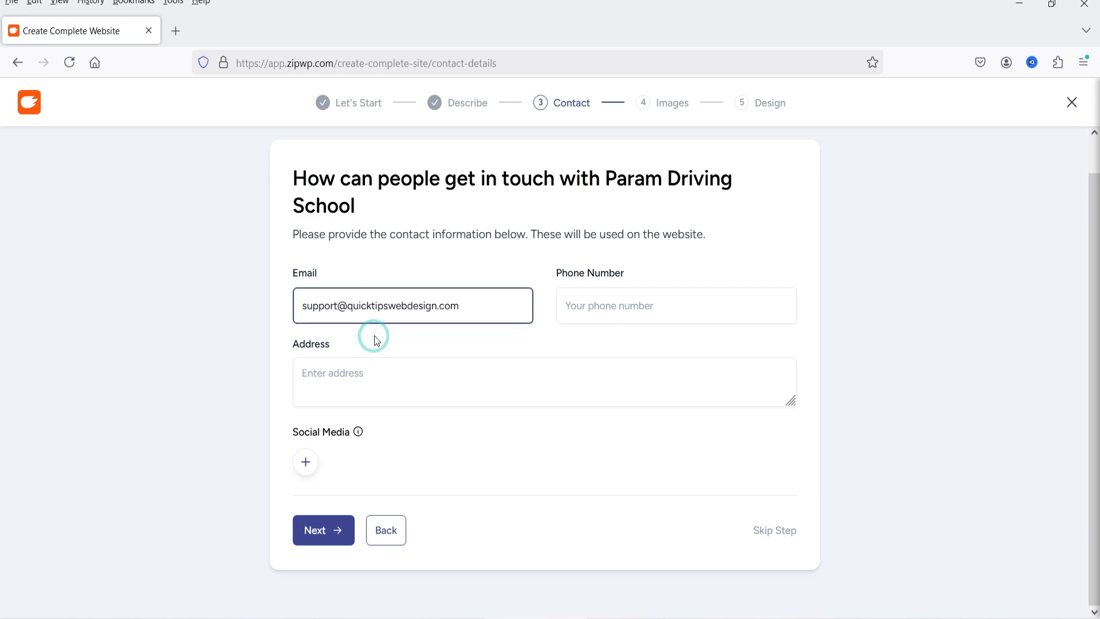
left_click(612, 313)
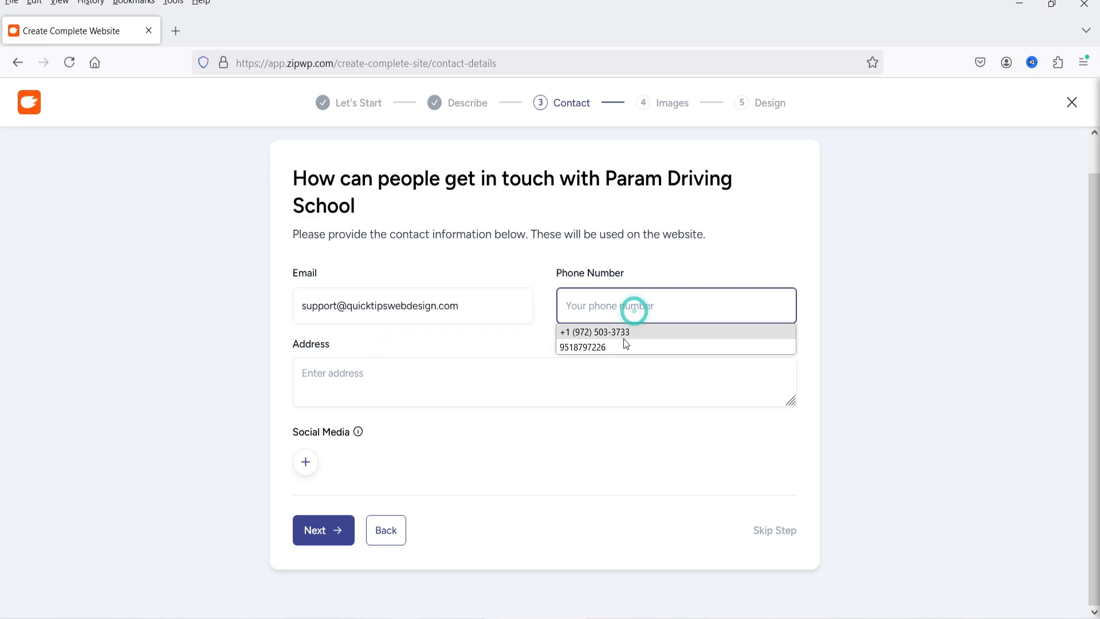
left_click(623, 343)
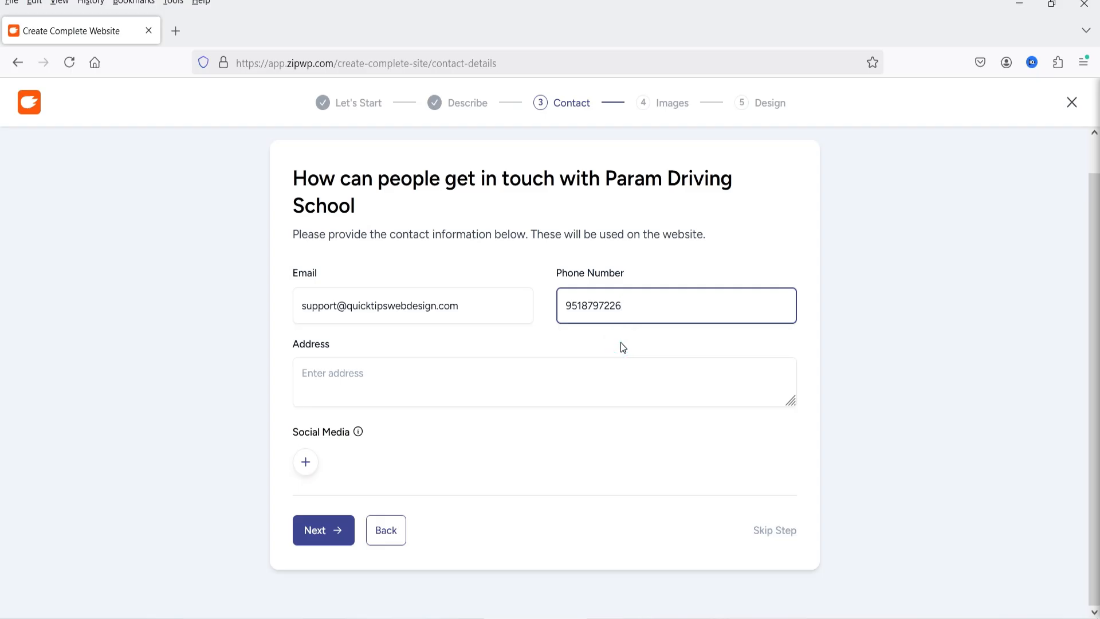
left_click(461, 377)
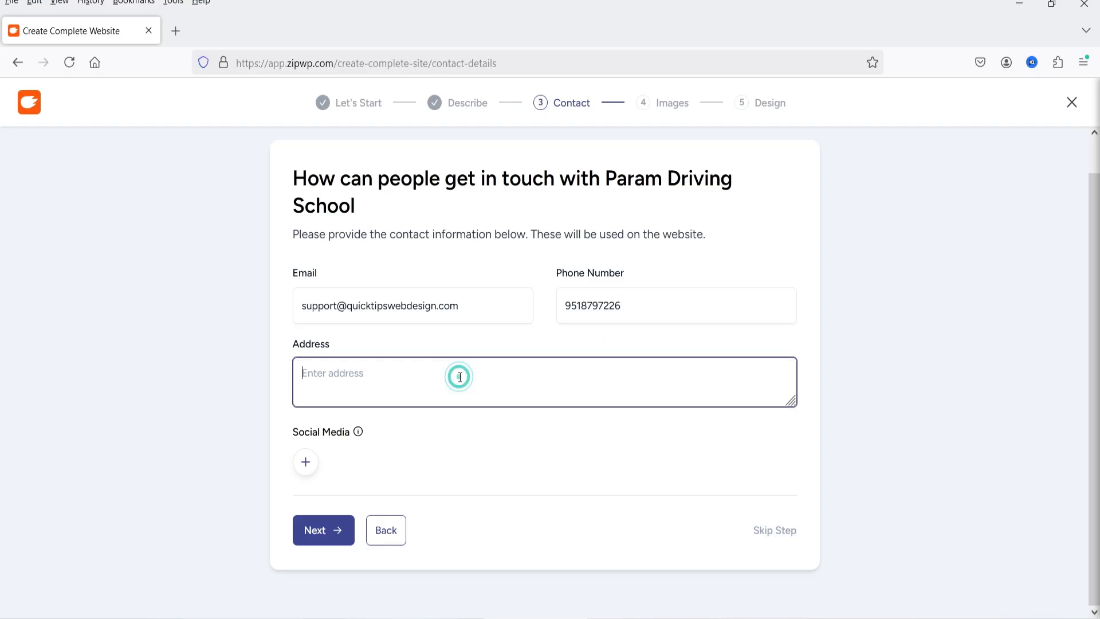
type("New Y")
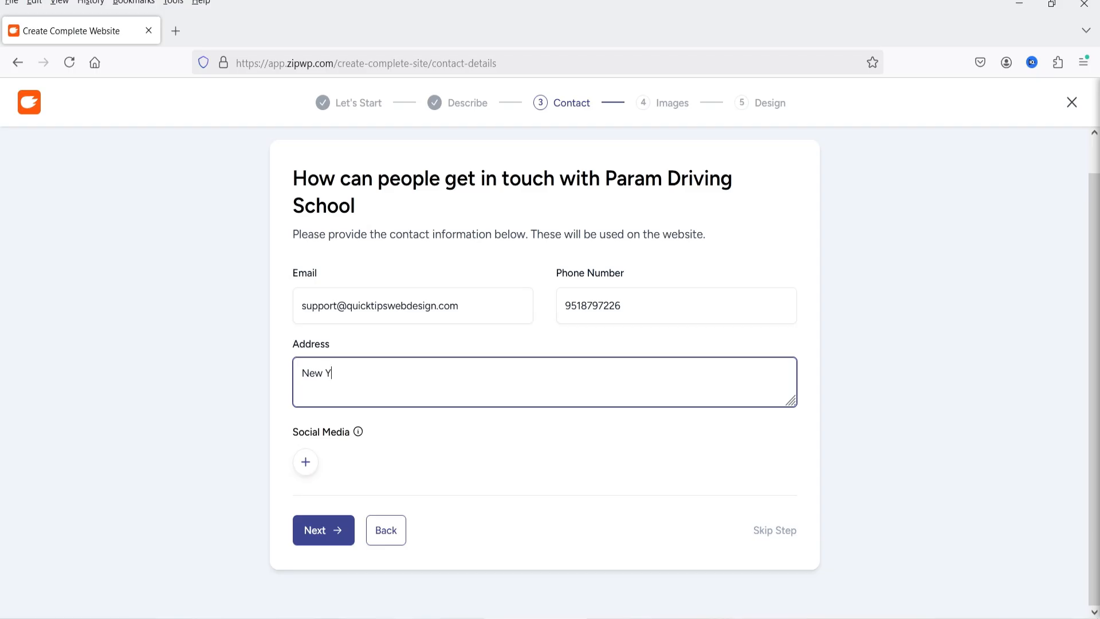
type("ork, USA")
left_click(306, 463)
left_click(379, 199)
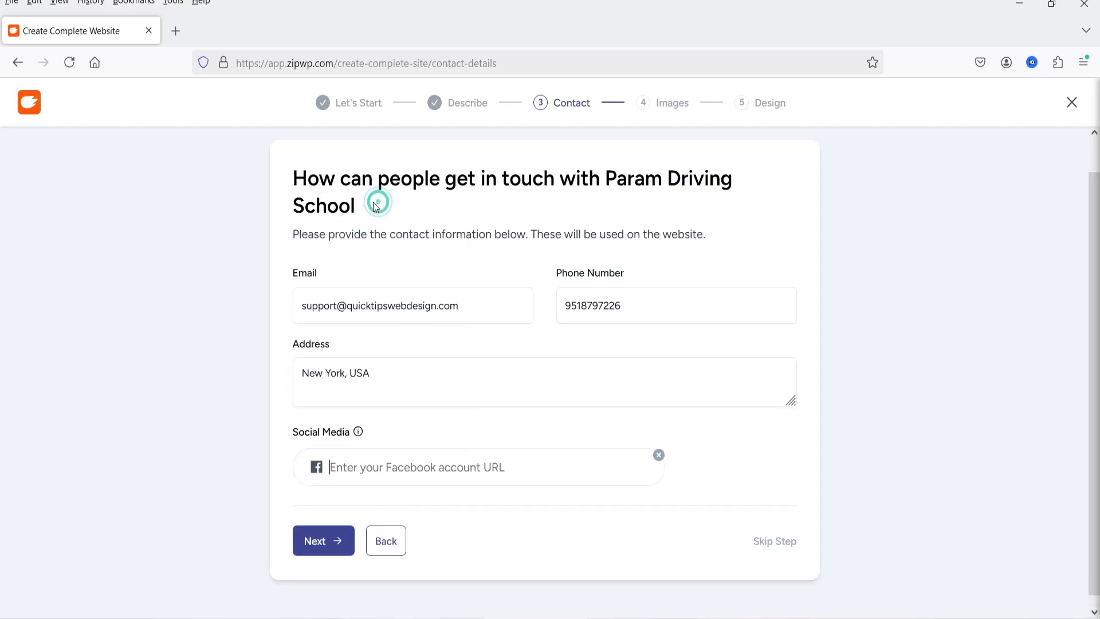
type("http")
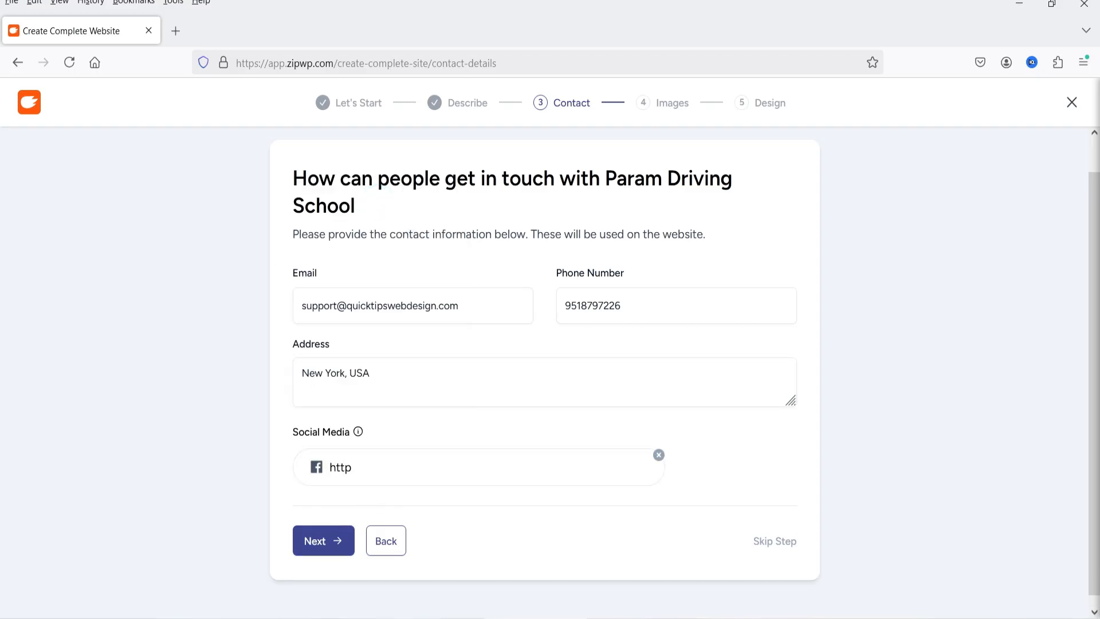
type("s://facebook.com")
left_click(486, 514)
left_click(499, 463)
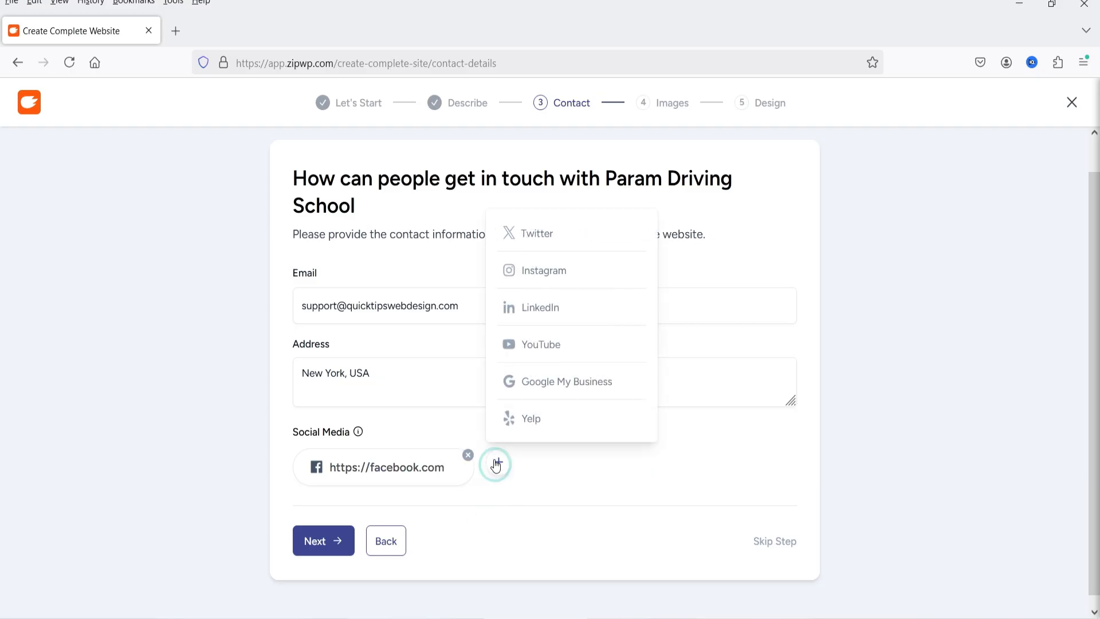
left_click(546, 236)
type("https://twitter.com")
left_click(494, 563)
left_click(691, 462)
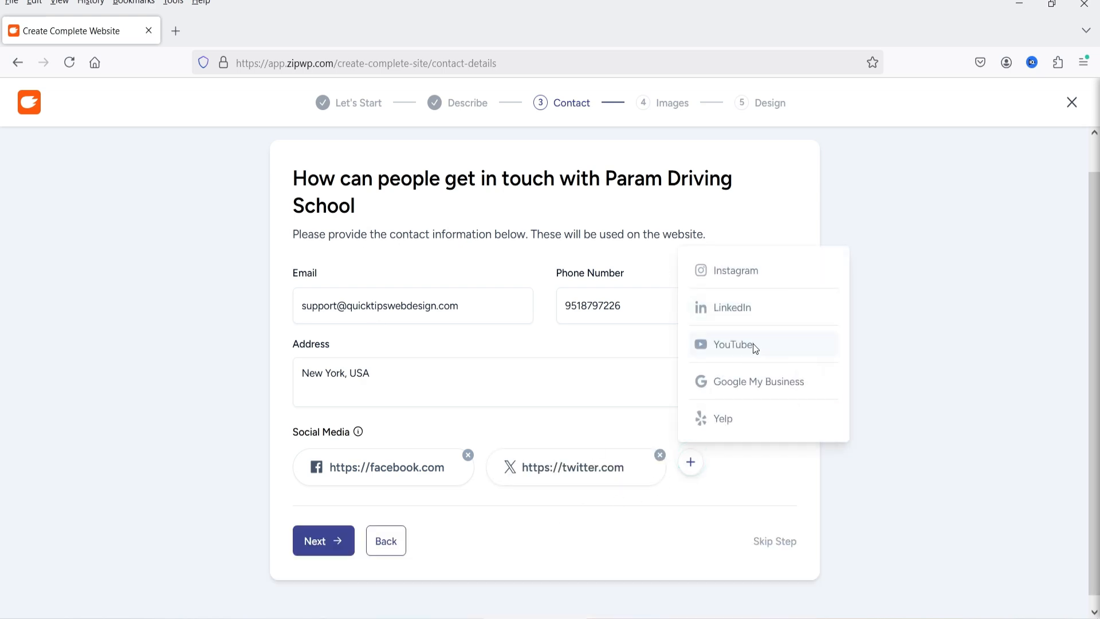
left_click(754, 346)
type("https://youtube.com")
left_click(388, 537)
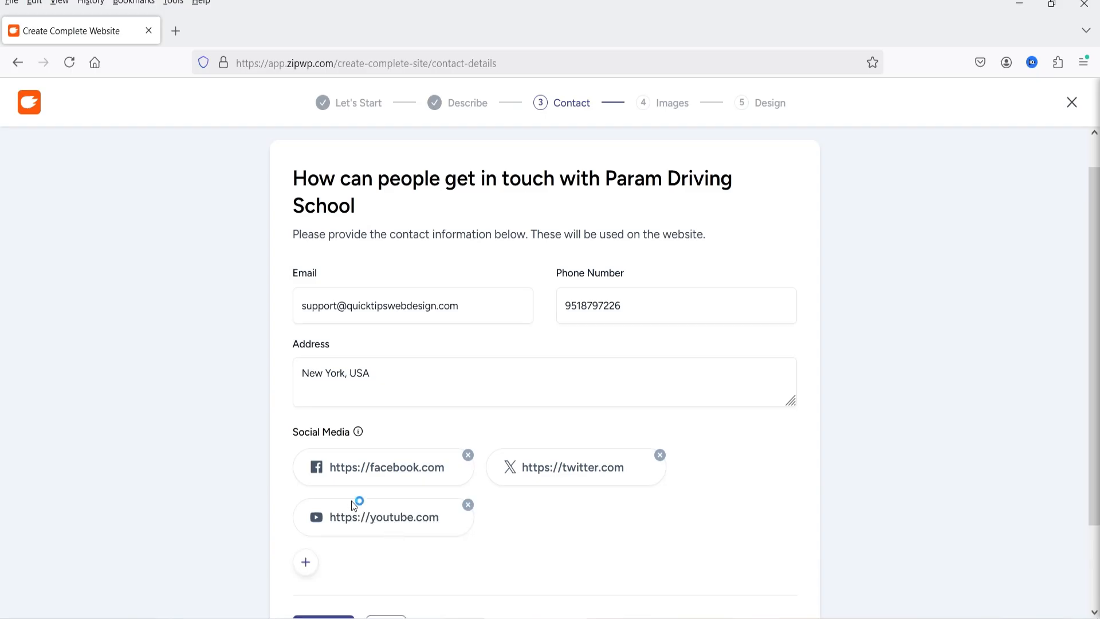
scroll(249, 466, "down", 1)
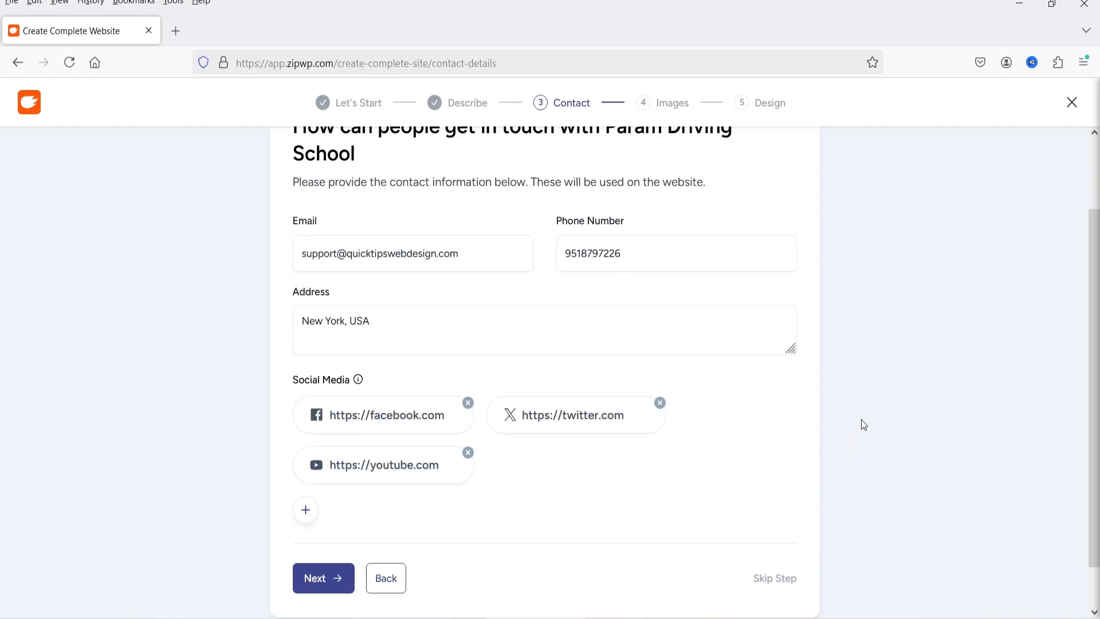
left_click(321, 580)
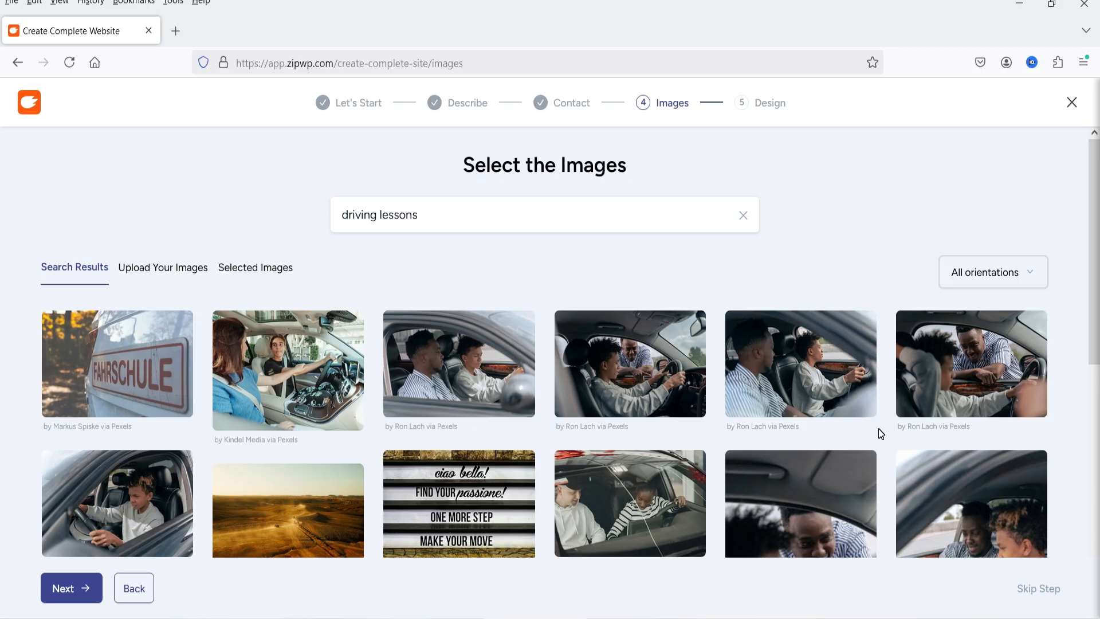
Select seven photos of learners and instructors in cars from the first two rows of the driving lessons results
left_click(335, 383)
left_click(470, 365)
left_click(600, 357)
left_click(775, 360)
left_click(808, 487)
left_click(639, 499)
left_click(100, 508)
Add photos from farther down the results to the selection, including learners at the wheel and the hands by the dashboard
scroll(297, 445, "down", 5)
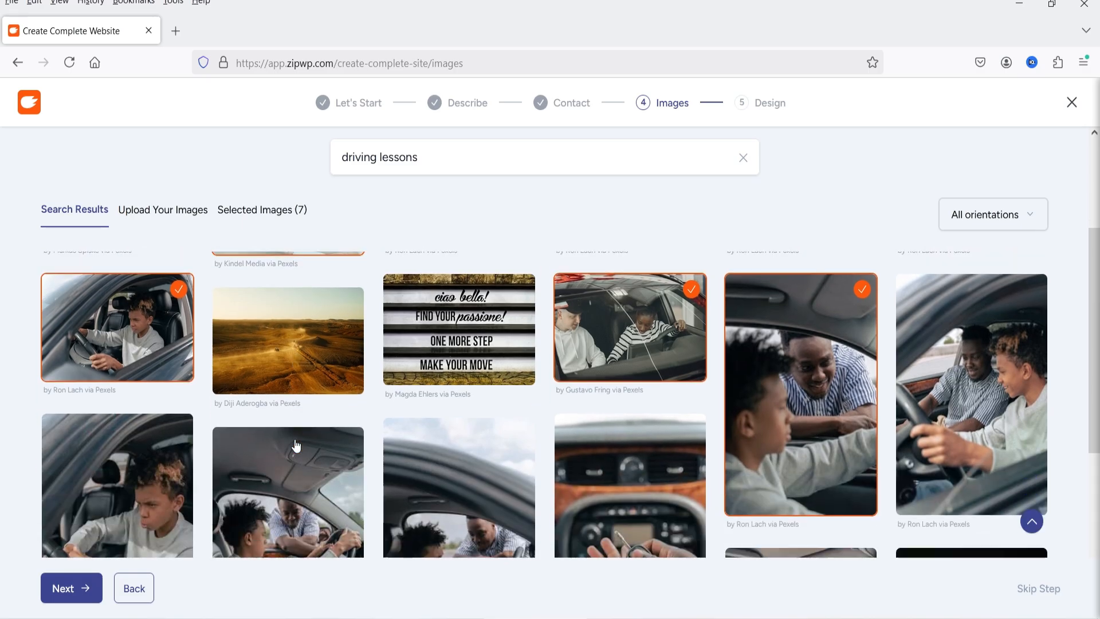
left_click(294, 440)
left_click(102, 444)
left_click(482, 455)
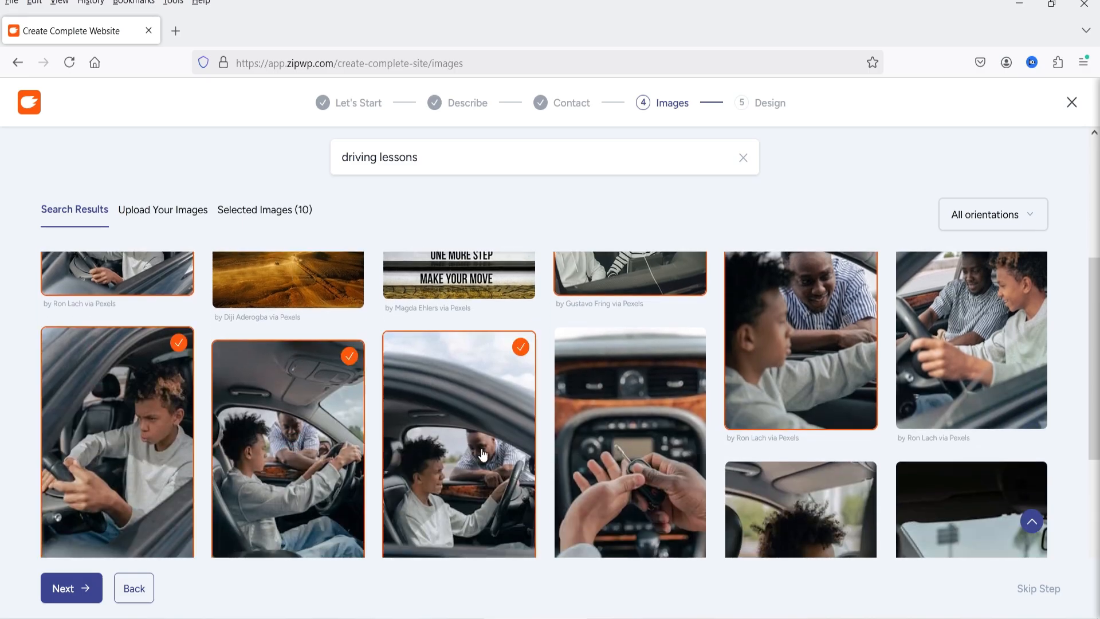
left_click(603, 452)
scroll(847, 395, "down", 10)
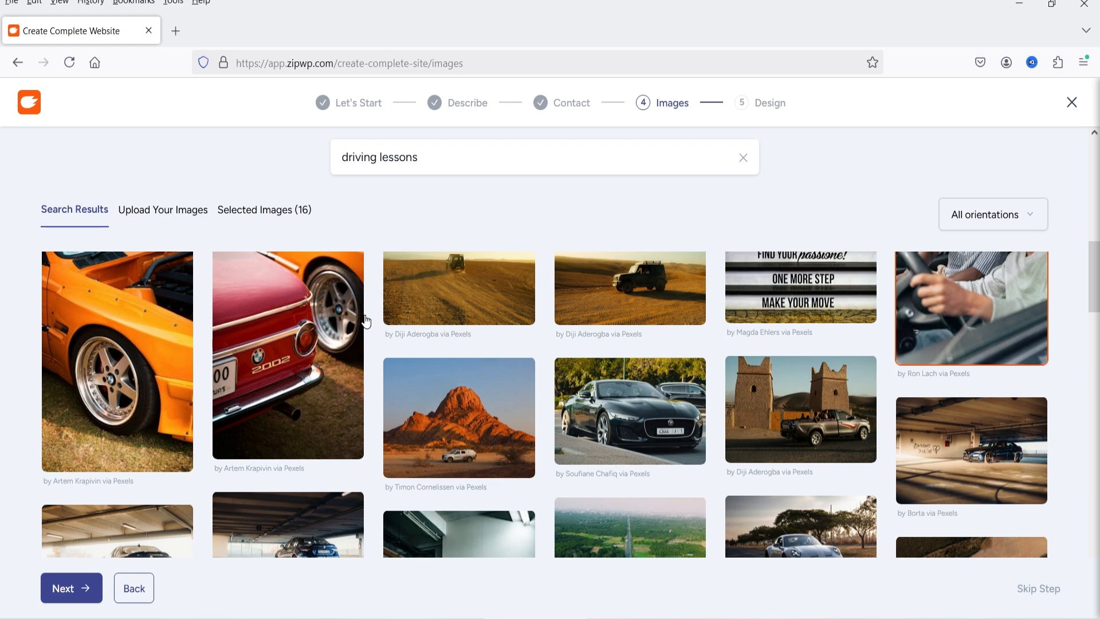
Check the image upload option, review the selected images, and continue to the design selection
left_click(147, 211)
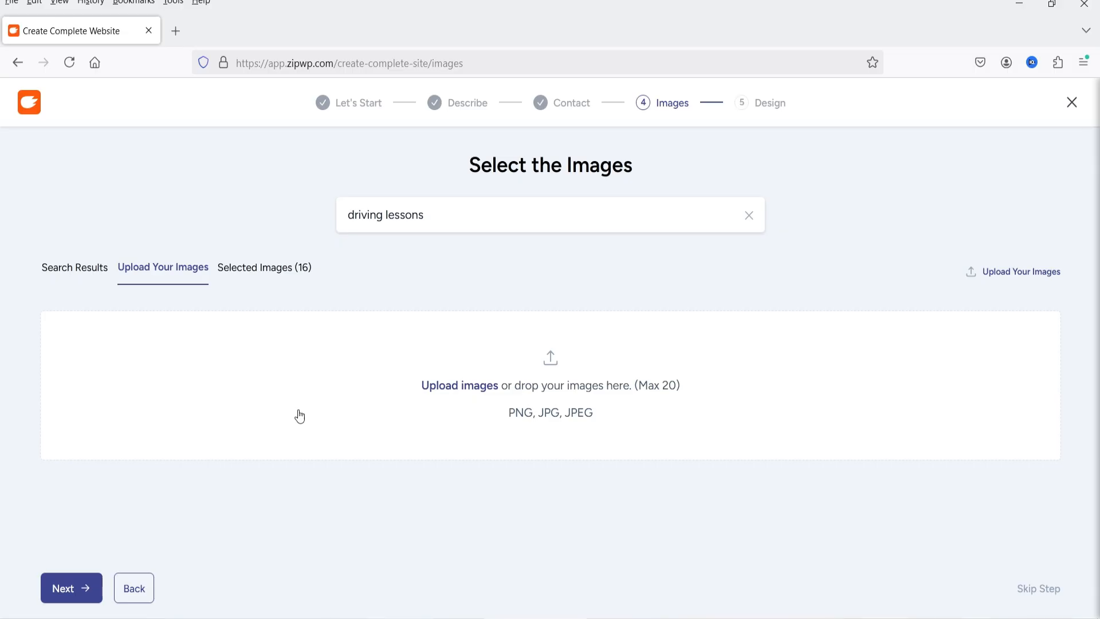
left_click(259, 268)
scroll(524, 399, "down", 5)
scroll(755, 424, "up", 5)
left_click(71, 588)
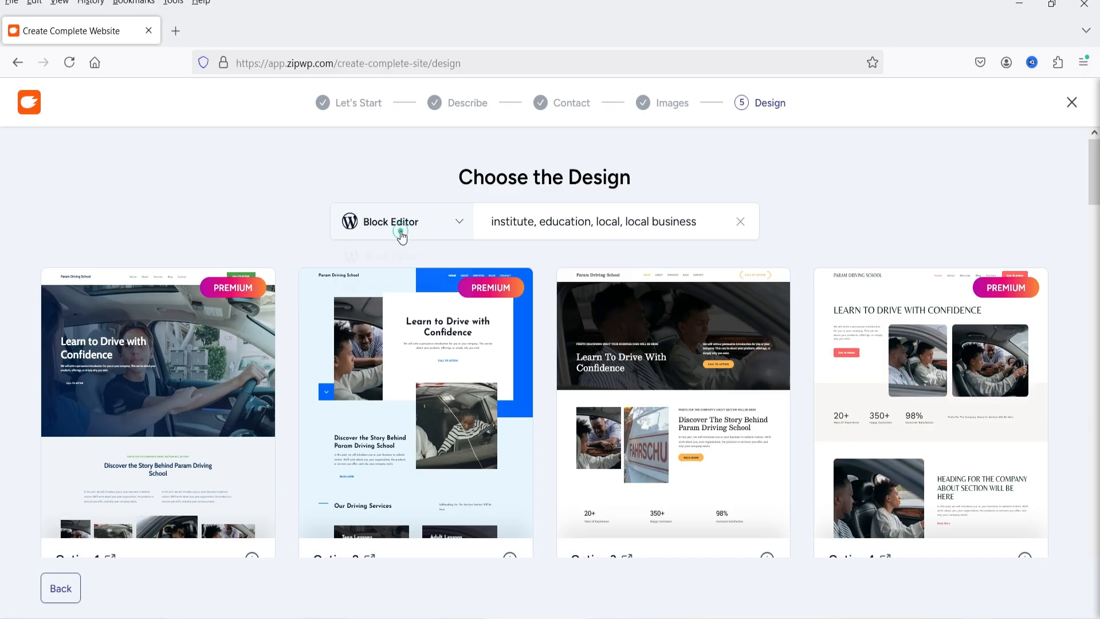
Switch the page builder from Block Editor to Elementor (Beta) and look over the offered designs
left_click(403, 235)
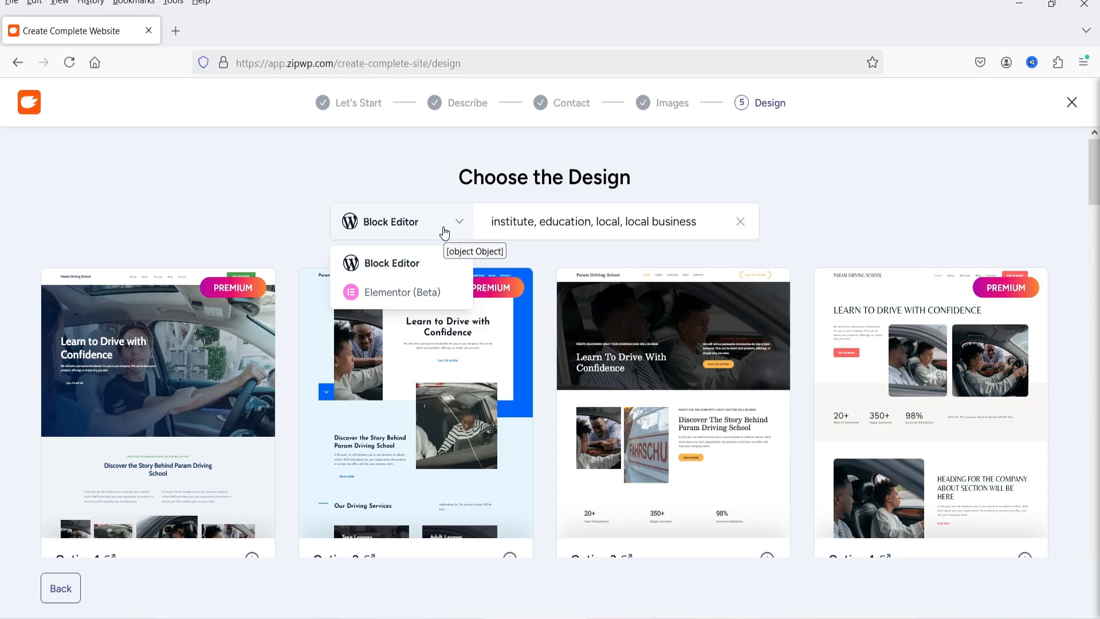
left_click(424, 294)
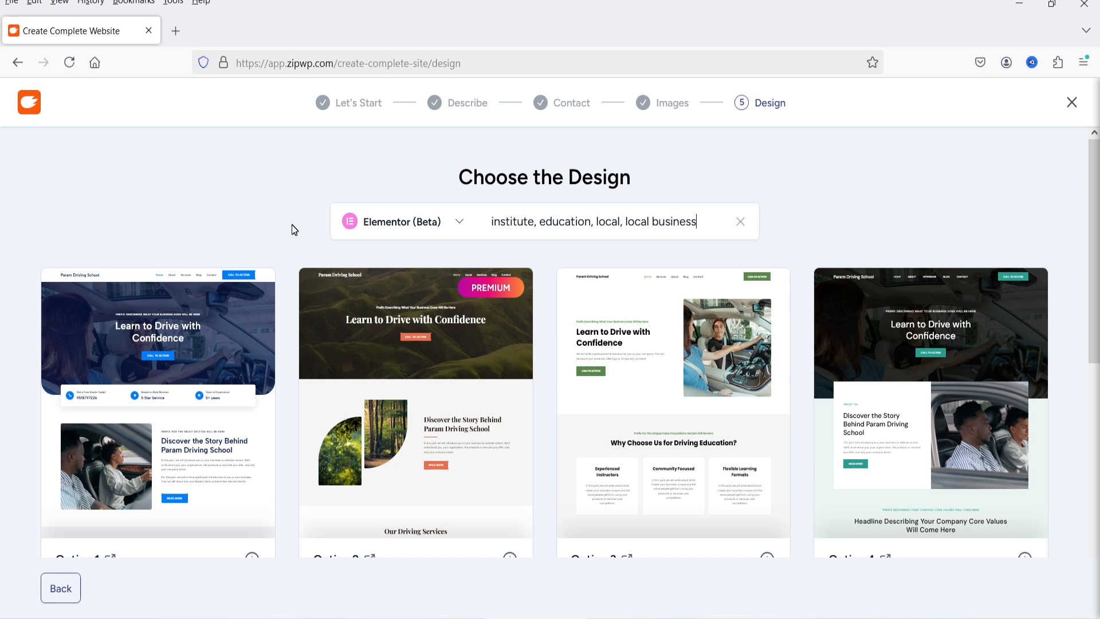
scroll(836, 342, "down", 5)
scroll(767, 434, "up", 5)
Preview the Option 4 design through to its footer, and close the preview
scroll(1007, 320, "down", 3)
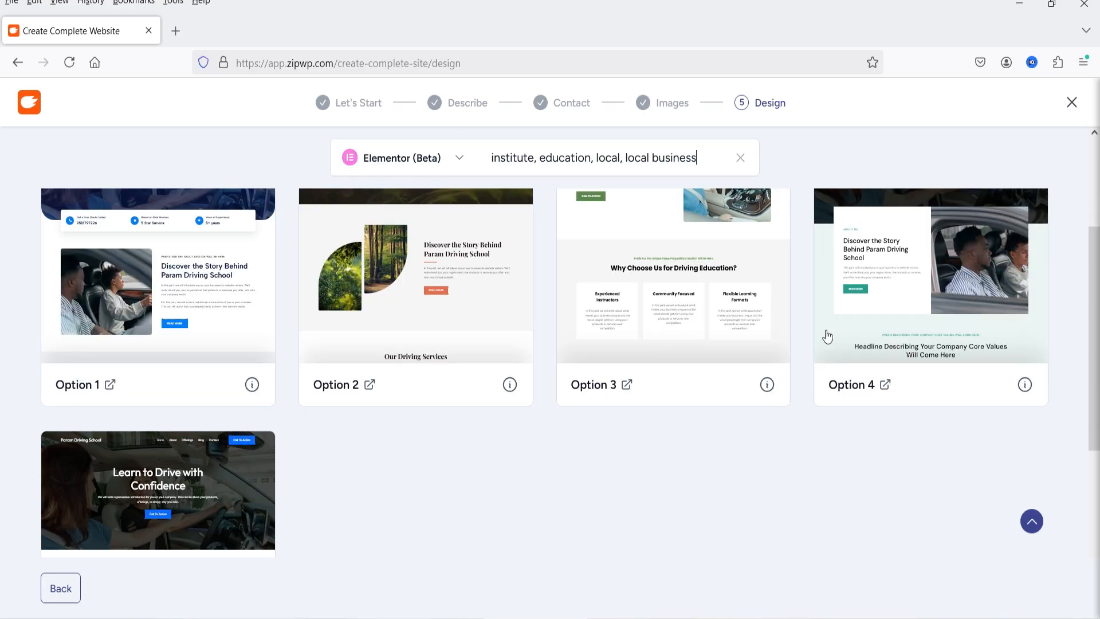
left_click(885, 384)
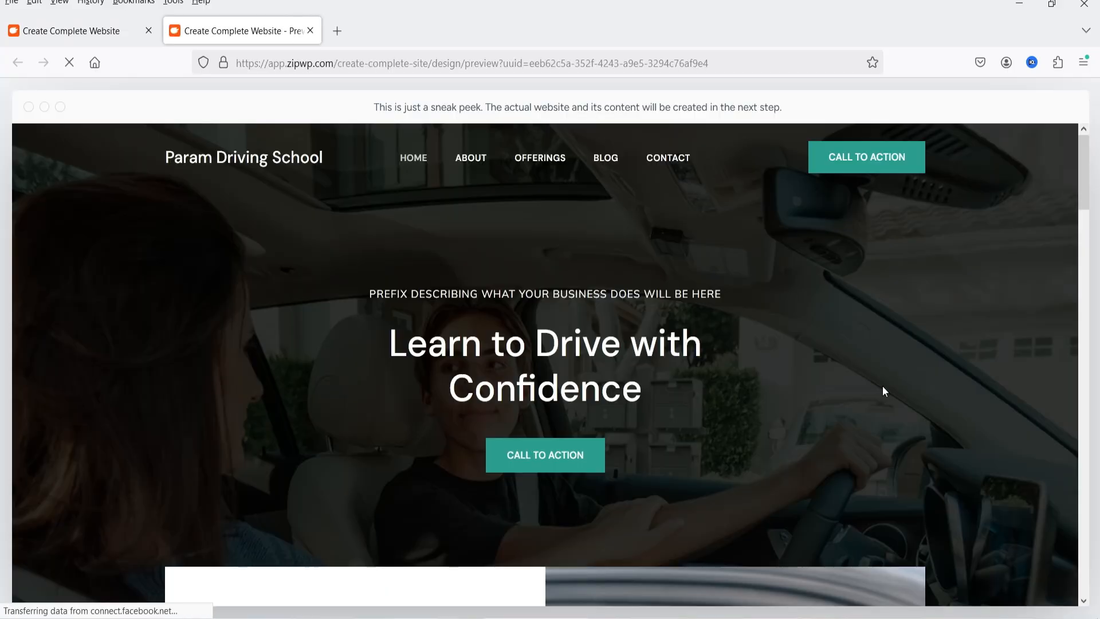
scroll(802, 309, "down", 1)
scroll(804, 314, "down", 5)
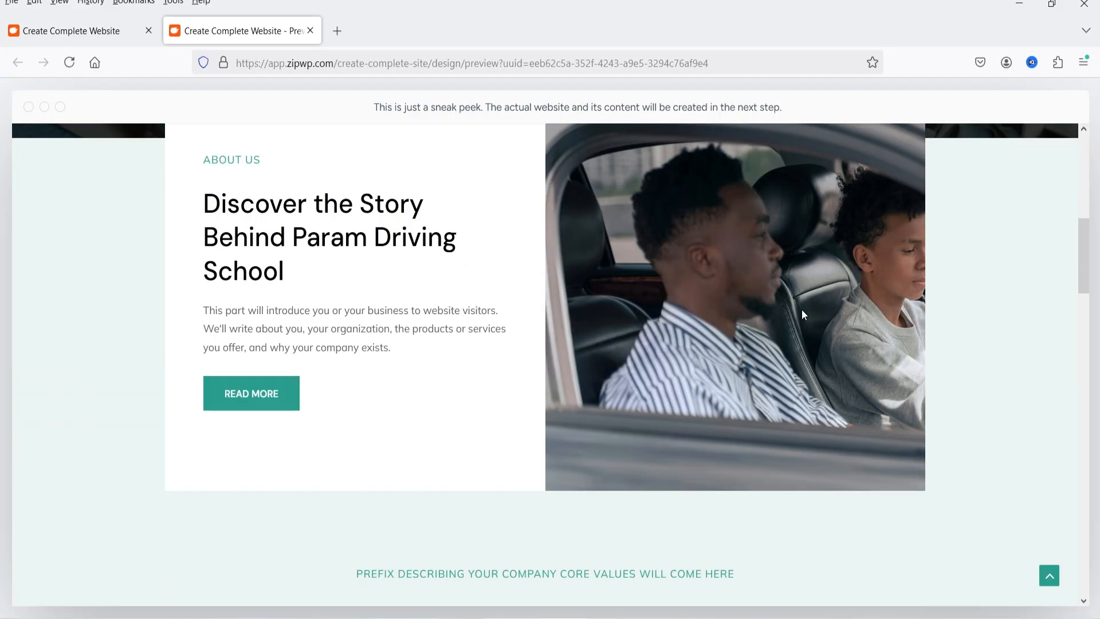
scroll(804, 315, "down", 5)
scroll(807, 328, "down", 10)
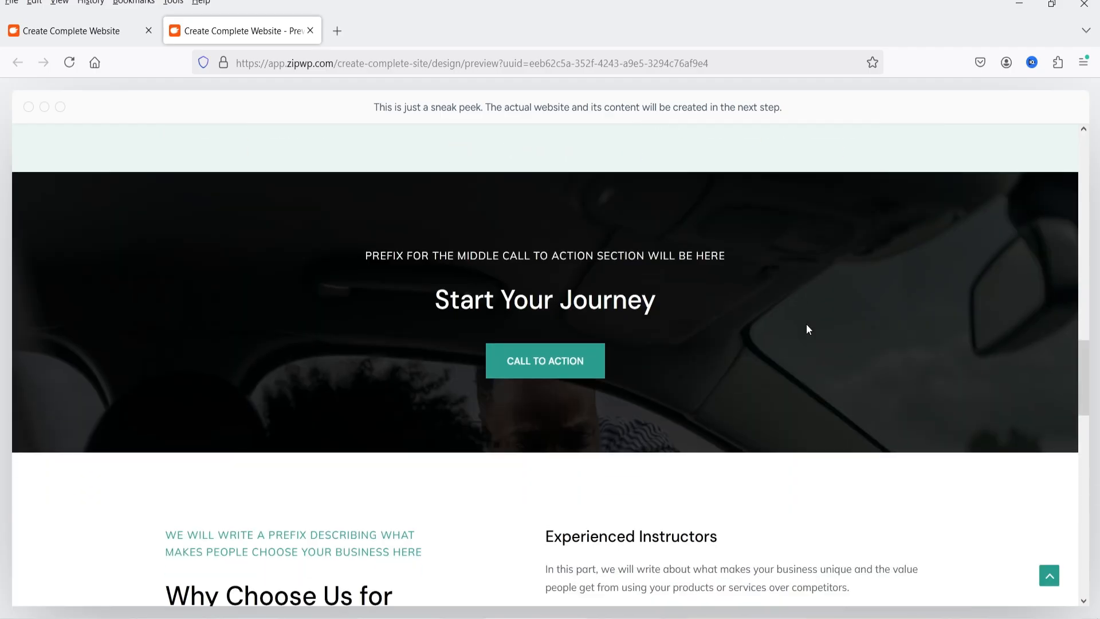
scroll(811, 332, "down", 3)
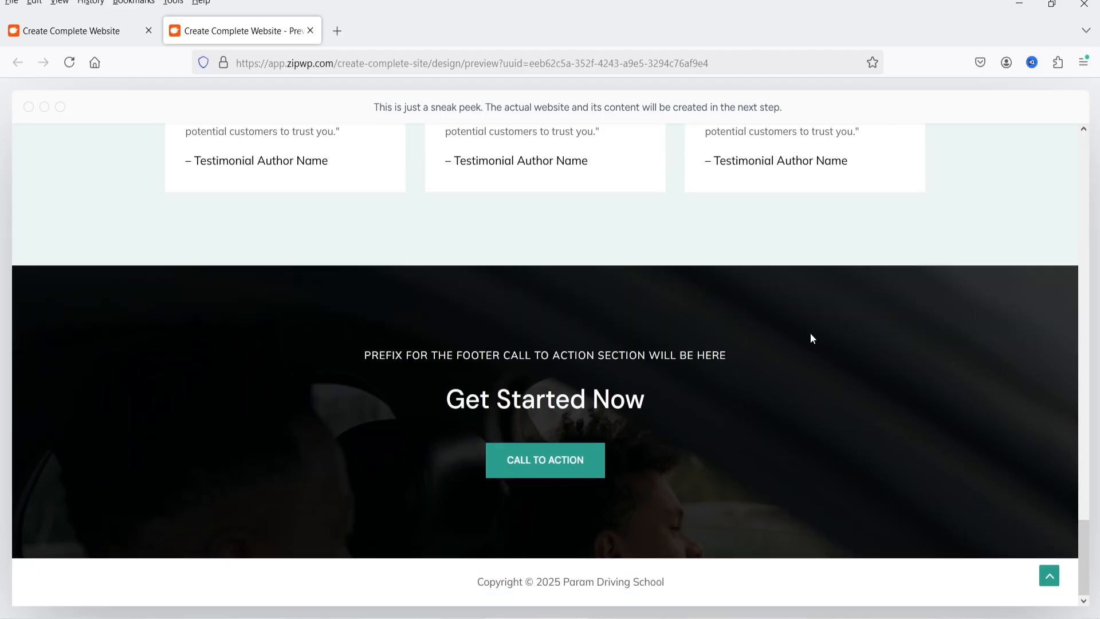
scroll(711, 301, "up", 8)
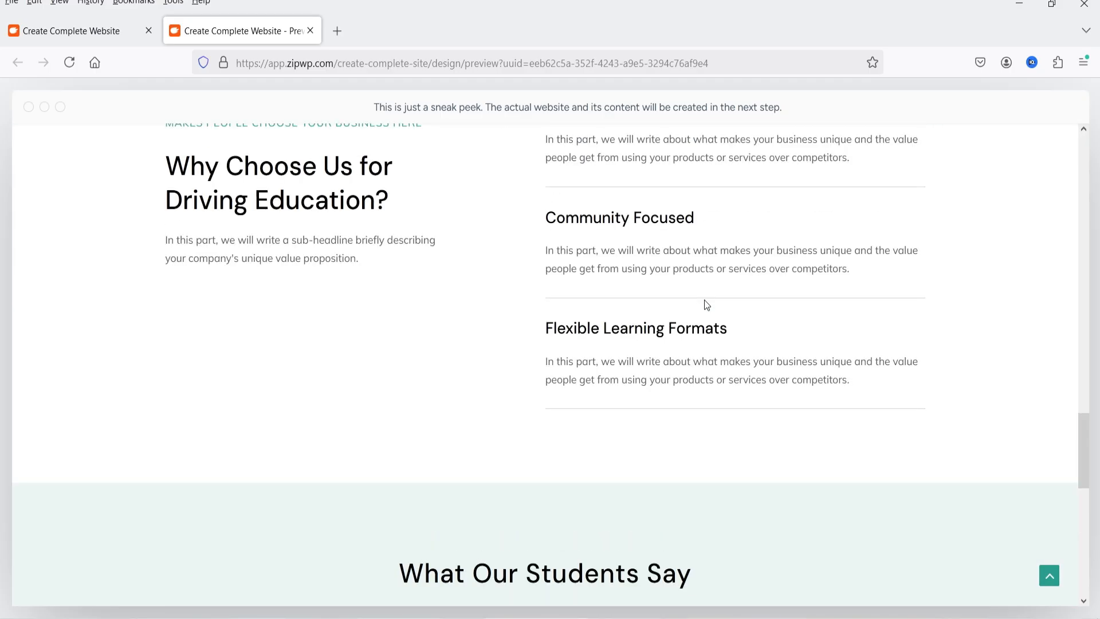
left_click(310, 30)
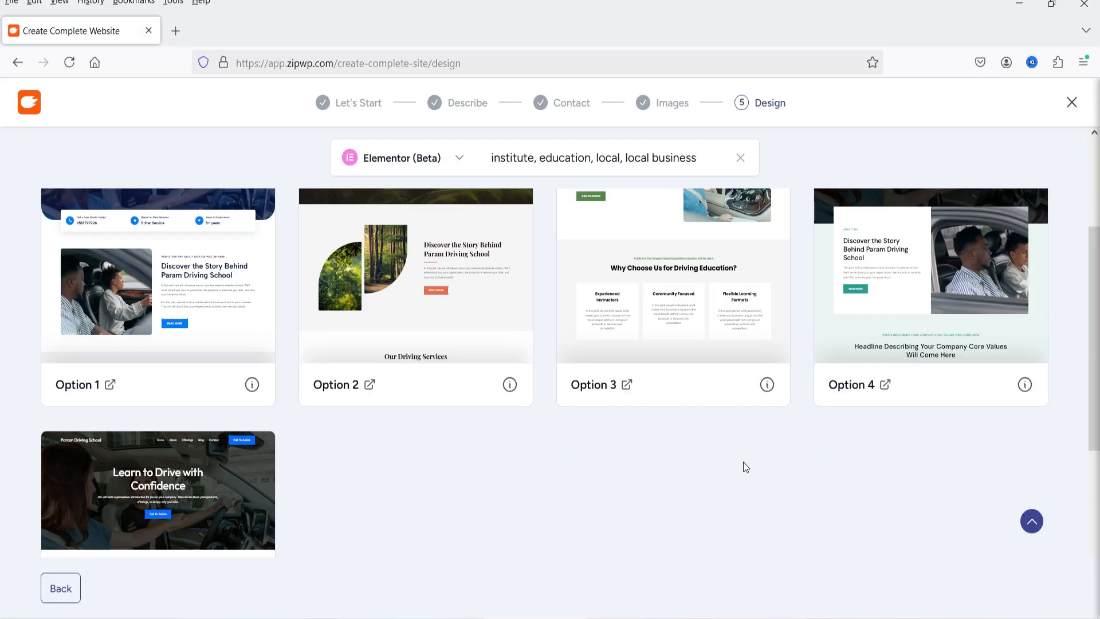
Preview the Option 1 design, examining its about, services, testimonials and call-to-action sections, and close the preview
scroll(744, 463, "up", 3)
scroll(199, 399, "down", 2)
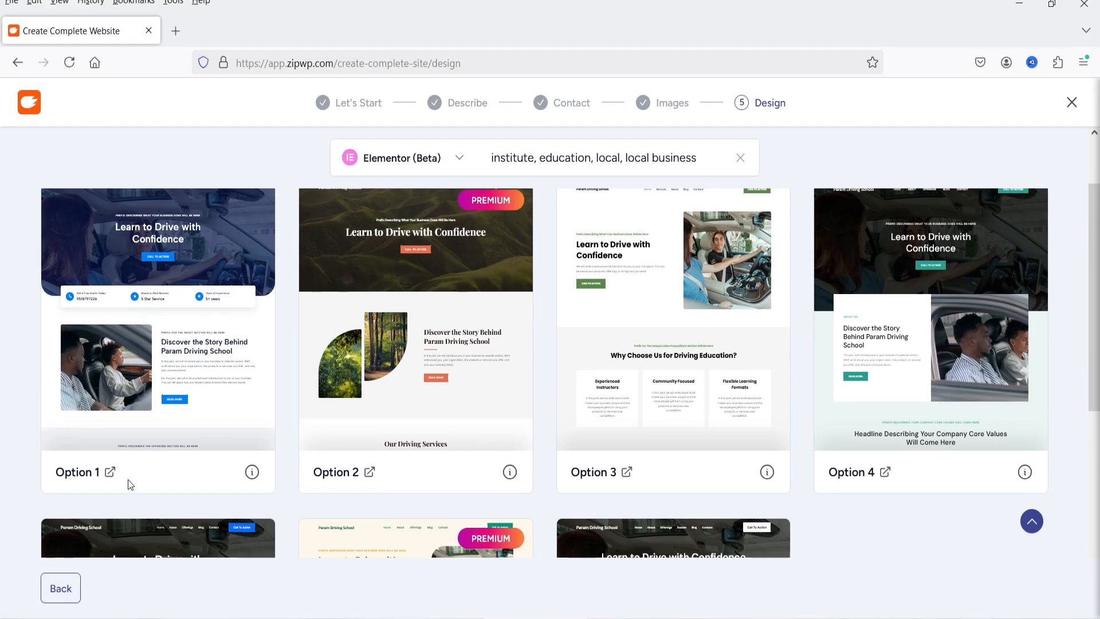
left_click(109, 470)
scroll(837, 314, "down", 20)
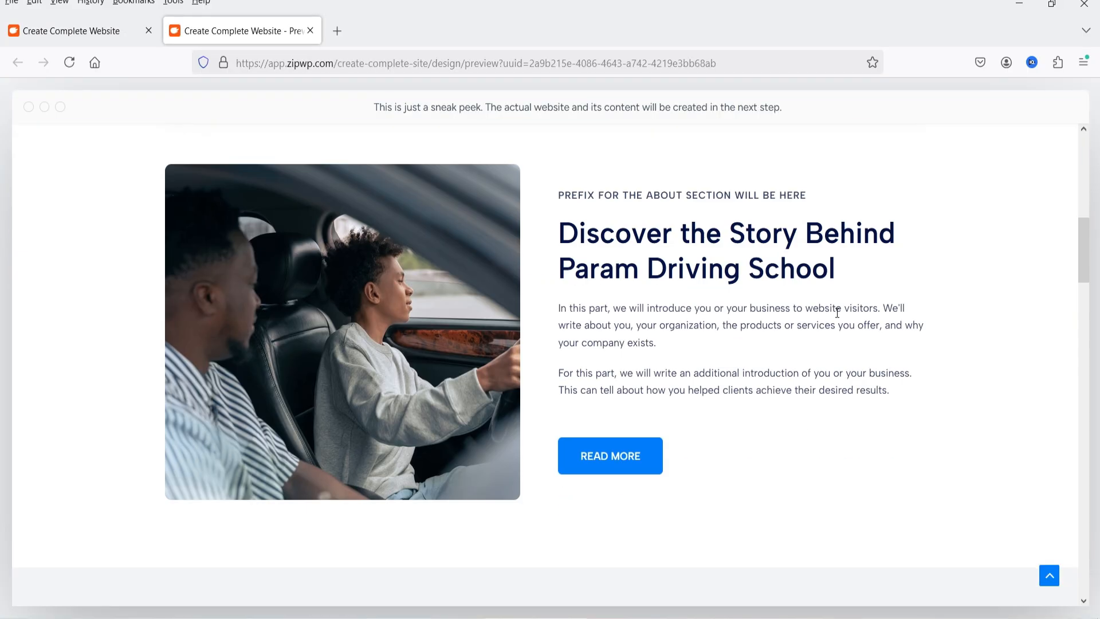
scroll(842, 317, "down", 10)
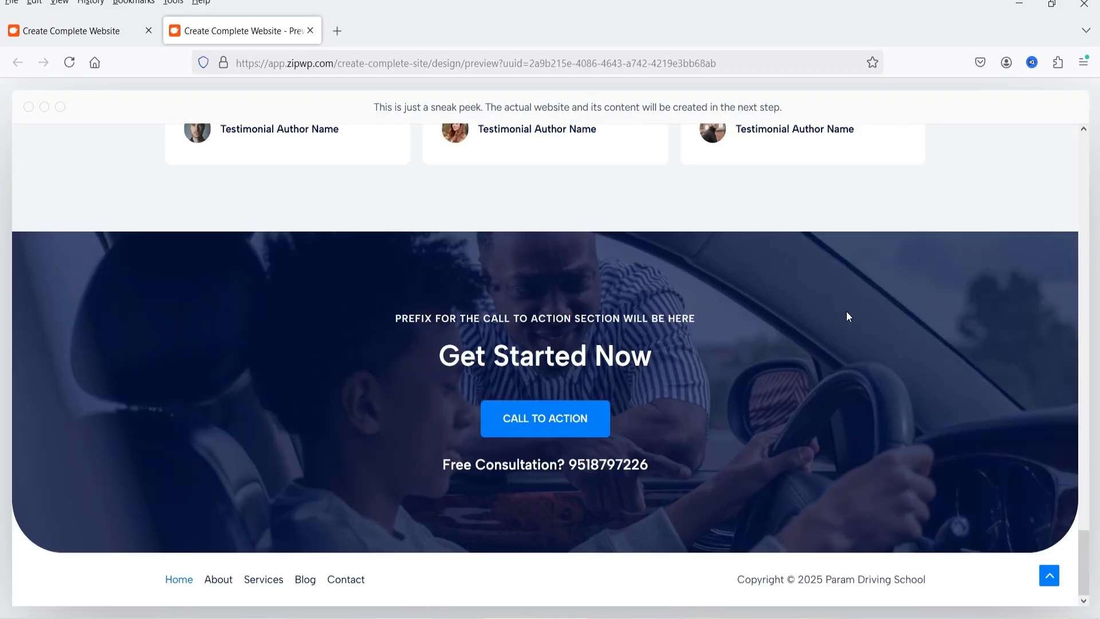
scroll(789, 314, "up", 7)
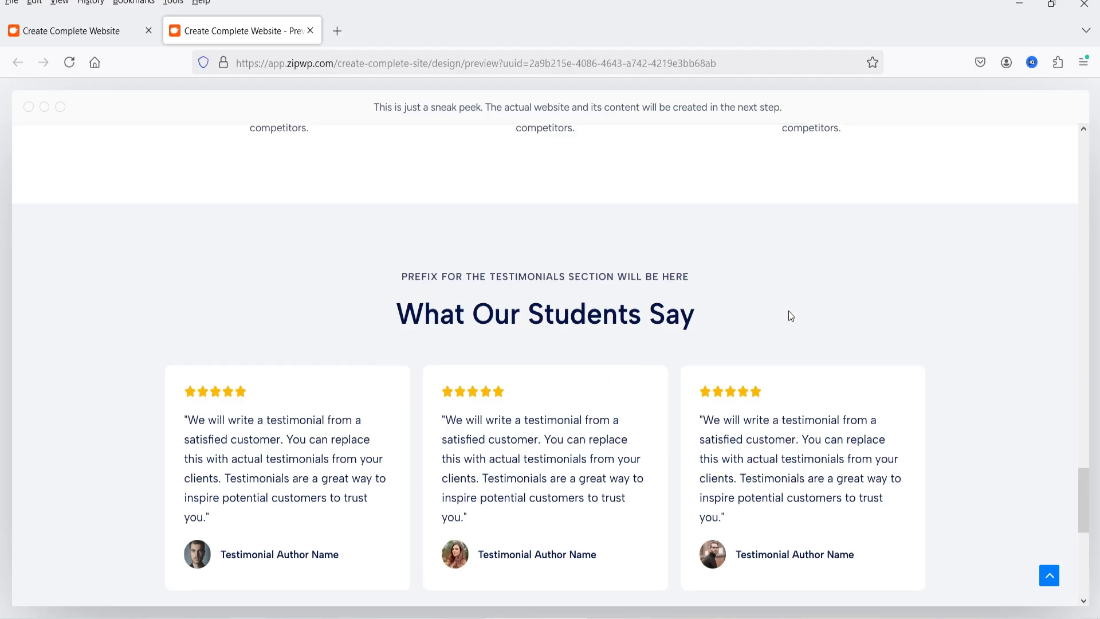
scroll(478, 331, "up", 8)
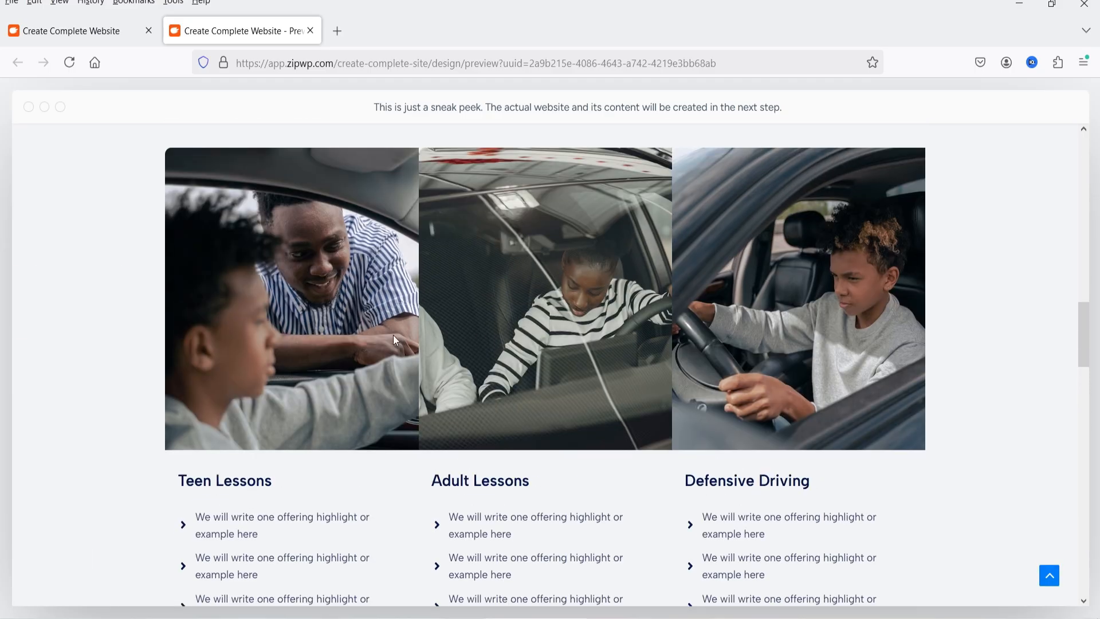
scroll(699, 375, "up", 10)
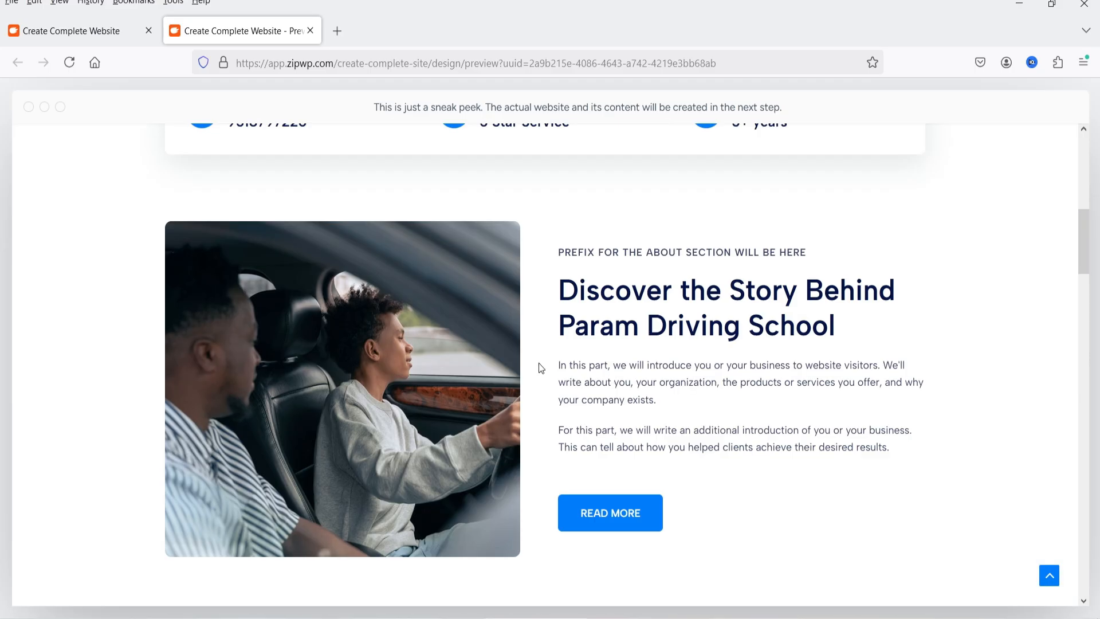
scroll(529, 362, "up", 2)
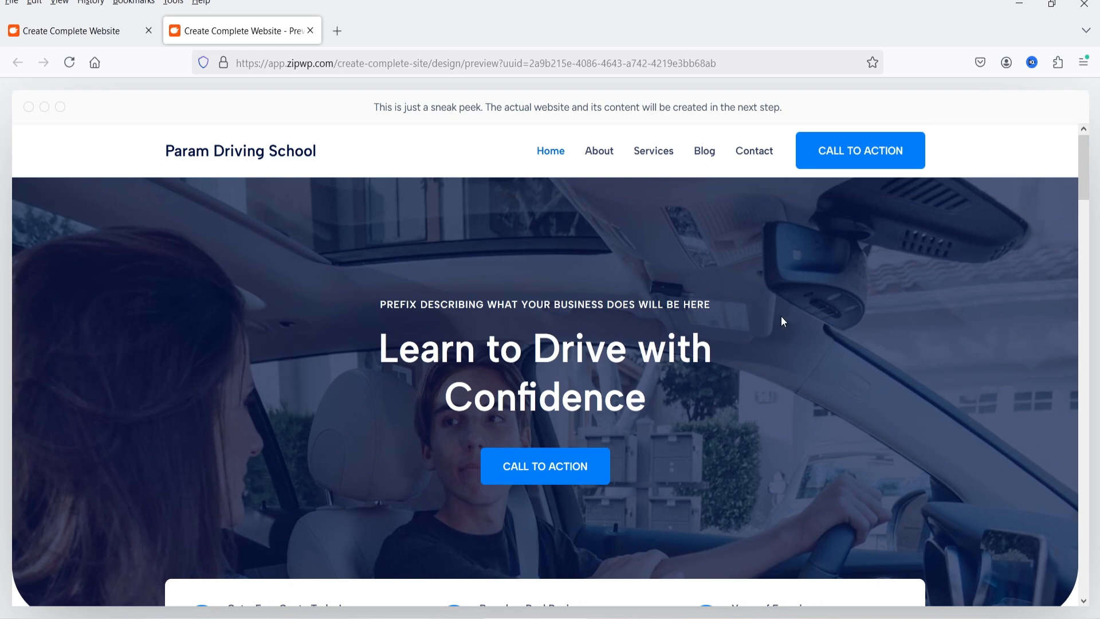
left_click(309, 31)
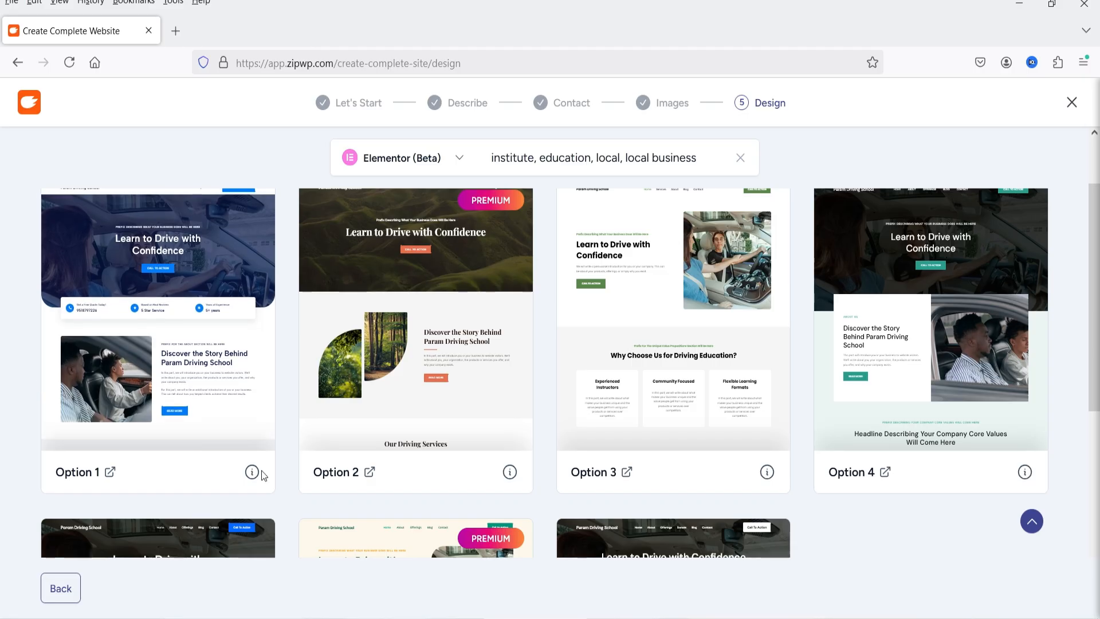
Check the pages and plugins included with Option 1 and choose it as the site's design
mouse_move(253, 473)
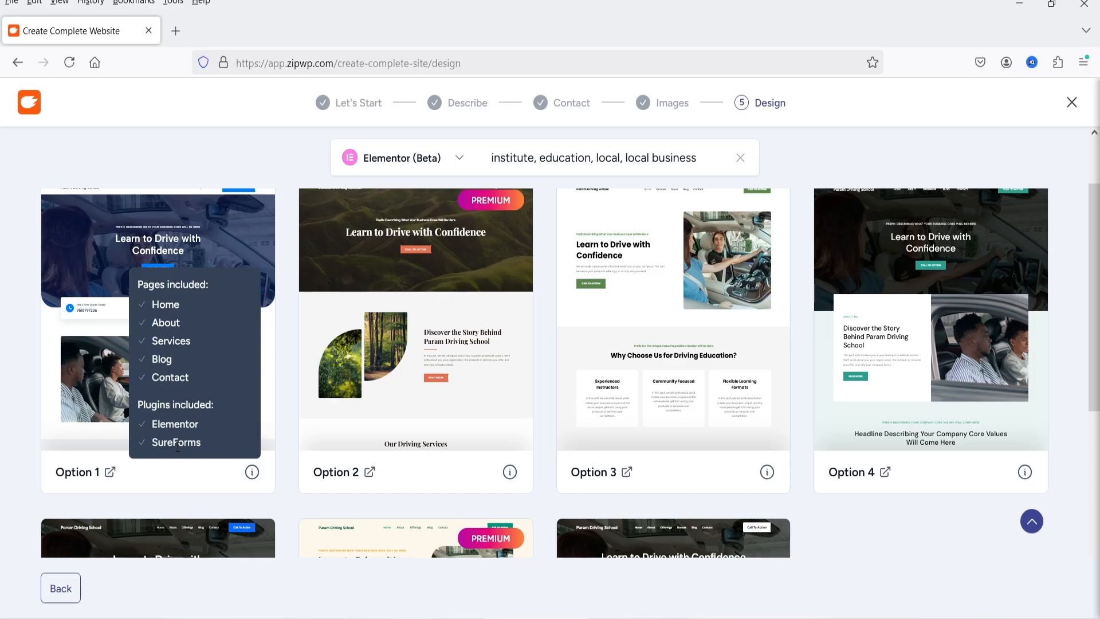
left_click(5, 385)
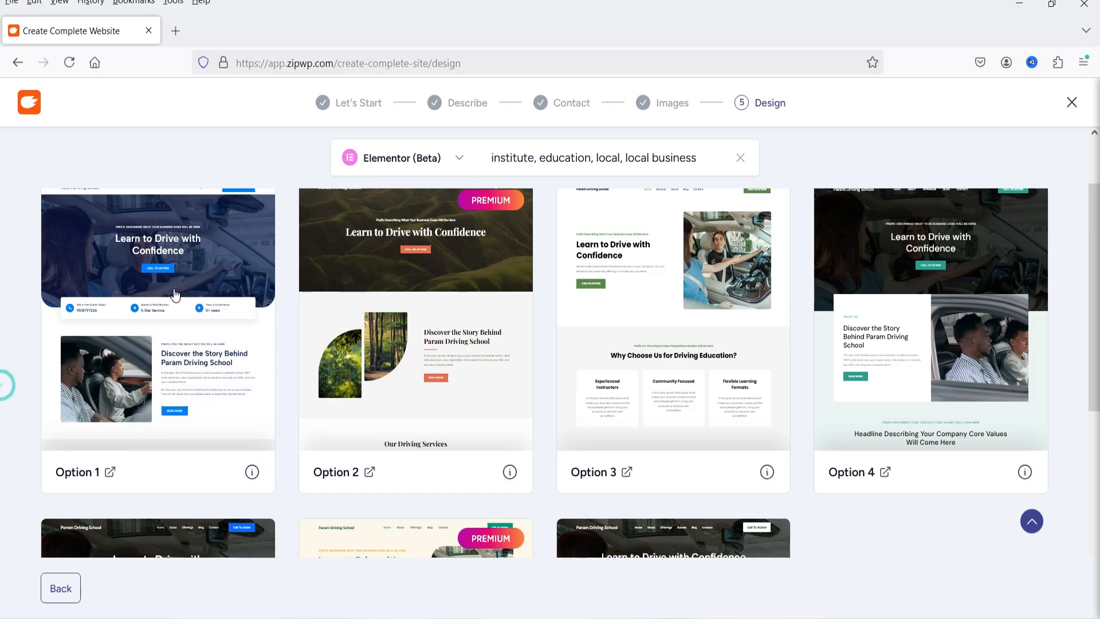
left_click(175, 295)
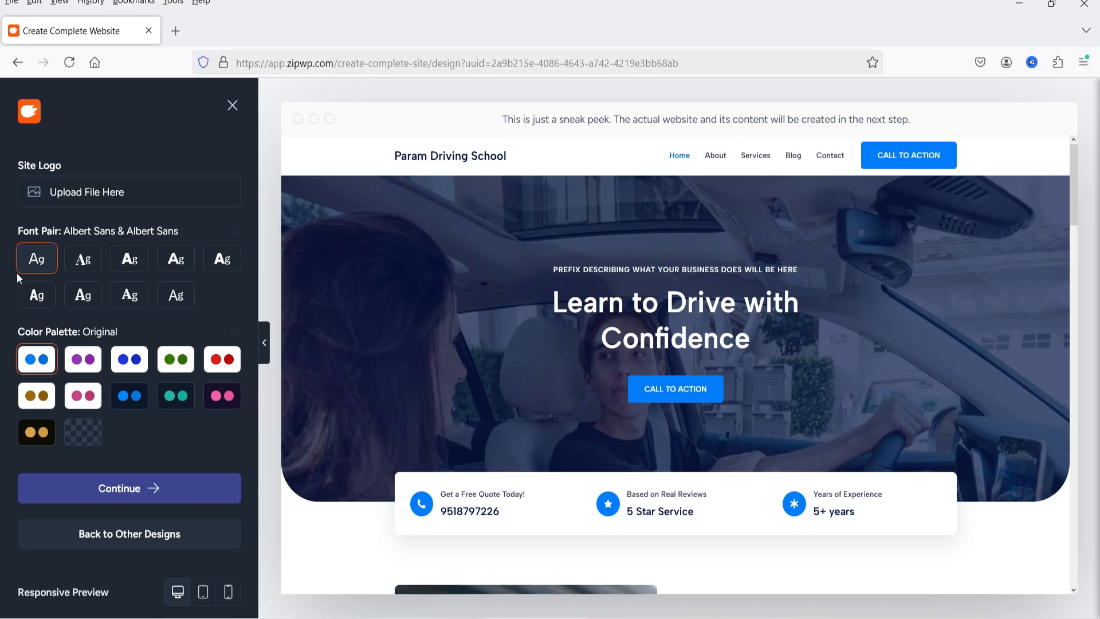
Compare several font pairs on the site preview and apply Merriweather & Figtree
left_click(177, 297)
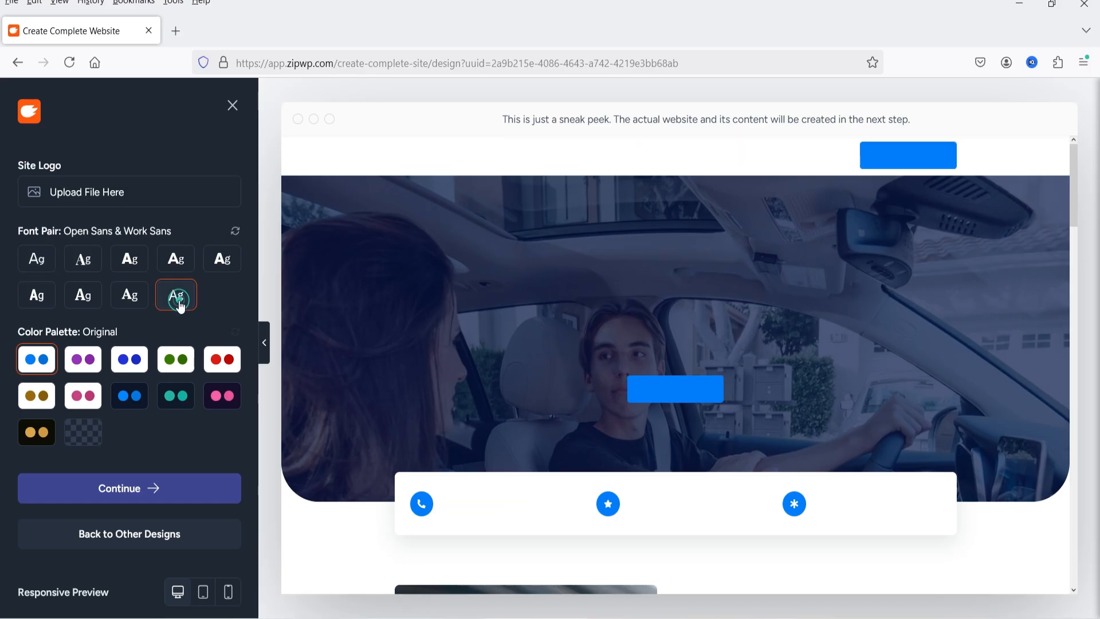
left_click(176, 258)
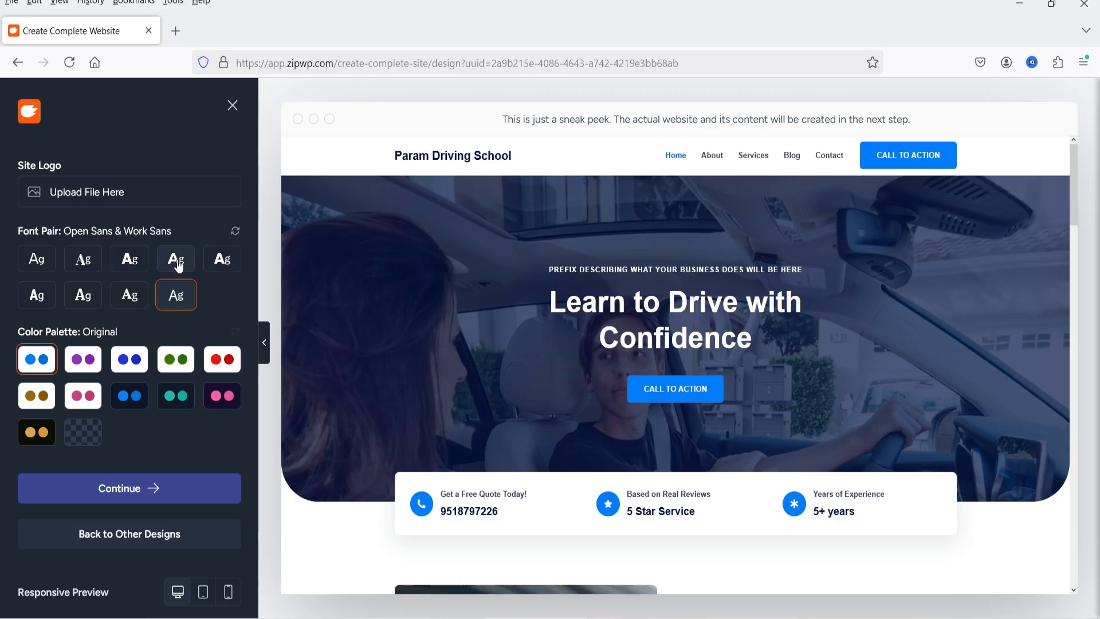
left_click(127, 265)
left_click(83, 261)
left_click(36, 258)
left_click(35, 297)
left_click(37, 258)
left_click(83, 295)
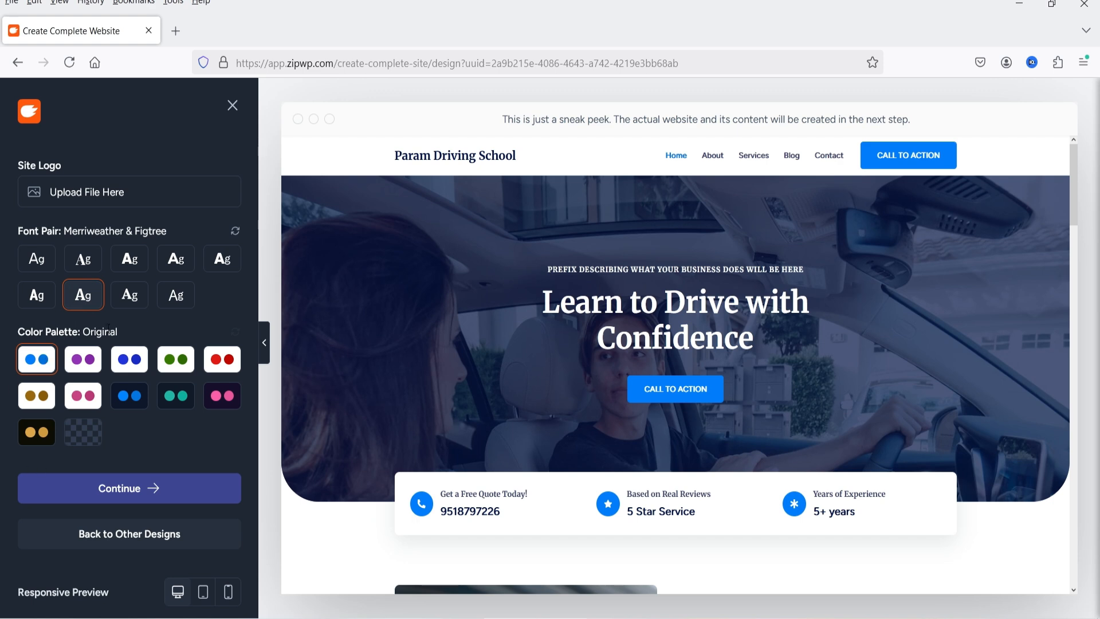
Try the alternative light and dark color palettes on the site preview, and reset the palette to Original
left_click(85, 365)
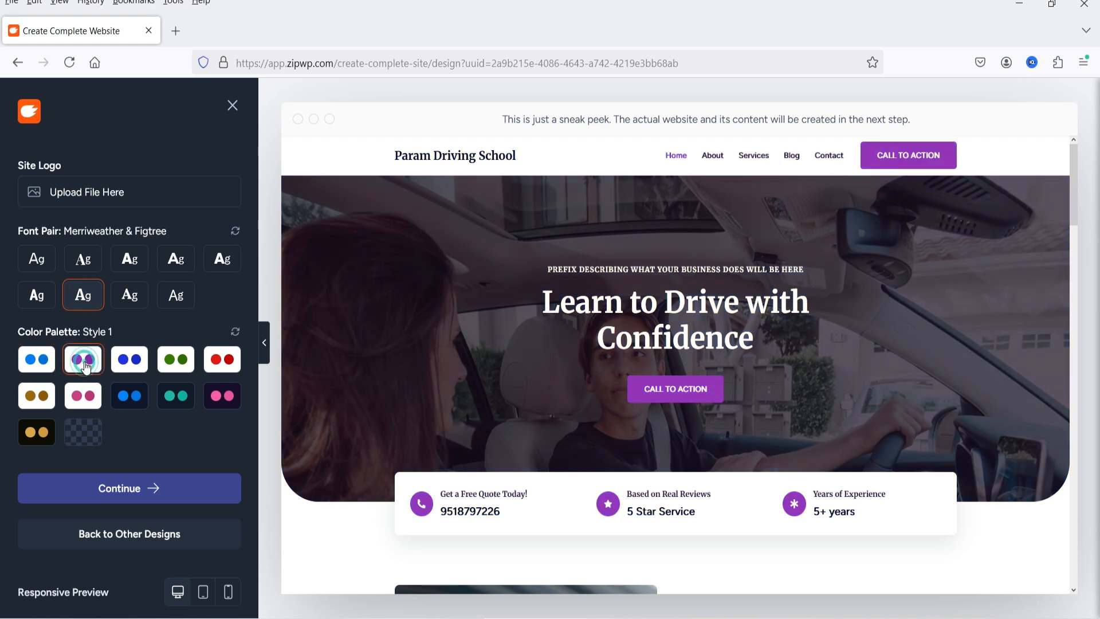
left_click(135, 362)
left_click(177, 361)
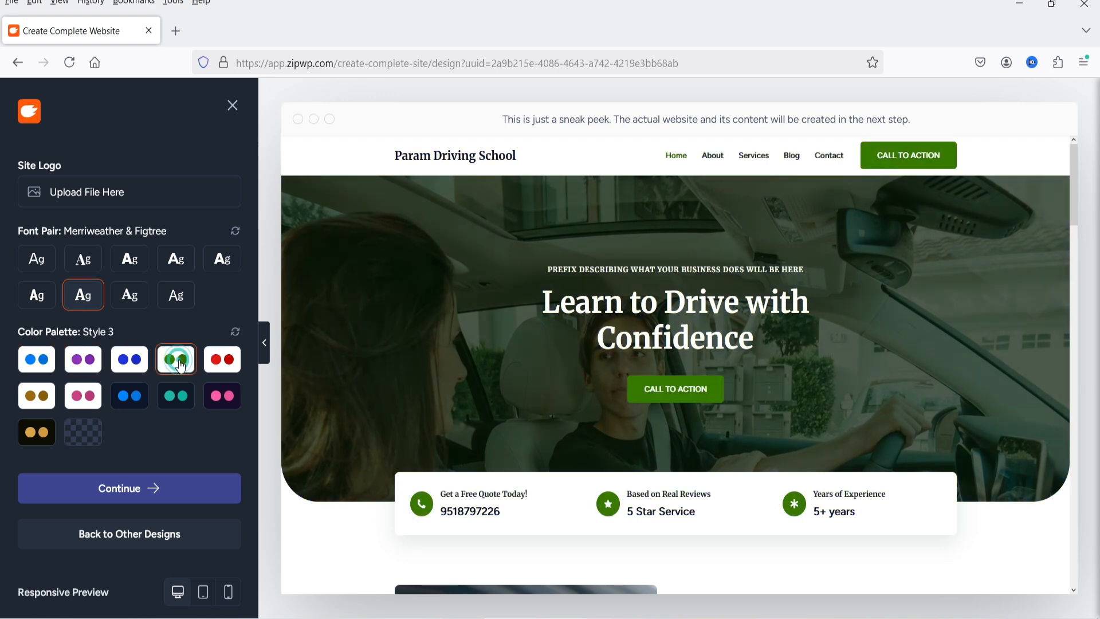
left_click(222, 360)
left_click(36, 396)
left_click(83, 396)
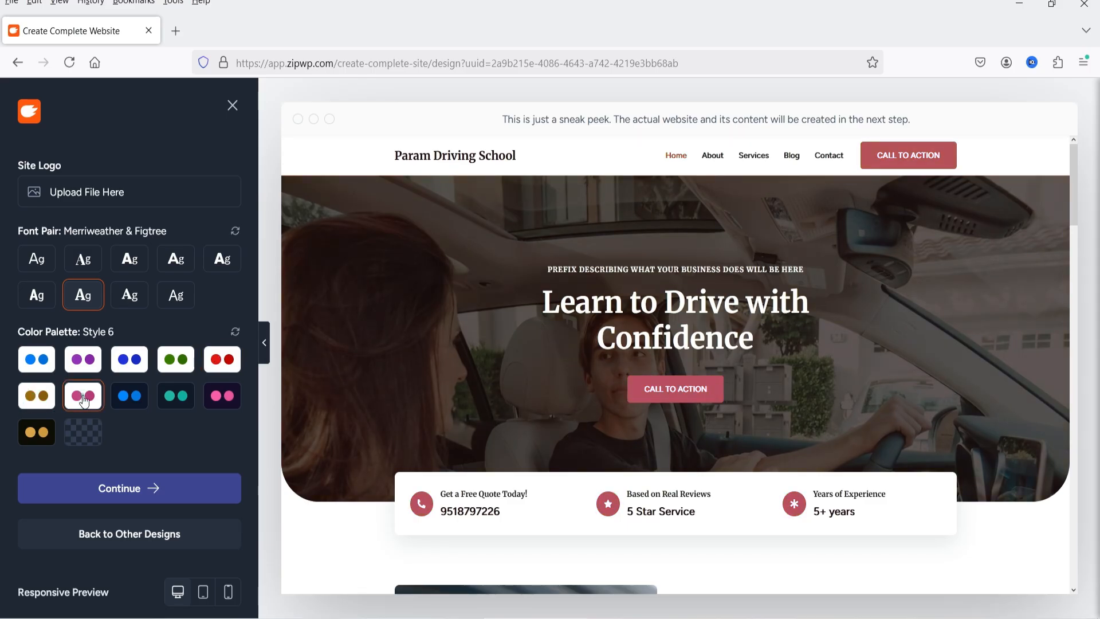
left_click(137, 401)
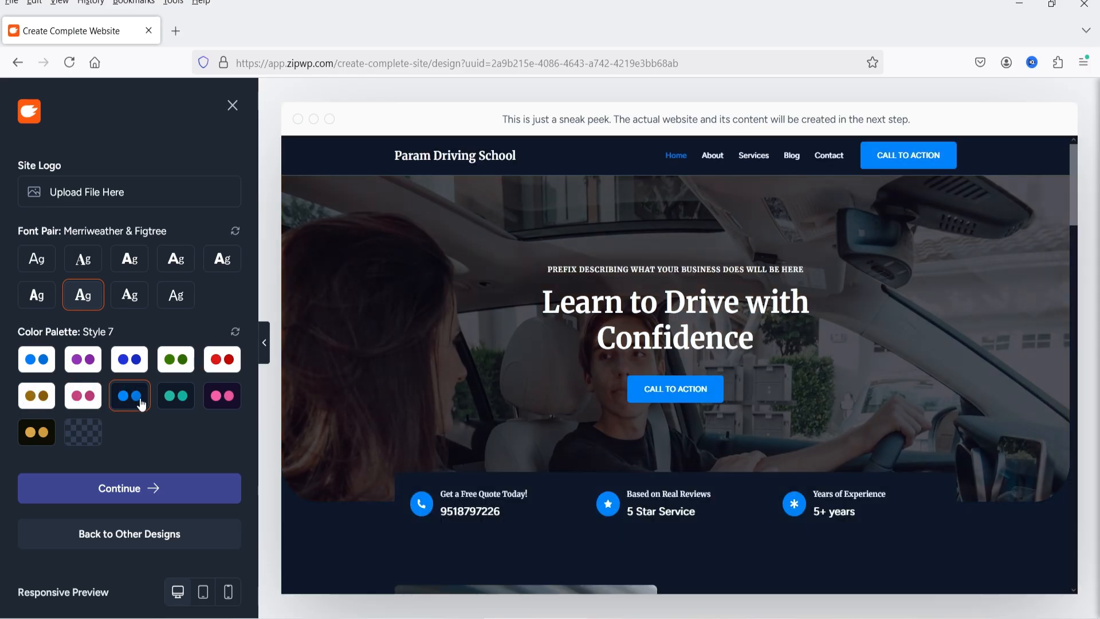
left_click(171, 397)
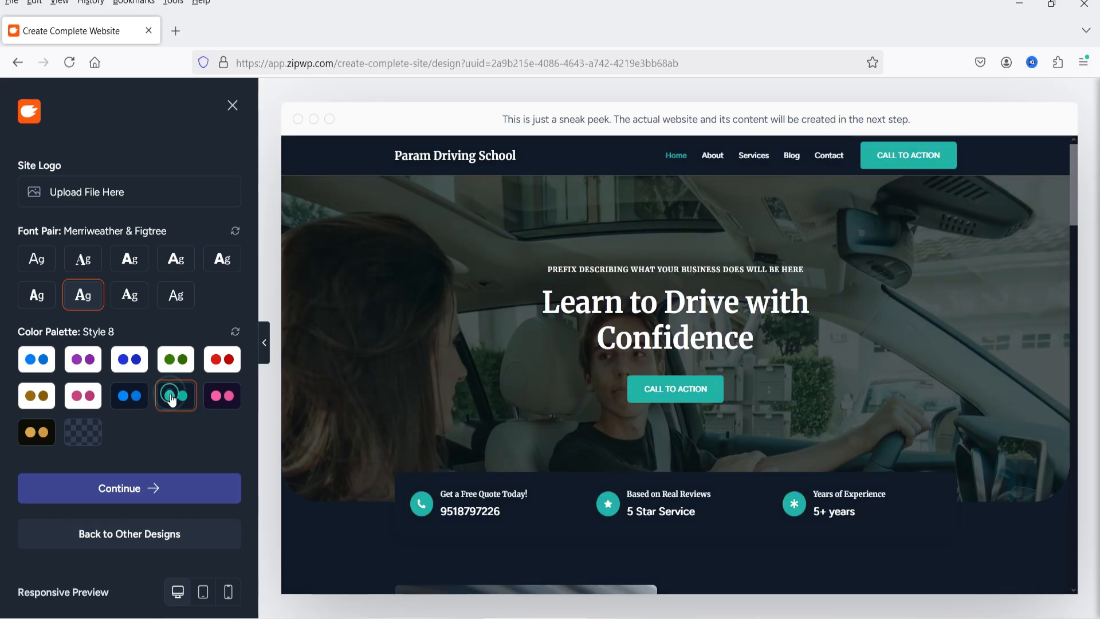
left_click(221, 395)
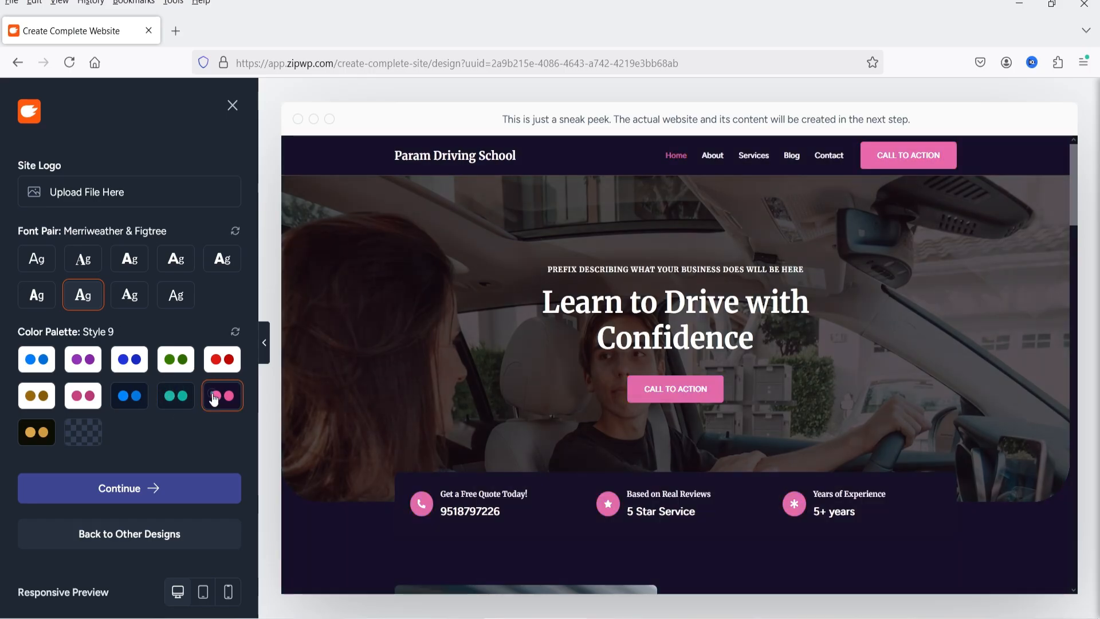
left_click(39, 431)
left_click(83, 432)
left_click(176, 395)
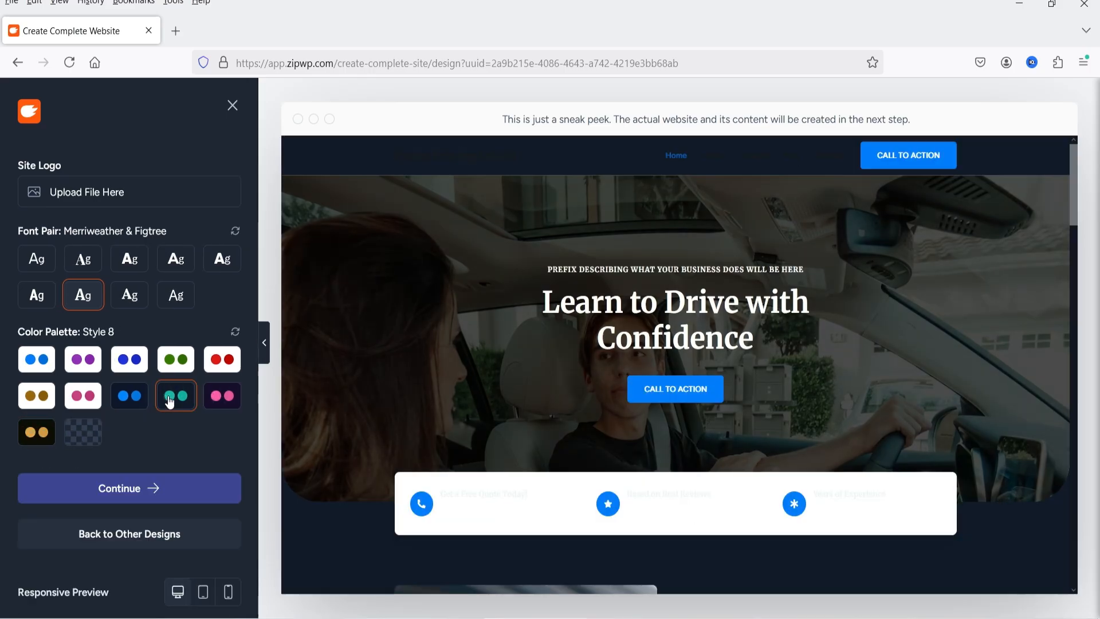
left_click(235, 332)
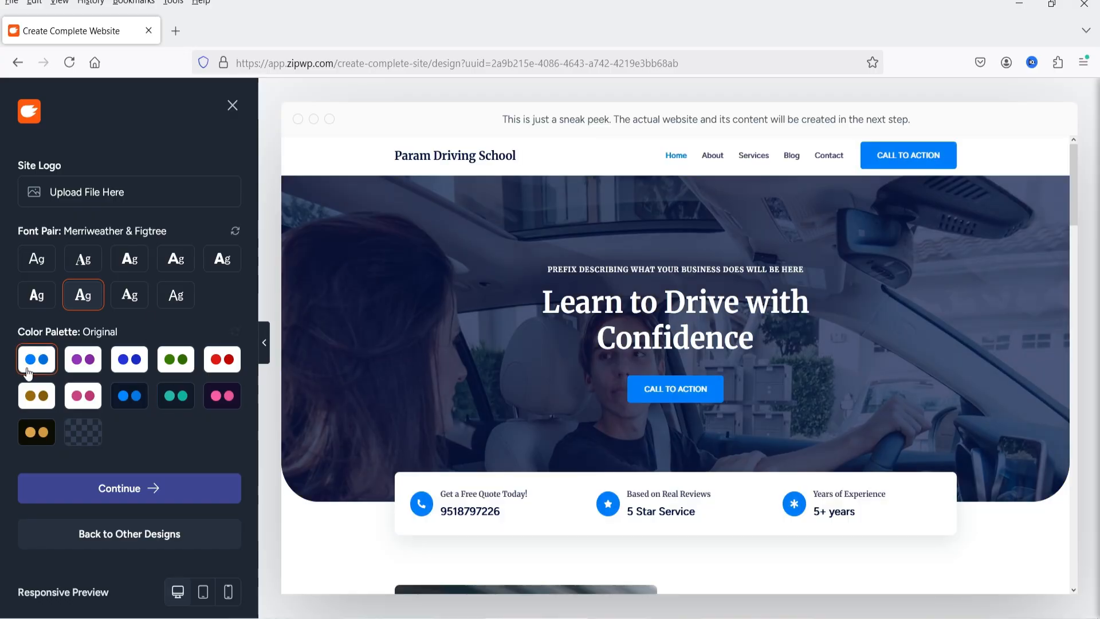
Apply the dark teal Style 8 color palette and check it on the preview's lesson offerings section
left_click(174, 397)
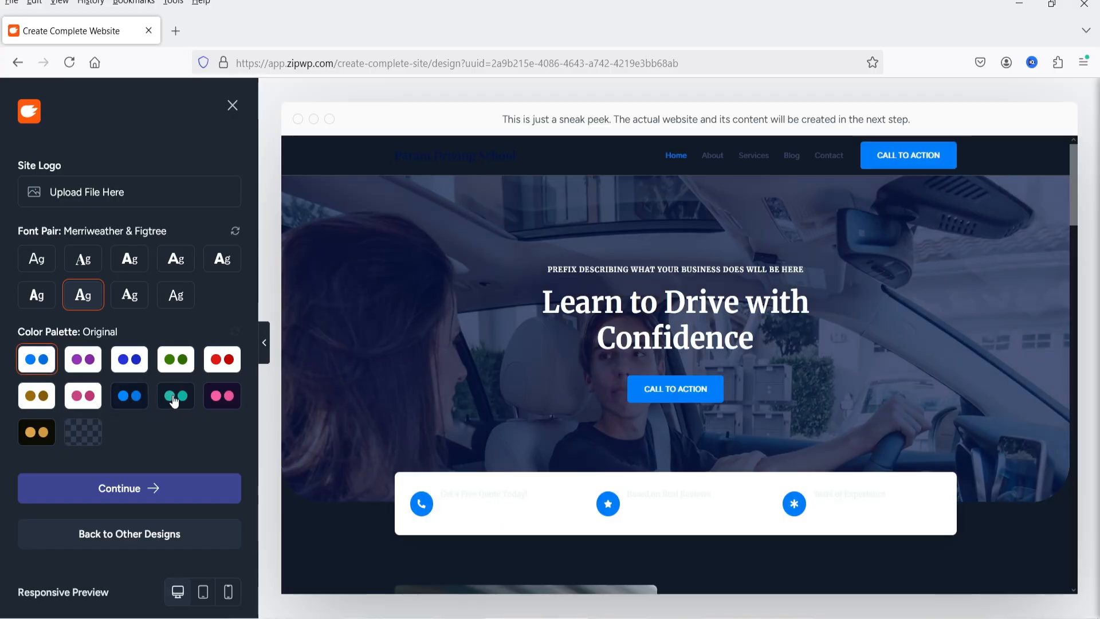
scroll(796, 348, "down", 15)
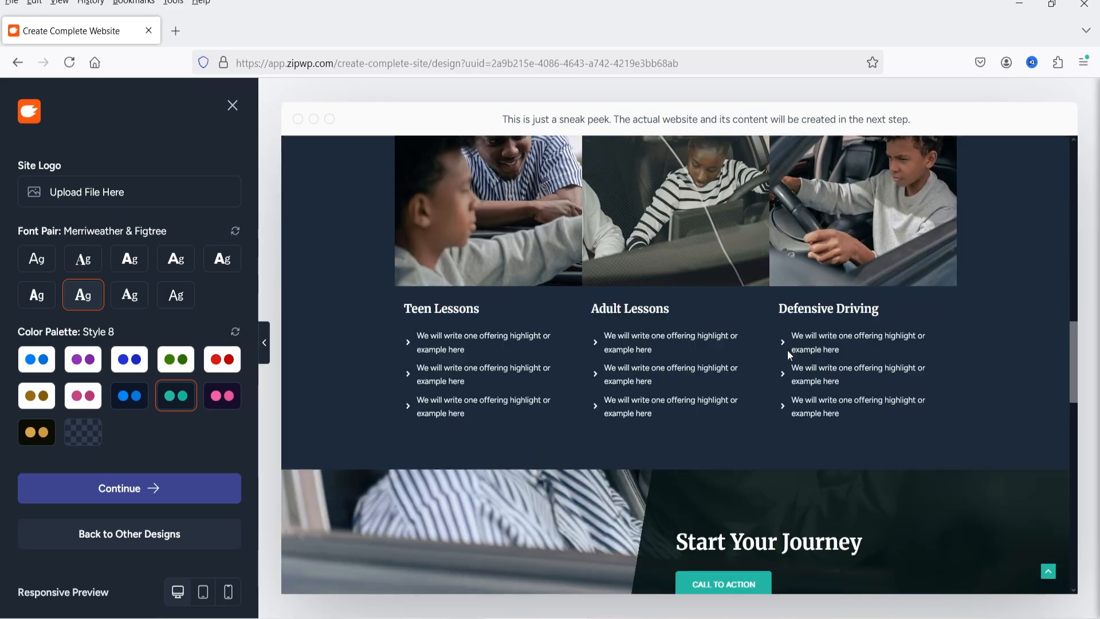
Check the site preview down to its footer, in the tablet and mobile views, and return it to the desktop view
scroll(790, 347, "down", 10)
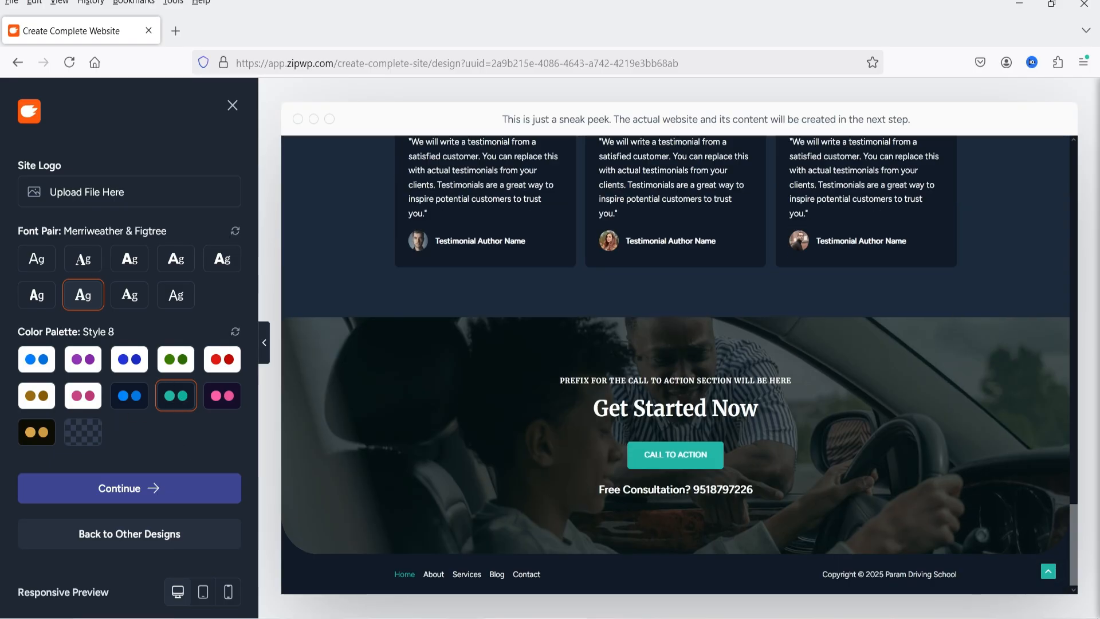
left_click(202, 596)
scroll(798, 381, "up", 10)
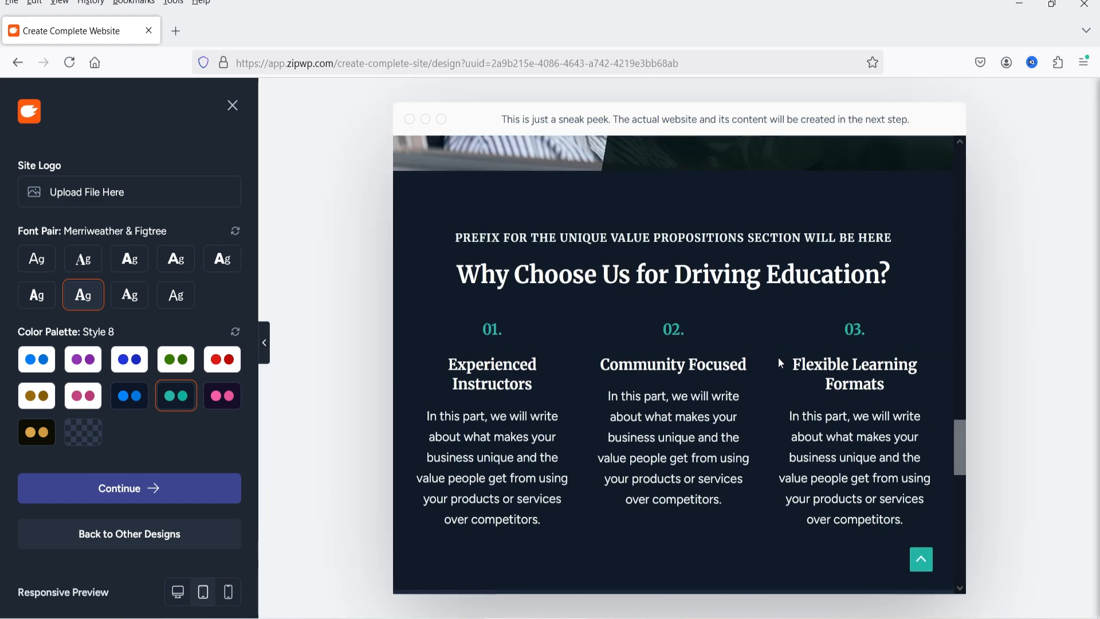
scroll(775, 402, "up", 5)
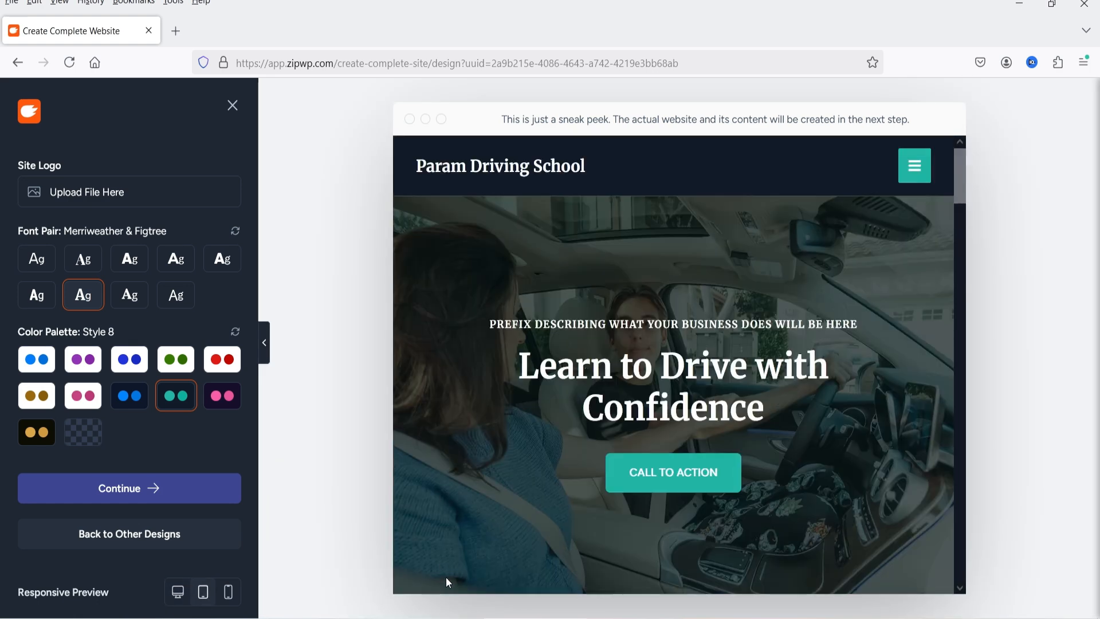
left_click(228, 594)
left_click_drag(816, 186, 774, 108)
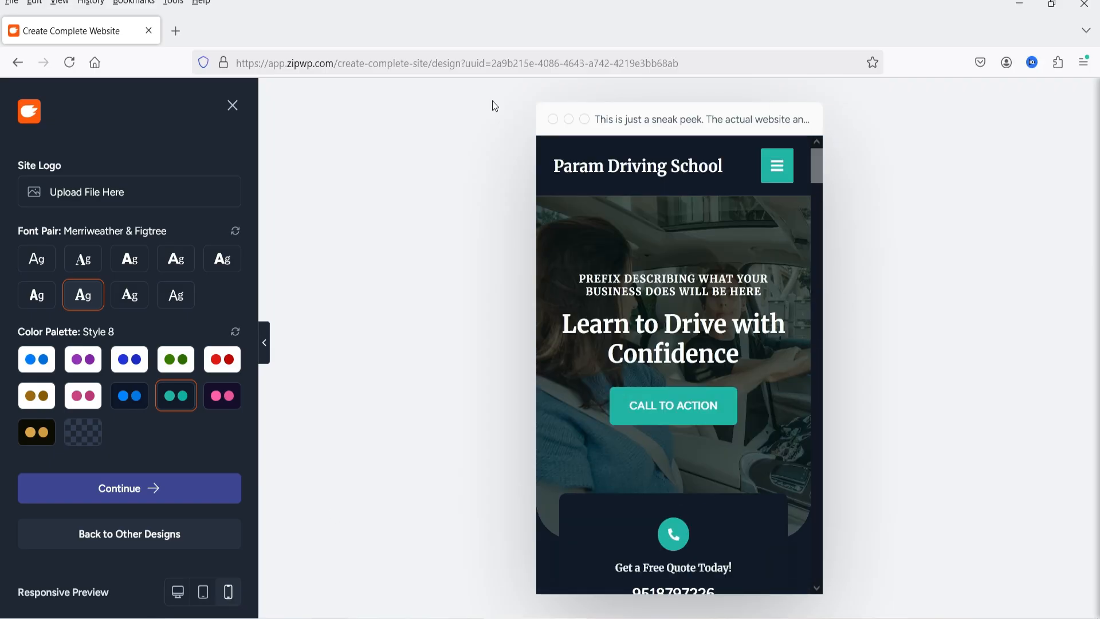
left_click(175, 598)
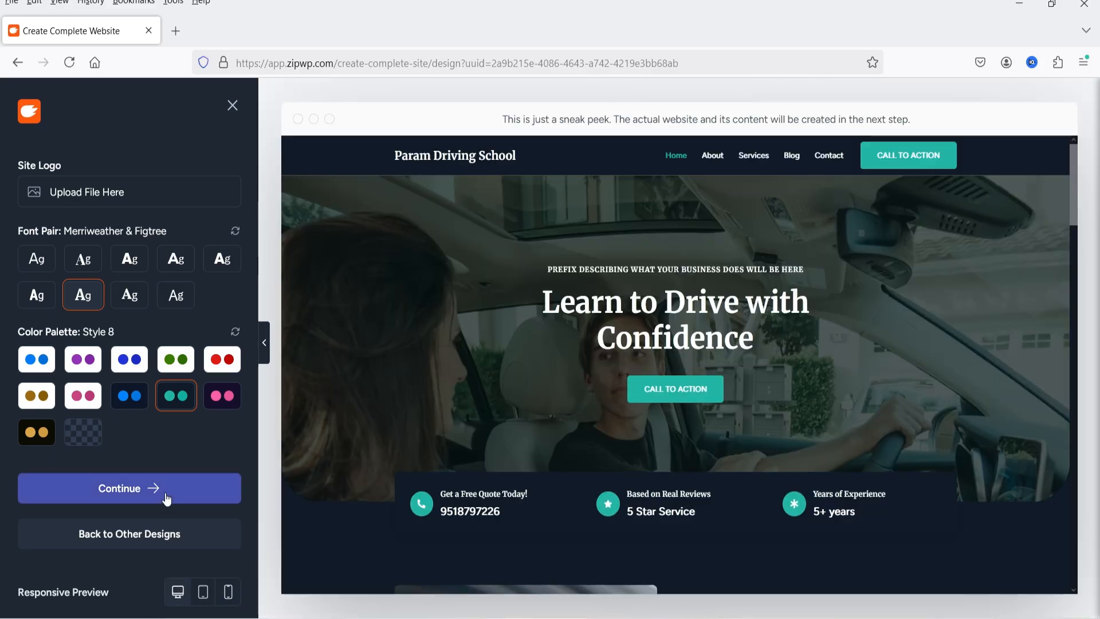
Accept the design with the preselected website features, review the business summary, and start building the website
left_click(166, 497)
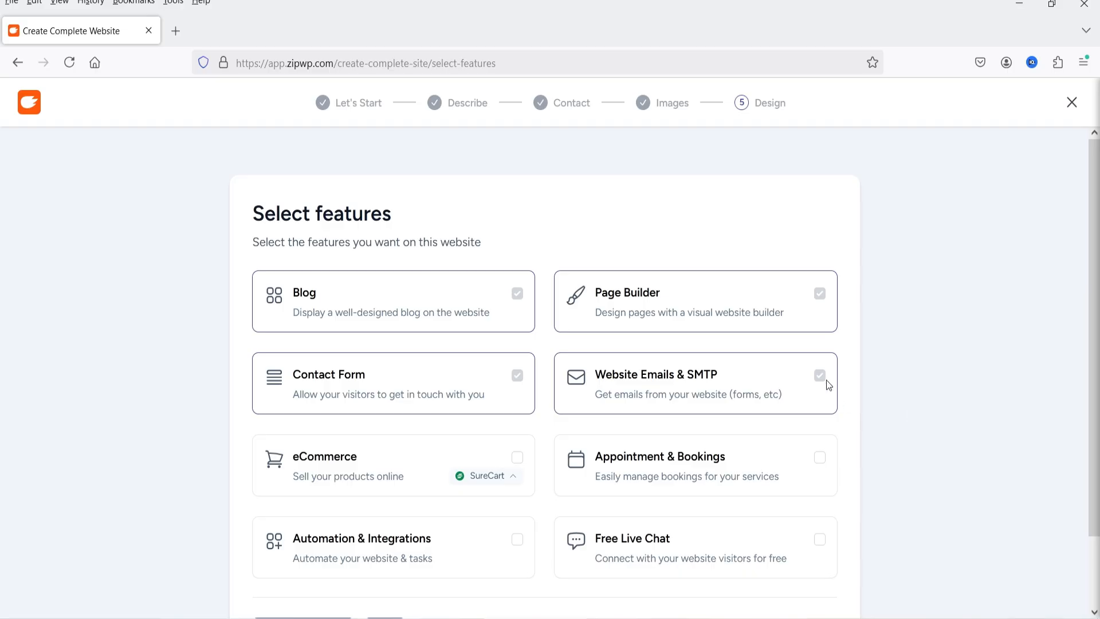
scroll(975, 349, "down", 2)
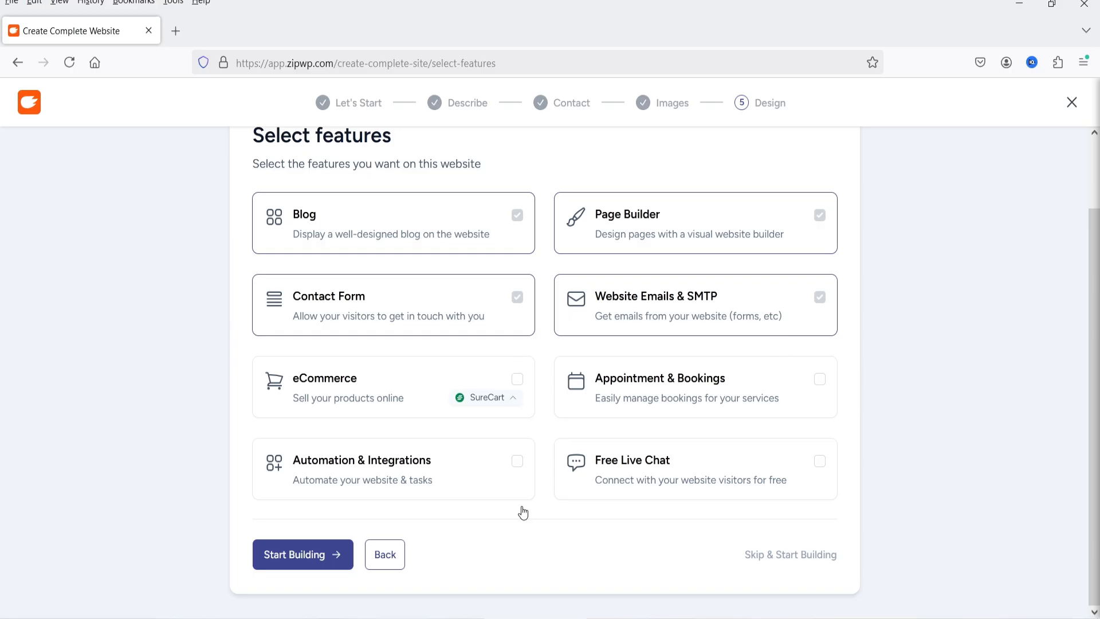
left_click(313, 563)
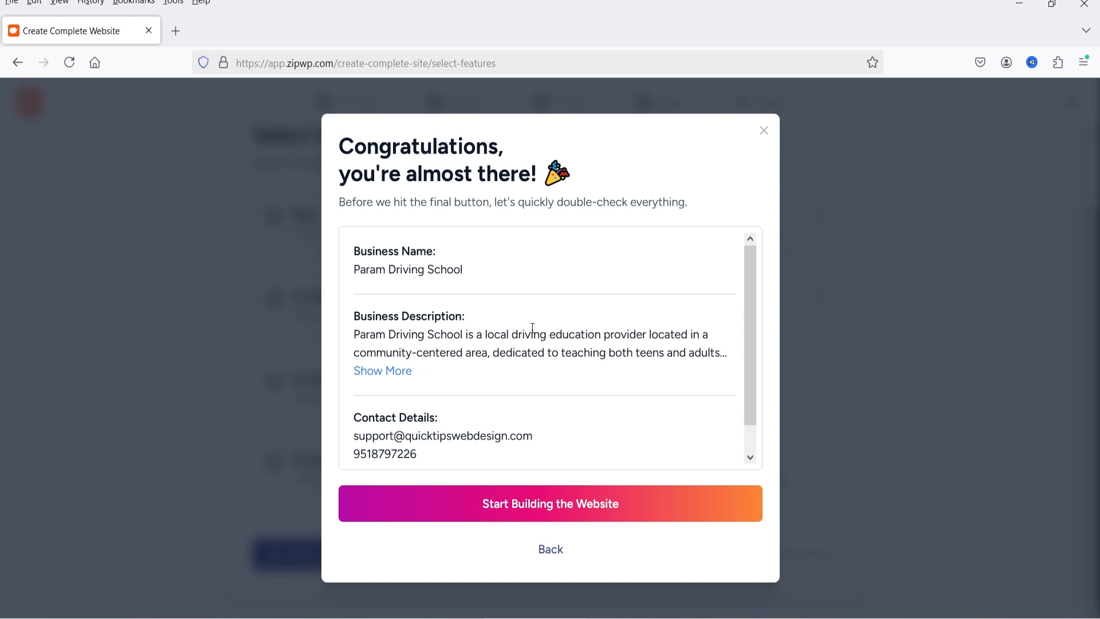
scroll(502, 332, "down", 1)
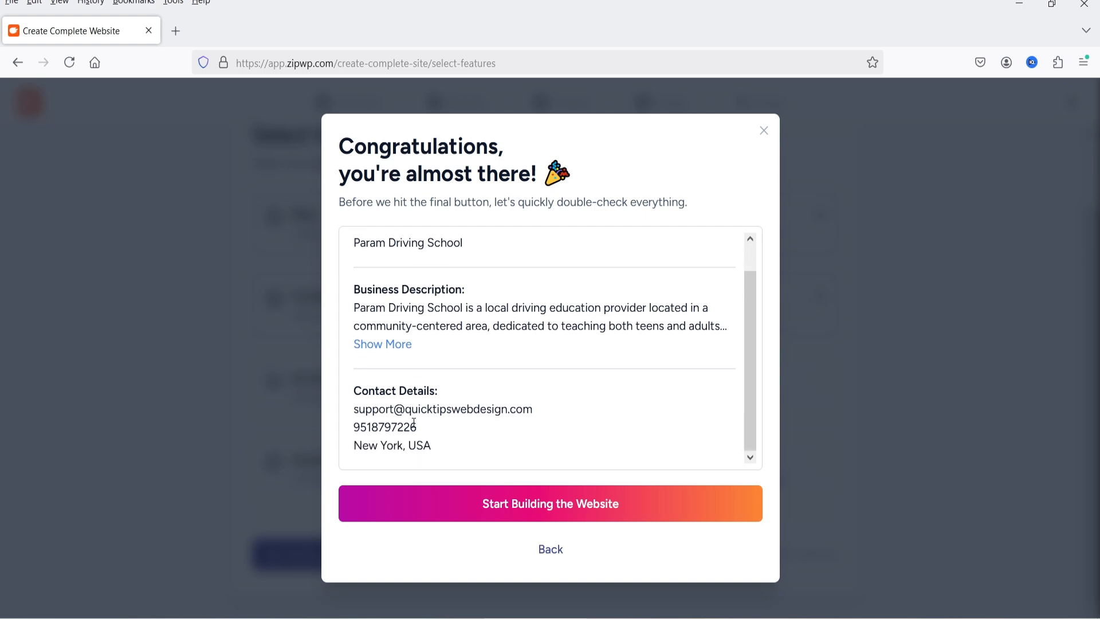
left_click(544, 509)
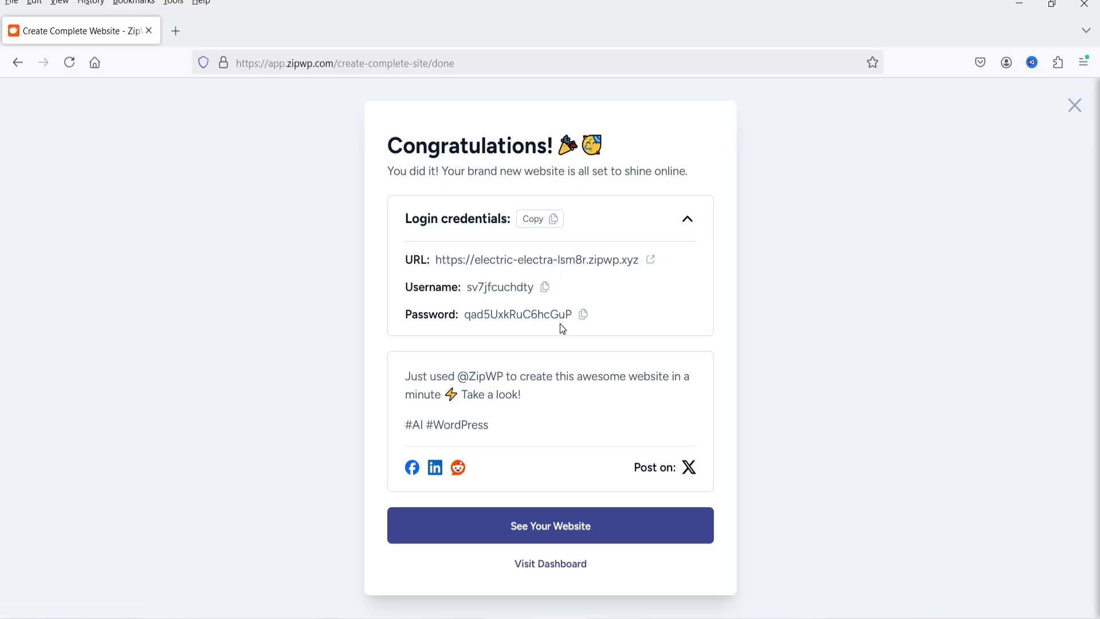
Open the generated website and look through its home page from the hero banner to the footer
left_click(651, 261)
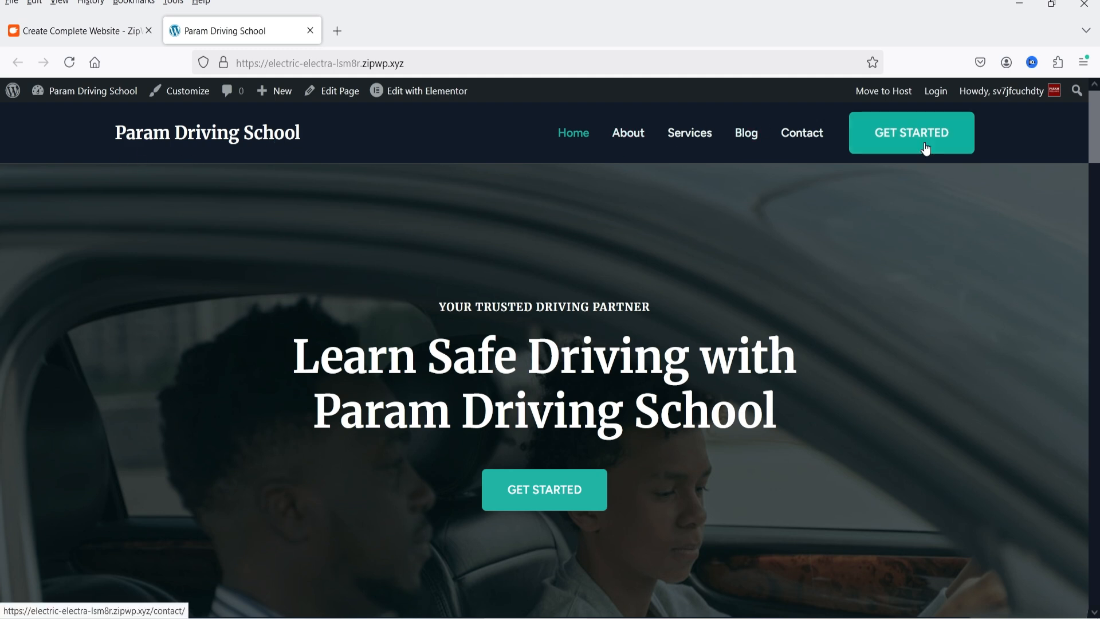
scroll(878, 275, "down", 4)
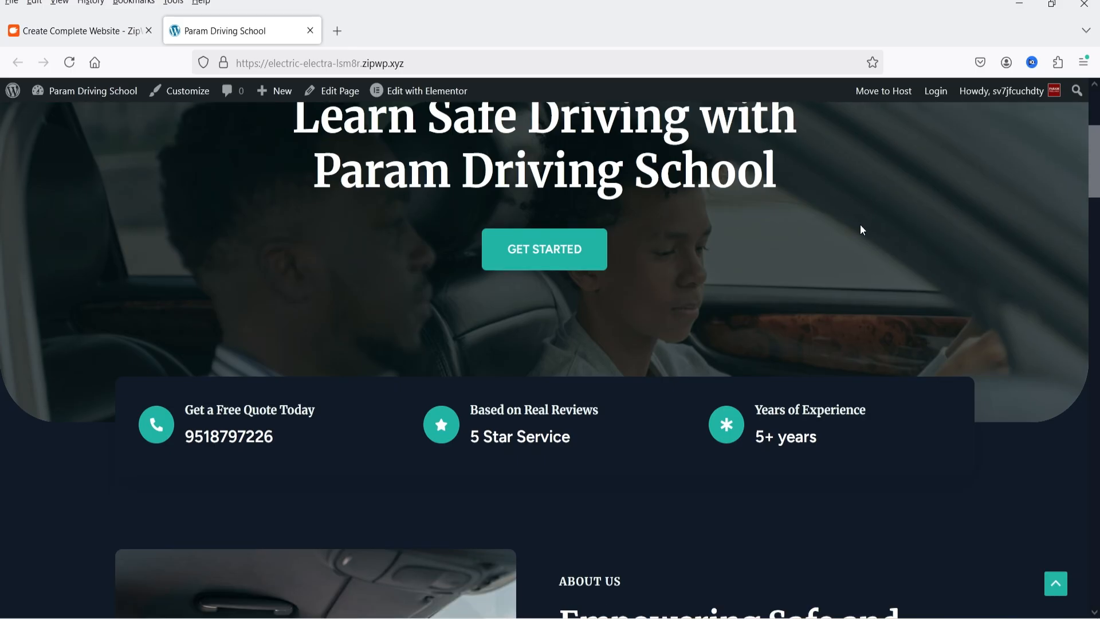
scroll(861, 230, "down", 12)
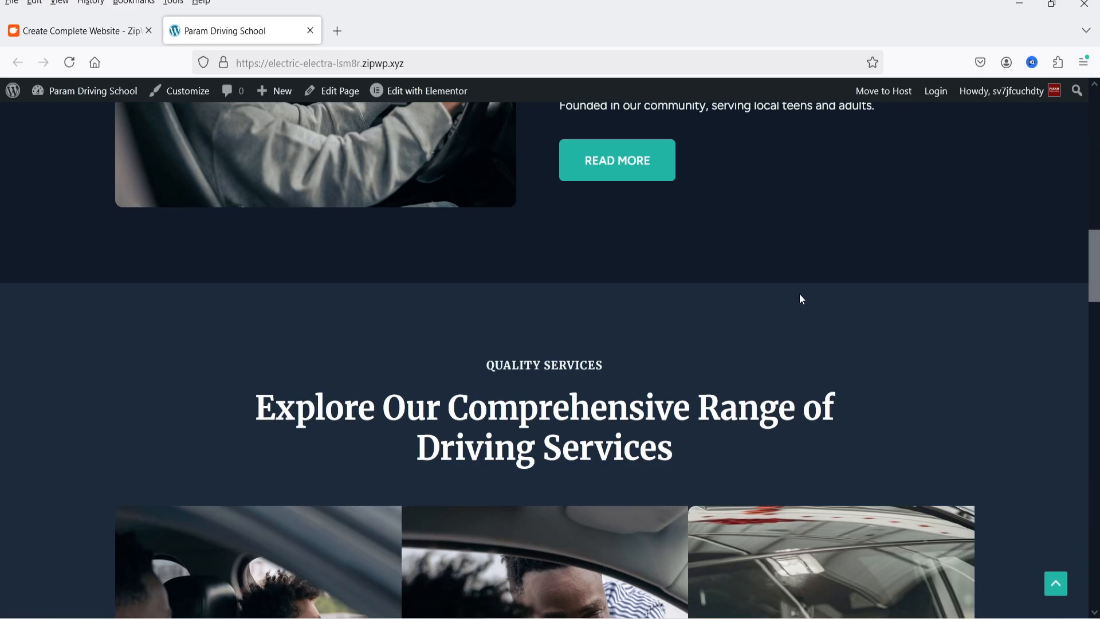
scroll(800, 295, "down", 20)
scroll(791, 295, "up", 4)
scroll(687, 297, "down", 4)
scroll(607, 301, "down", 4)
scroll(536, 290, "down", 12)
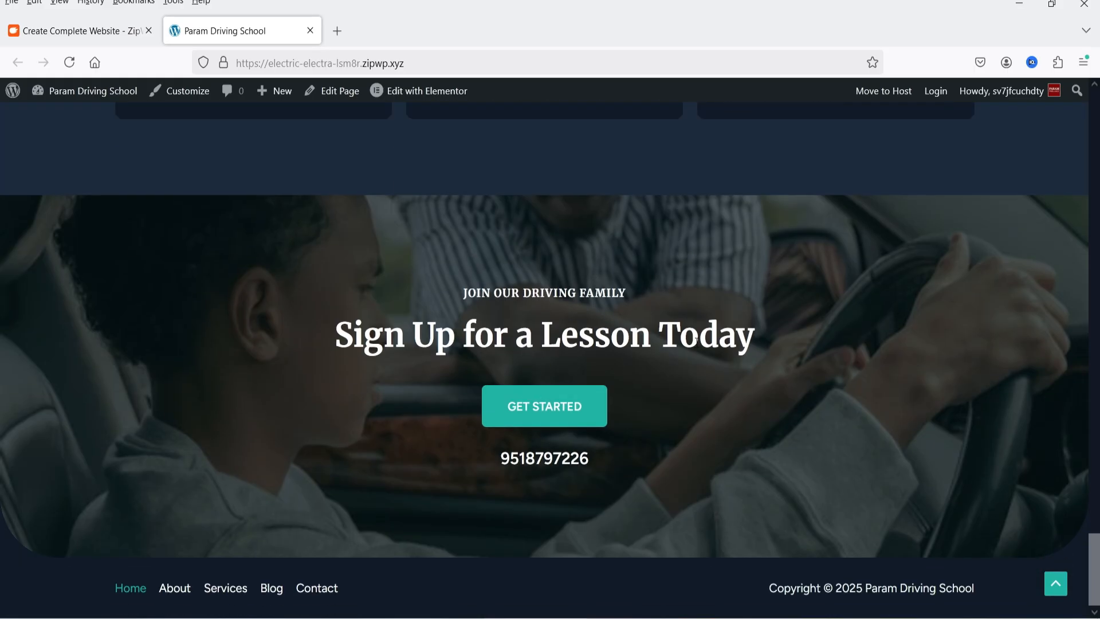
left_click(1056, 585)
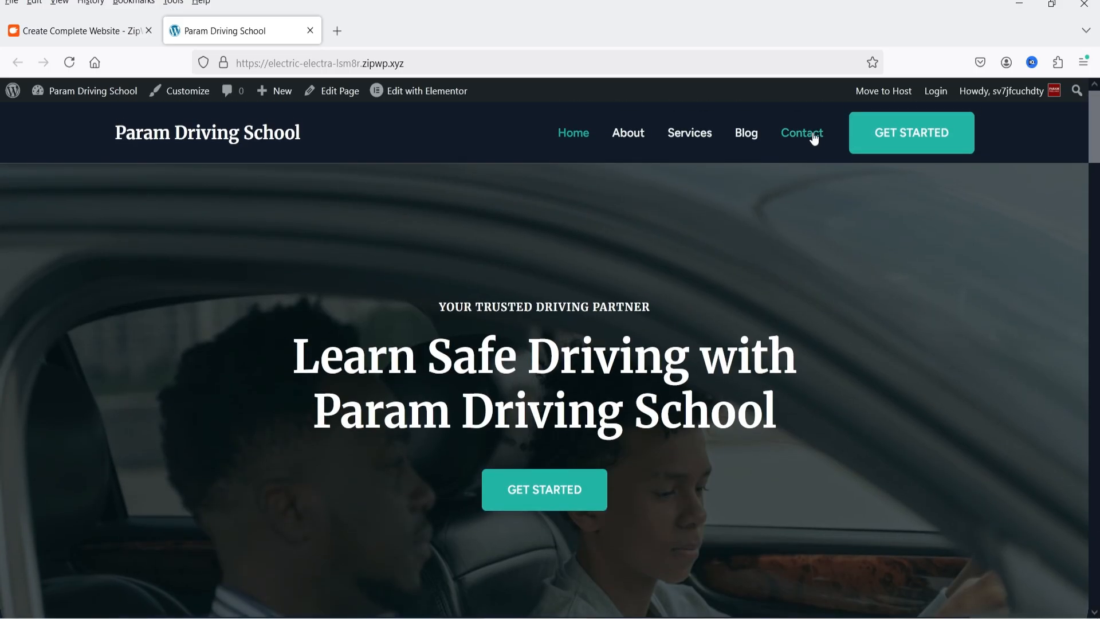
Examine the Contact page's contact details and message form, highlighting the form's hard-to-see field labels
left_click(814, 138)
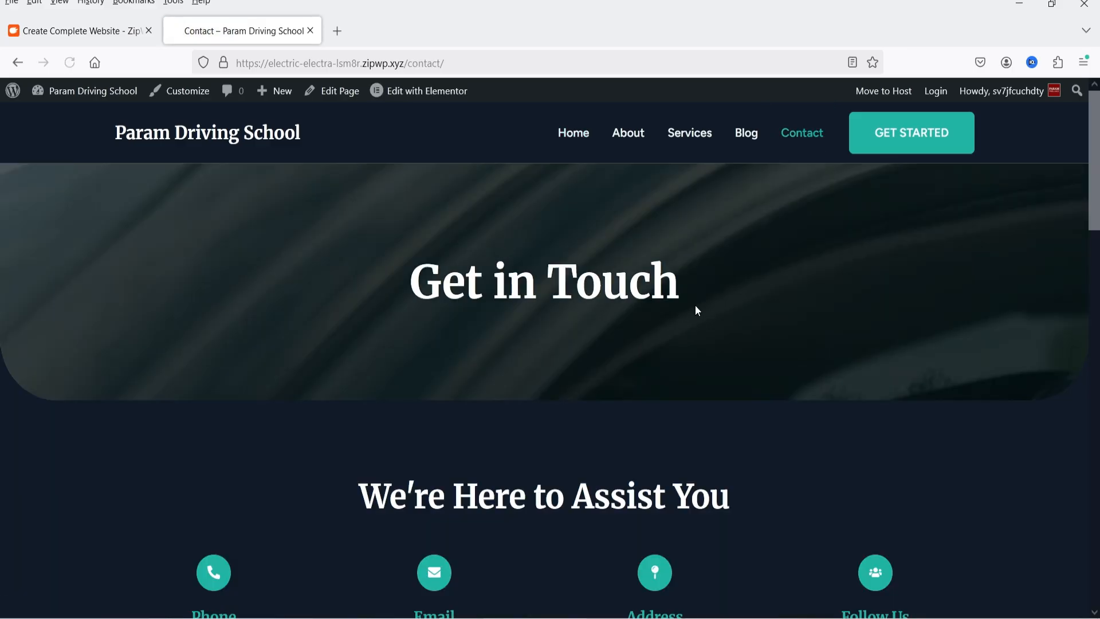
scroll(310, 376, "down", 6)
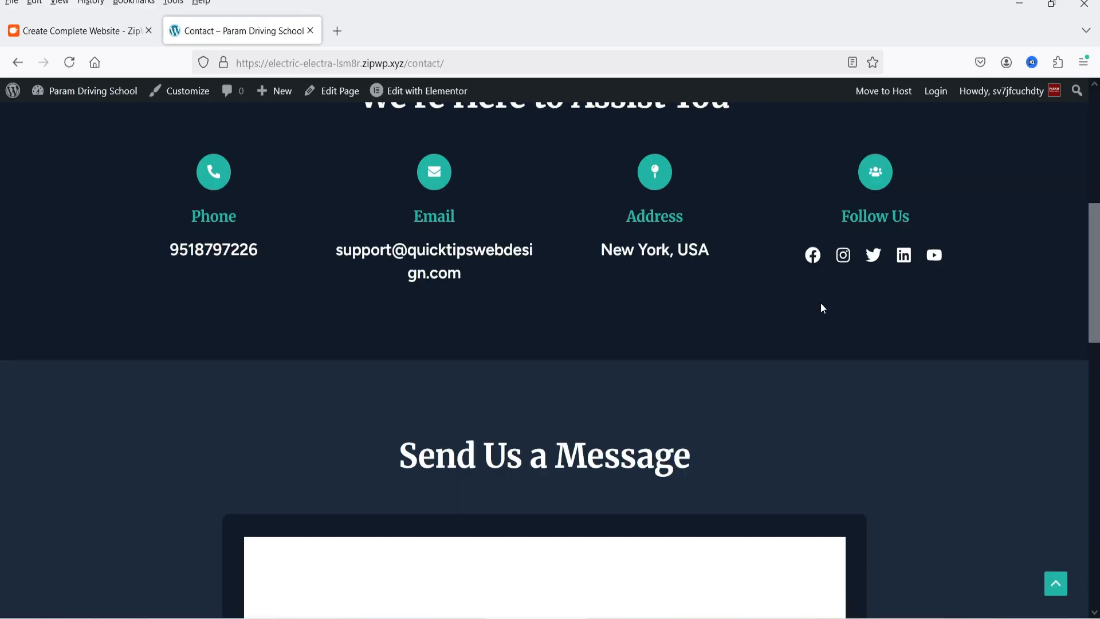
scroll(817, 369, "down", 4)
scroll(973, 363, "down", 3)
scroll(953, 349, "up", 12)
scroll(934, 356, "down", 12)
scroll(504, 342, "down", 3)
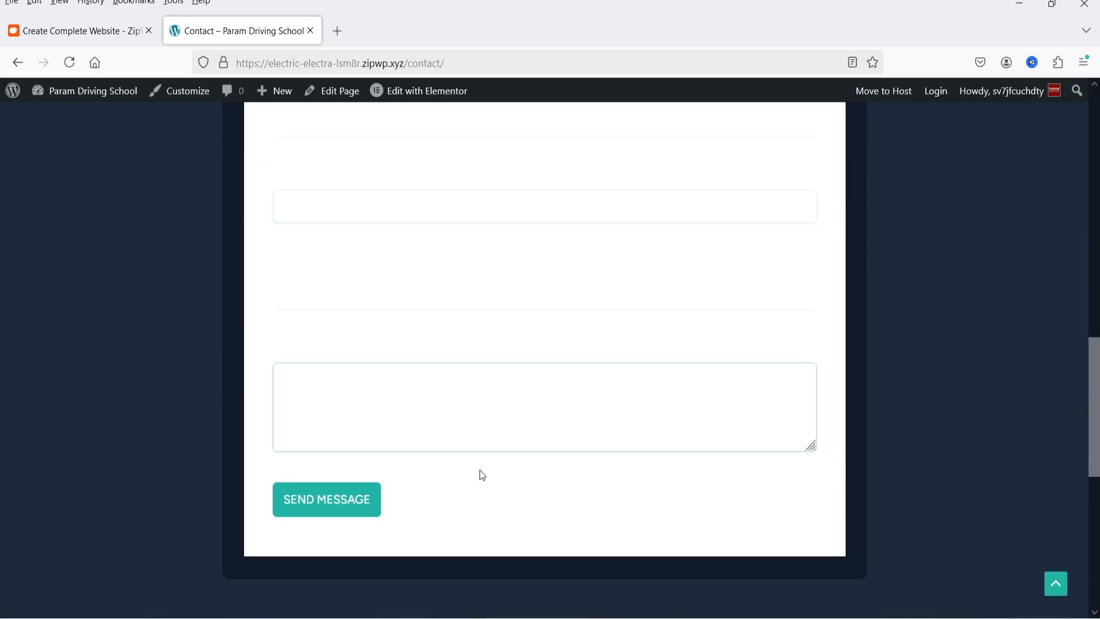
scroll(574, 376, "up", 1)
left_click_drag(251, 158, 581, 550)
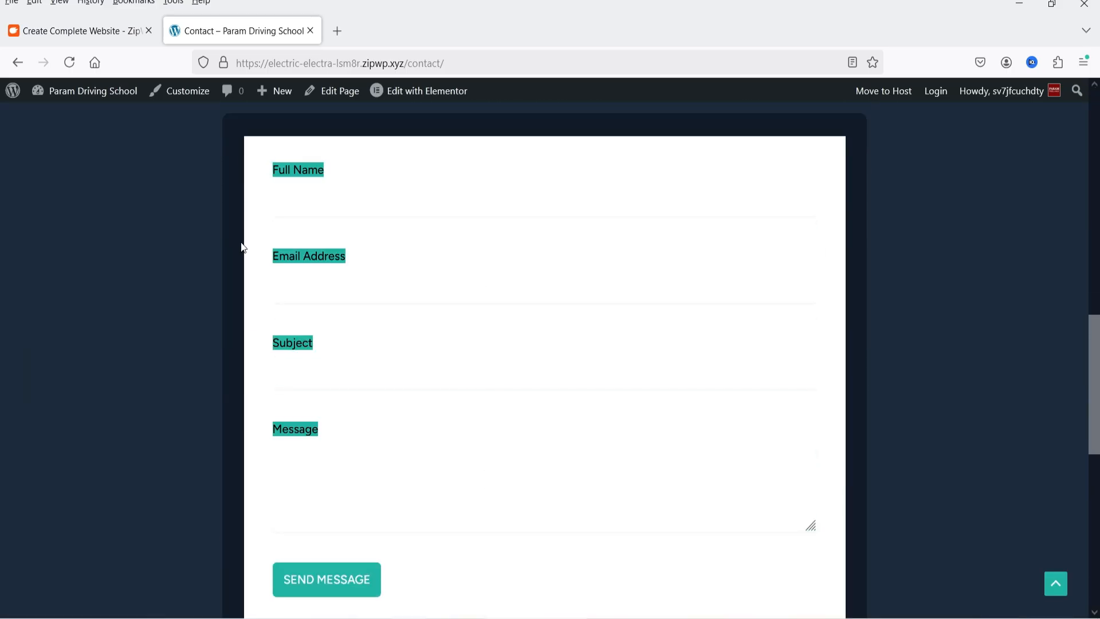
left_click(253, 208)
left_click_drag(256, 155, 514, 470)
scroll(509, 422, "up", 4)
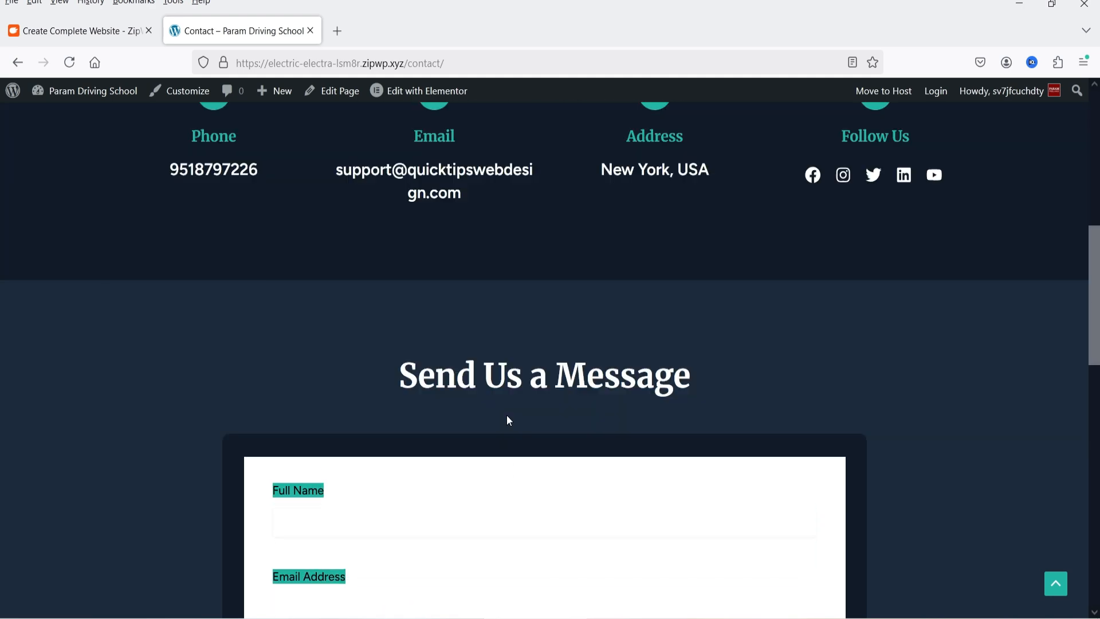
scroll(507, 418, "up", 6)
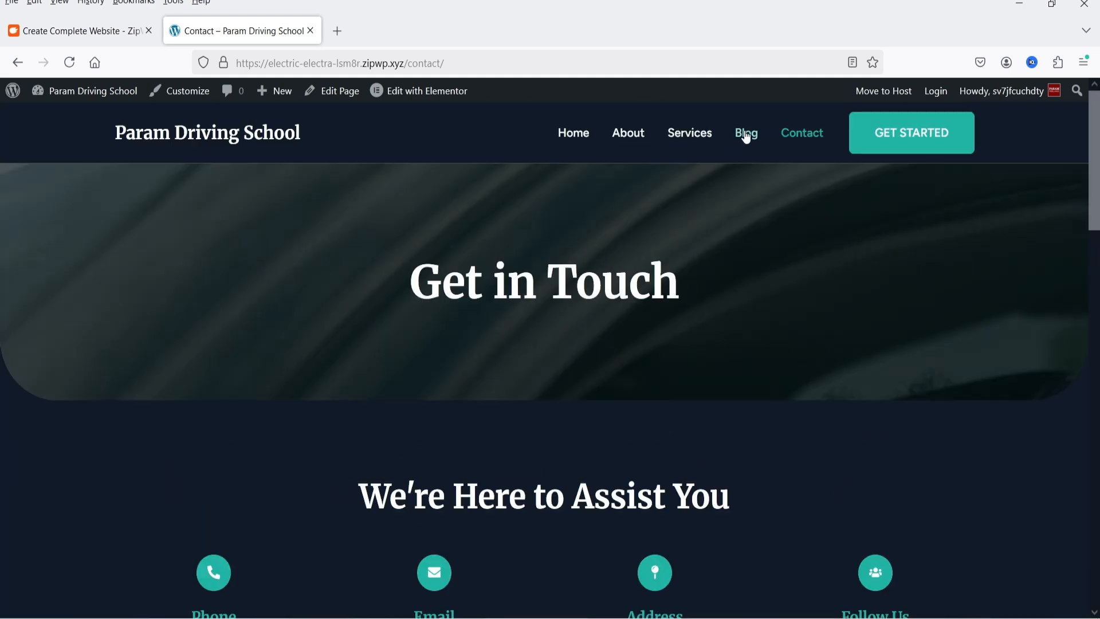
Open the site's Blog page and look through its sample driving posts
left_click(745, 135)
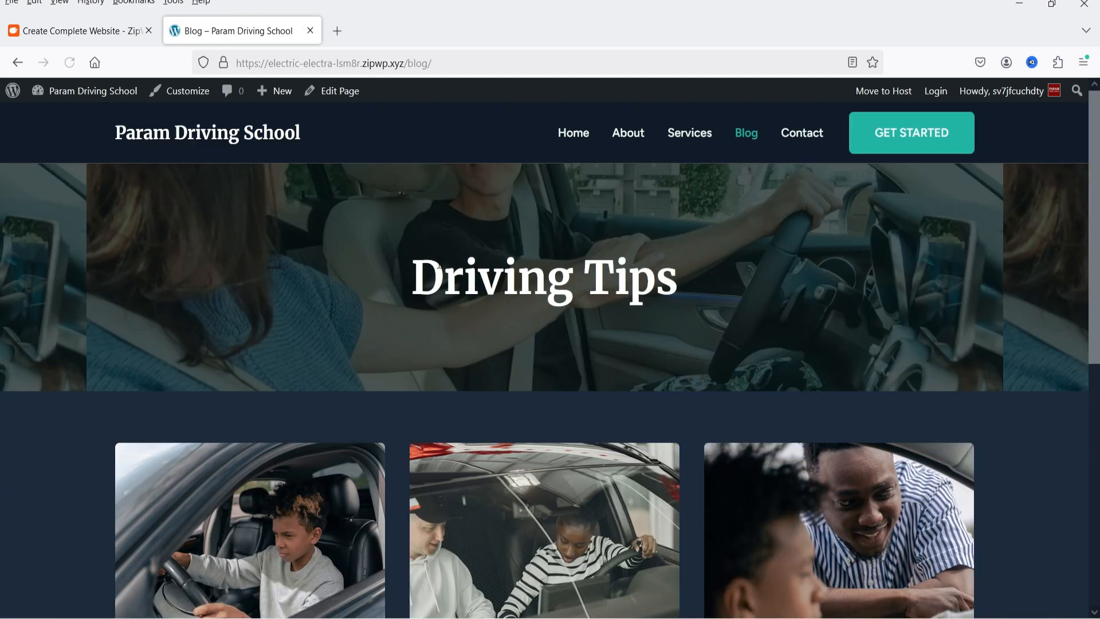
scroll(997, 314, "down", 4)
scroll(850, 432, "up", 2)
scroll(1009, 370, "down", 5)
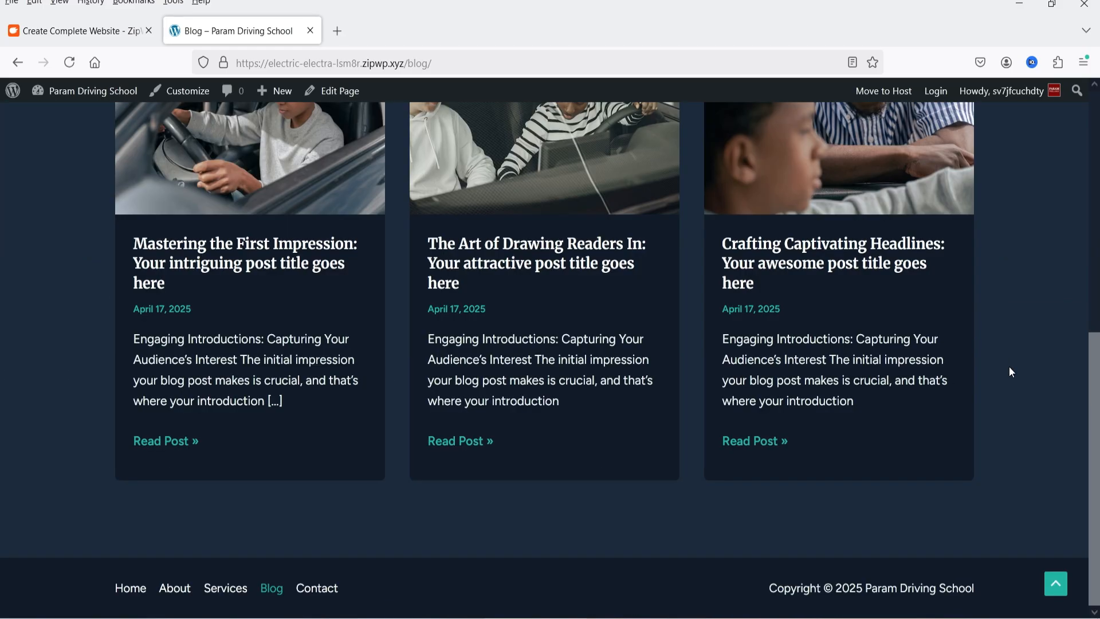
scroll(1009, 369, "up", 8)
Look through the Services page's driving lesson sections down to the footer and return to the home page
left_click(693, 129)
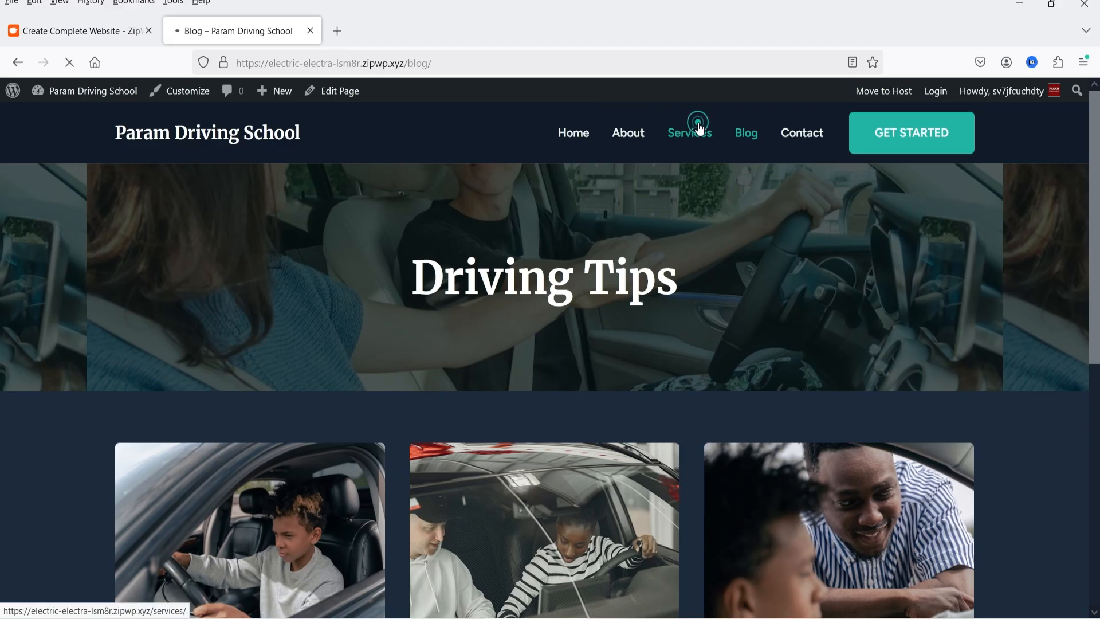
scroll(49, 381, "down", 15)
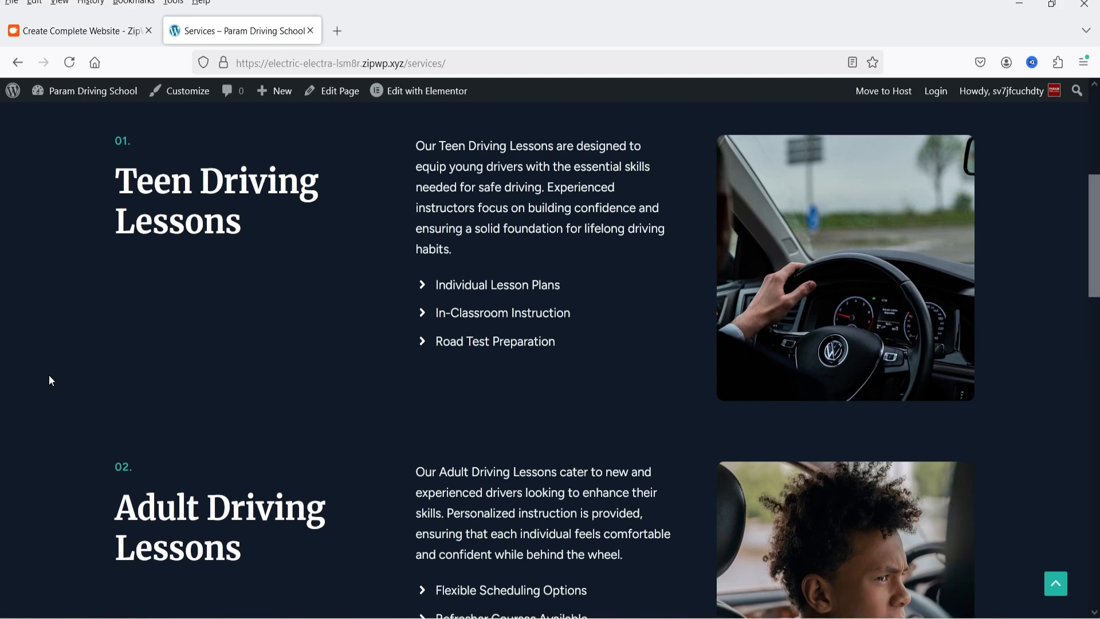
scroll(50, 379, "down", 8)
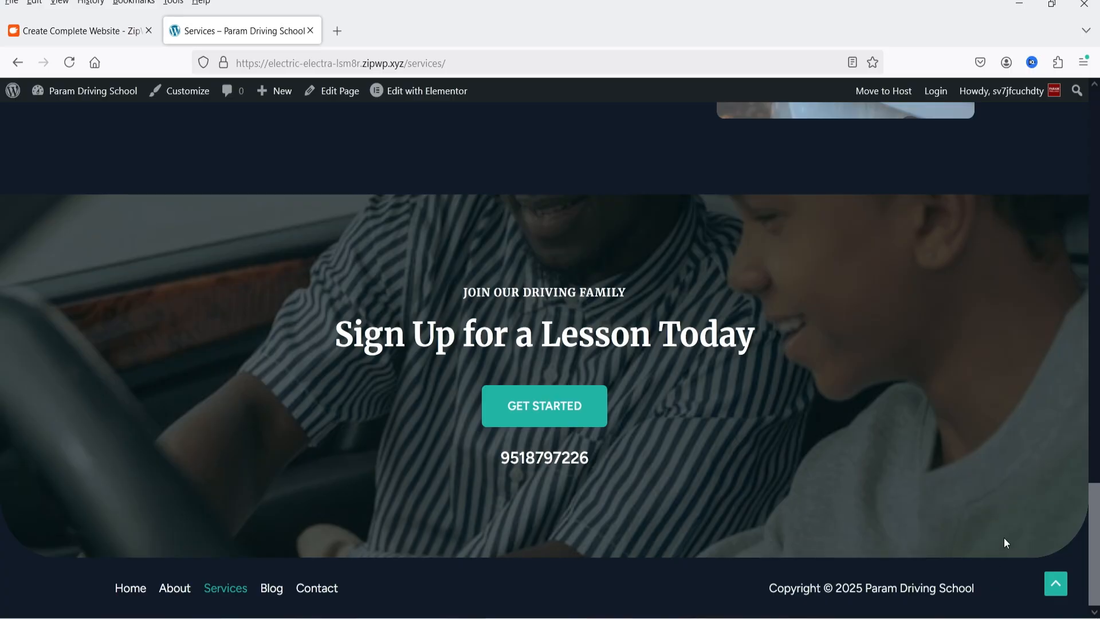
left_click_drag(1095, 565, 1095, 109)
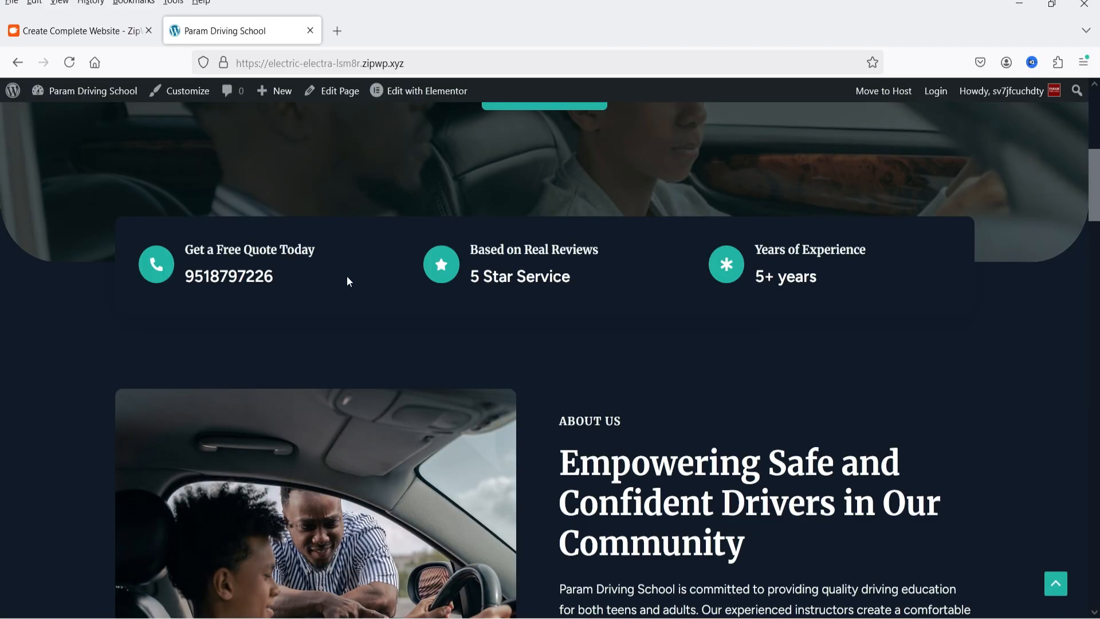
Examine the installed themes in the new site's WordPress dashboard and compare the active Astra theme with the live home page
left_click(81, 31)
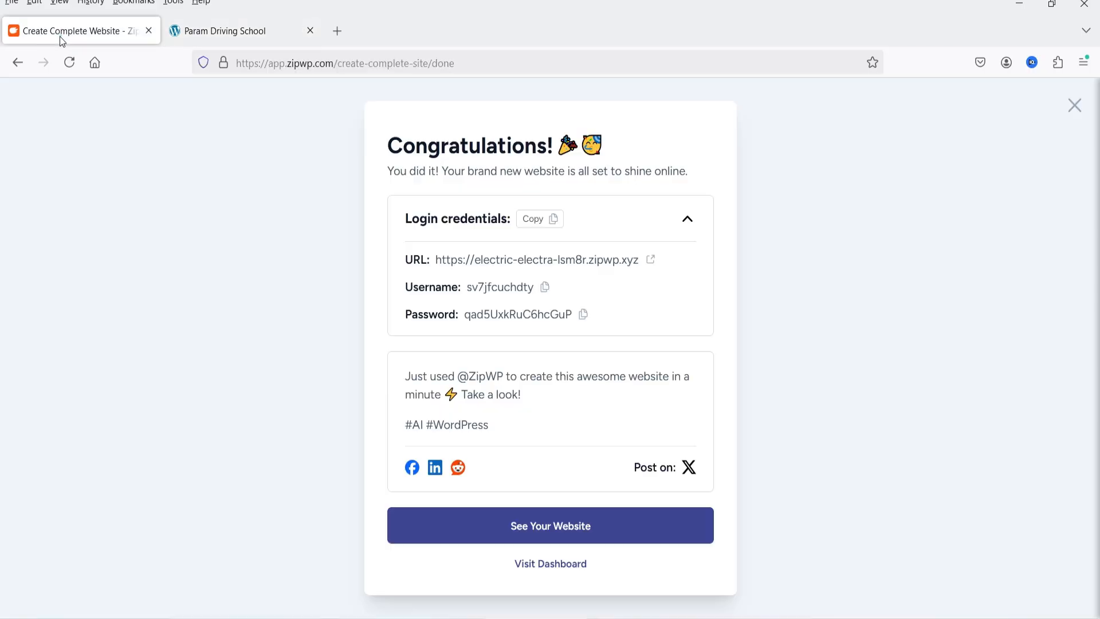
left_click(546, 562)
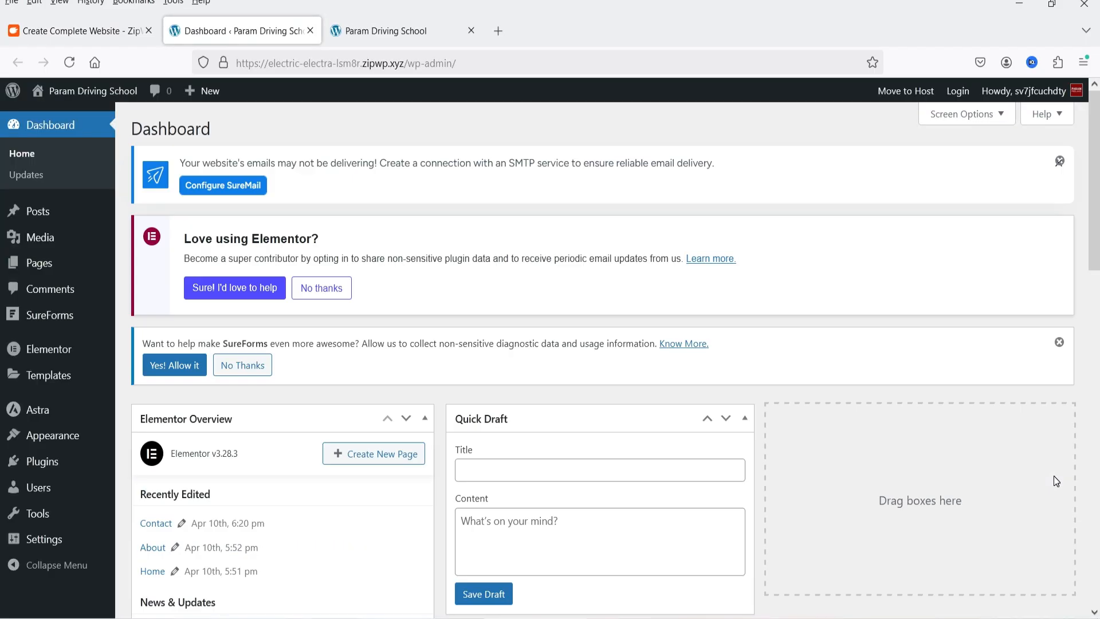
left_click(53, 436)
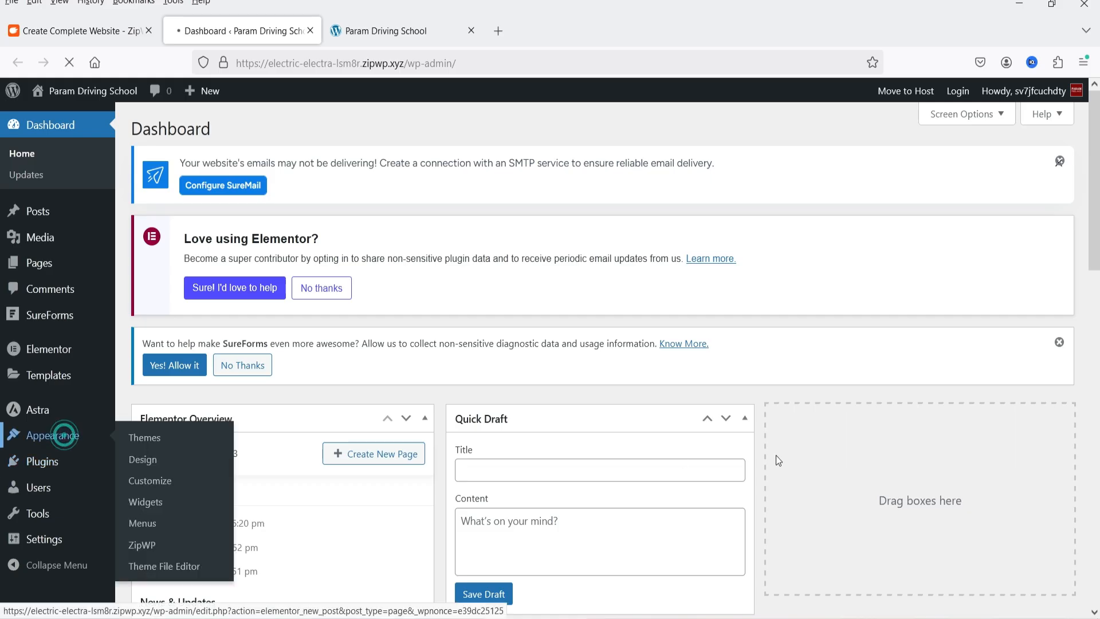
scroll(206, 317, "down", 5)
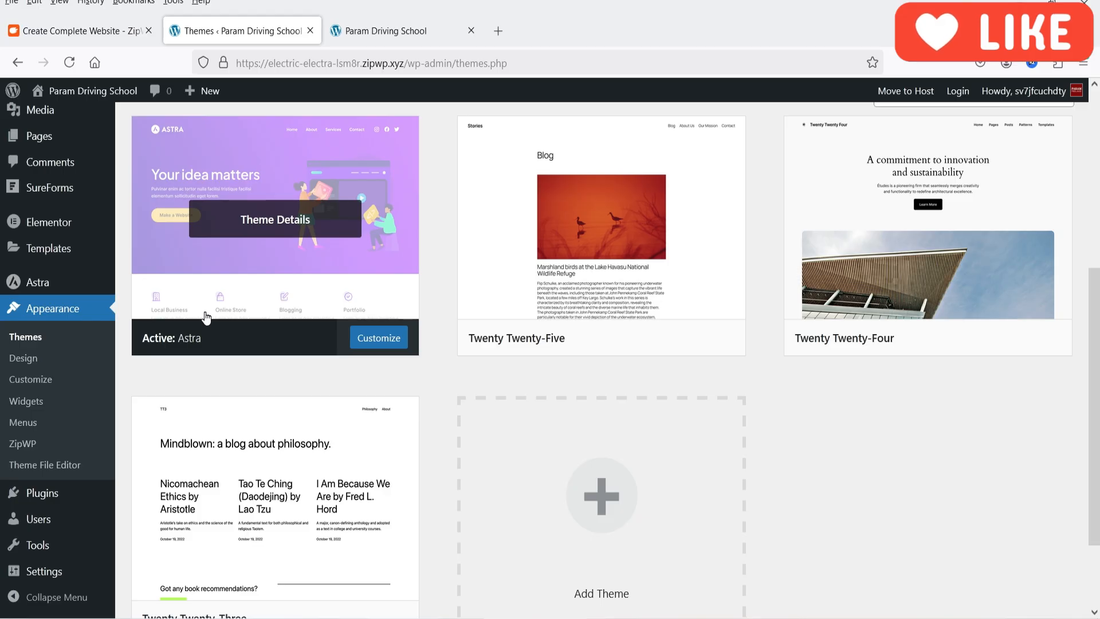
left_click(356, 22)
scroll(603, 193, "up", 7)
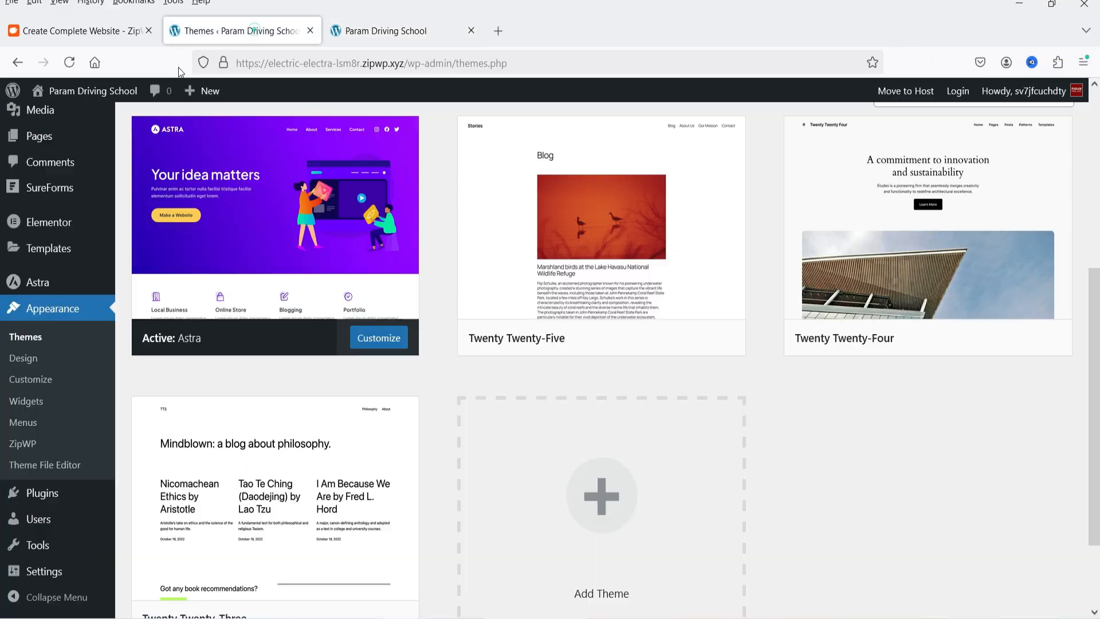
Return to the WordPress dashboard and examine the list of installed plugins
left_click(257, 31)
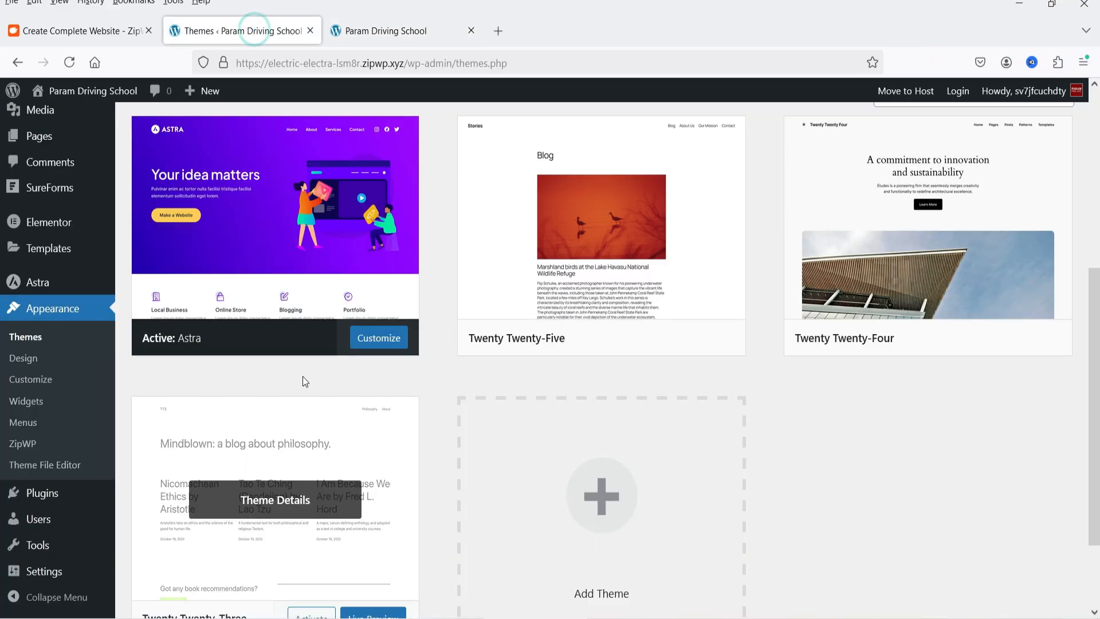
left_click(18, 500)
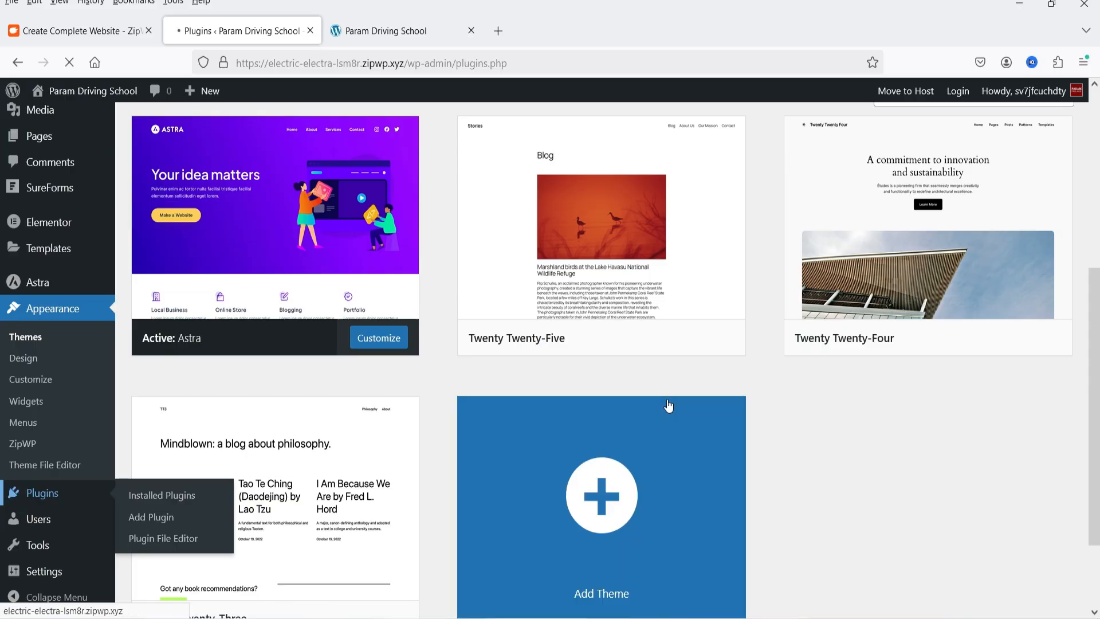
scroll(656, 367, "down", 5)
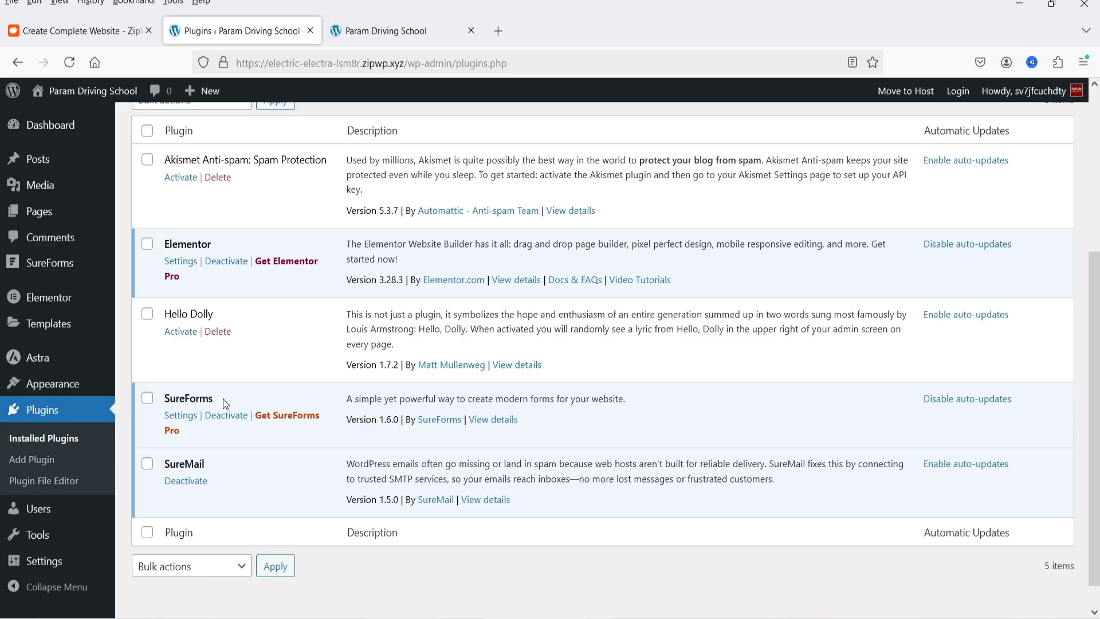
Check the SureMail entry in the installed plugins, then open the Astra theme dashboard and look over its Quick Settings
double_click(218, 472)
scroll(411, 490, "up", 3)
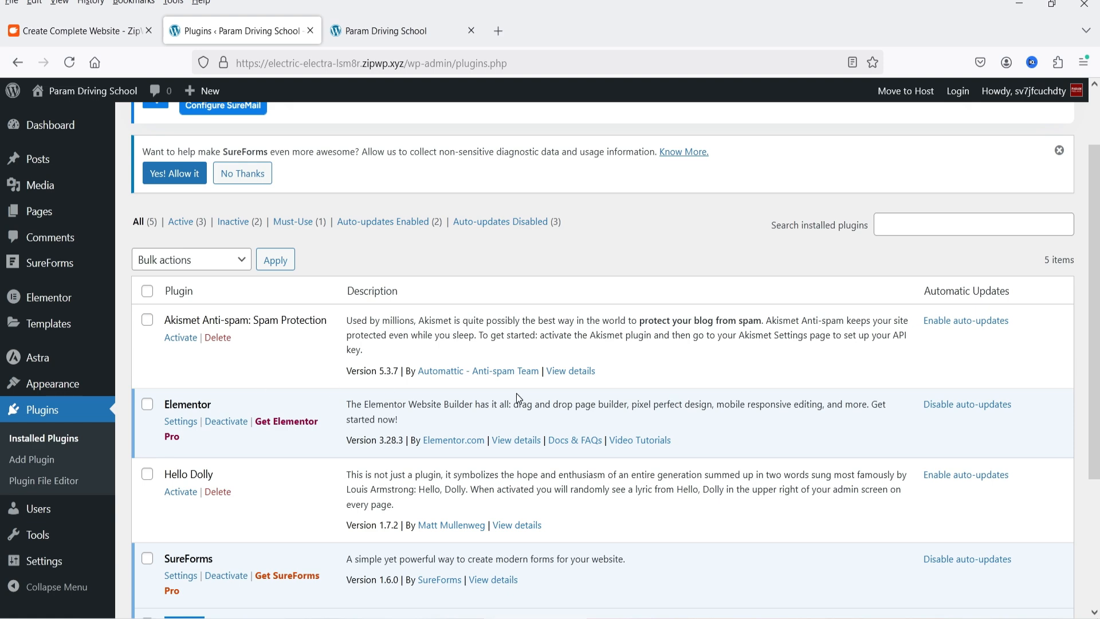
scroll(517, 393, "up", 2)
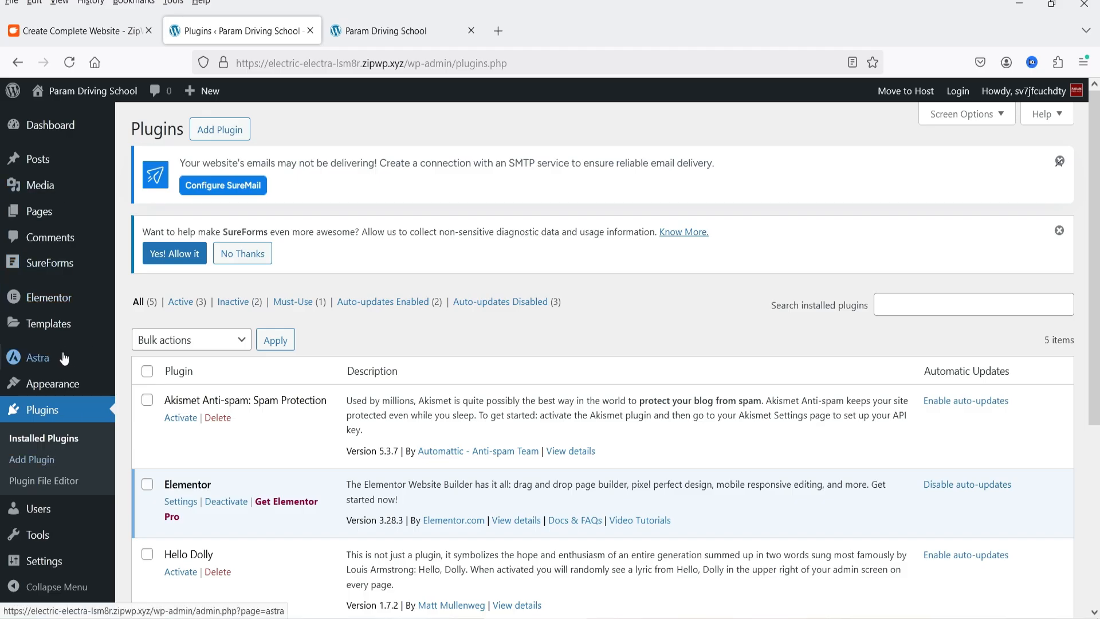
left_click(42, 365)
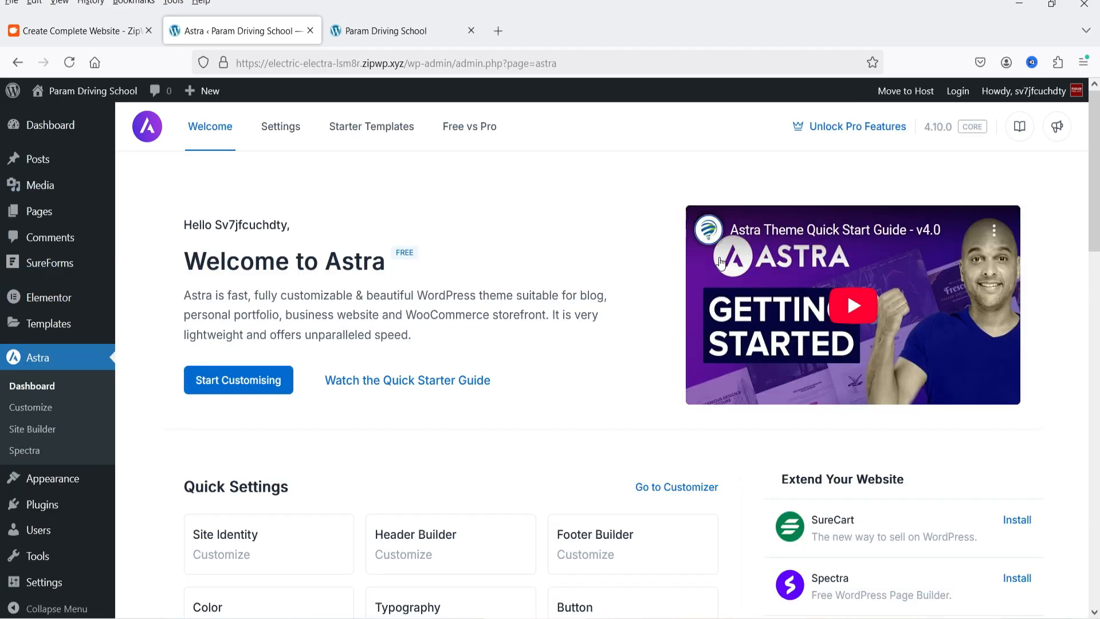
scroll(525, 239, "down", 2)
scroll(524, 241, "down", 4)
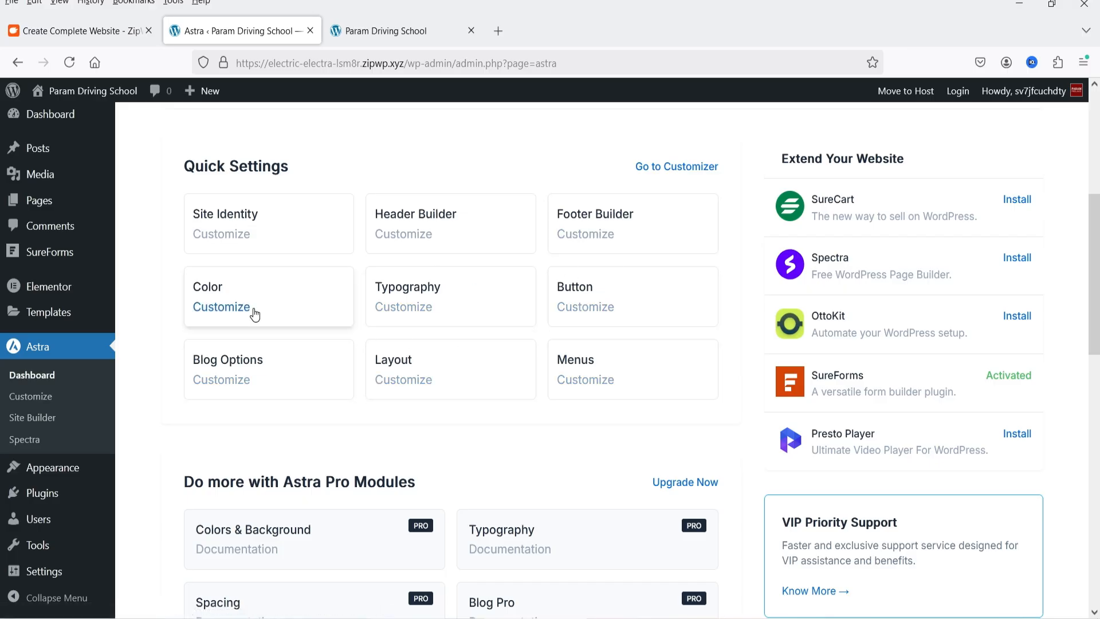
Switch to the live site and look through the post cards on its Blog page
left_click(400, 32)
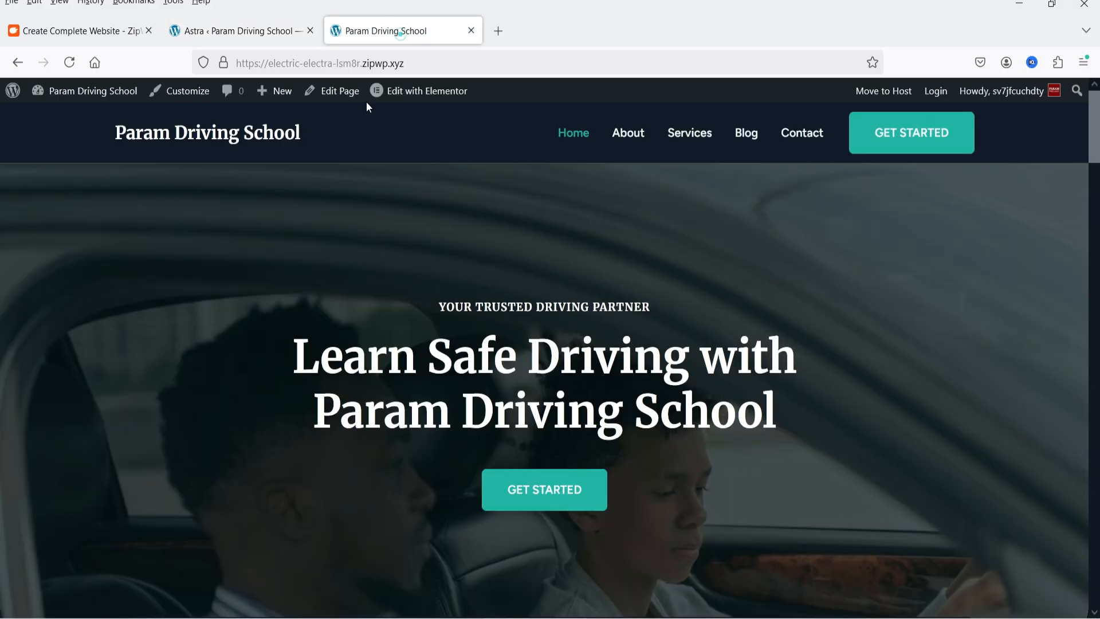
left_click(761, 139)
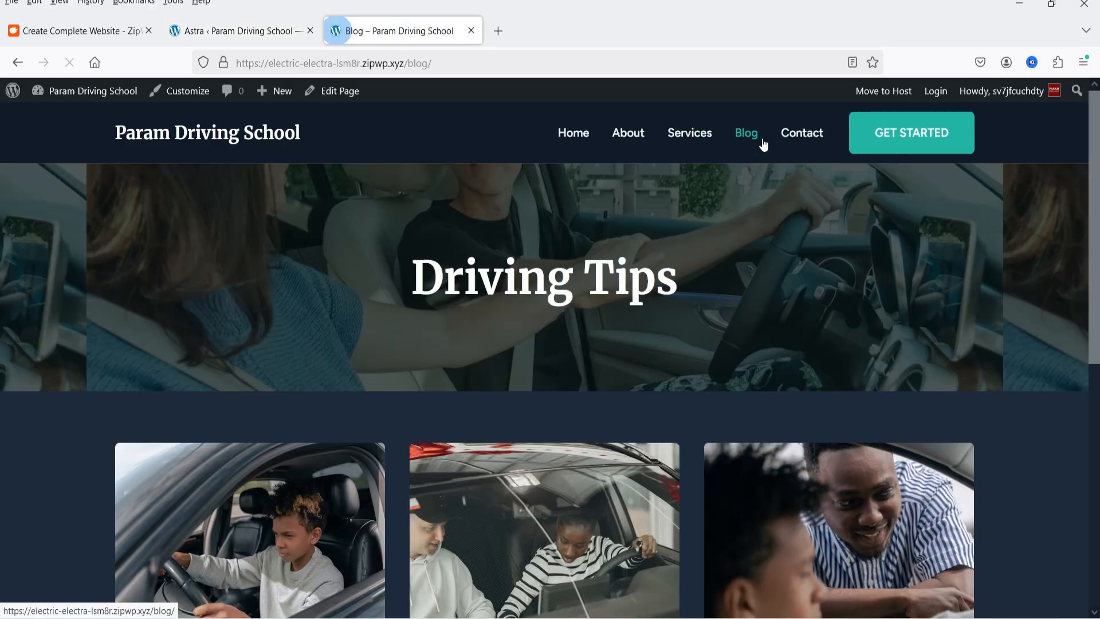
scroll(513, 321, "down", 5)
scroll(1030, 384, "up", 5)
scroll(1031, 384, "down", 5)
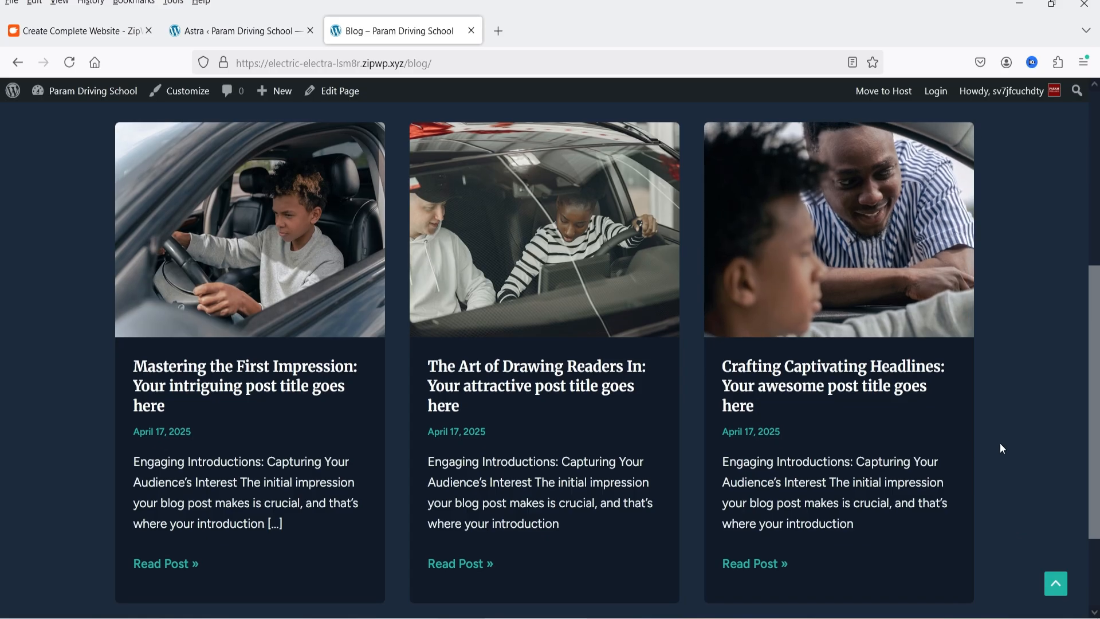
Return to the Astra dashboard and look through the Astra Pro modules and the Quick Settings
left_click(213, 36)
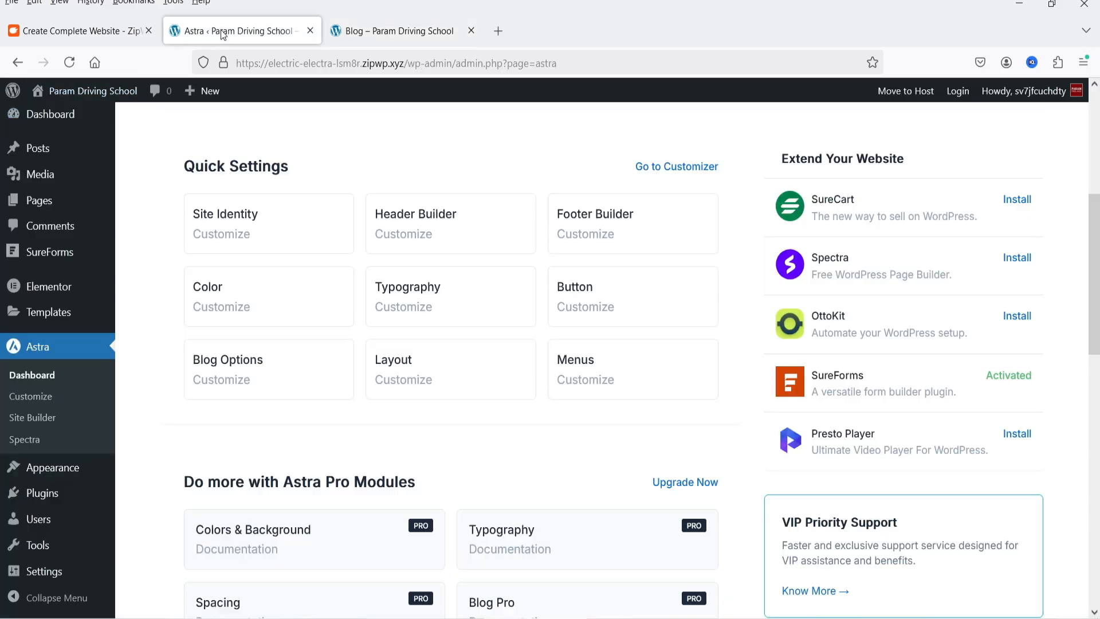
scroll(298, 415, "down", 5)
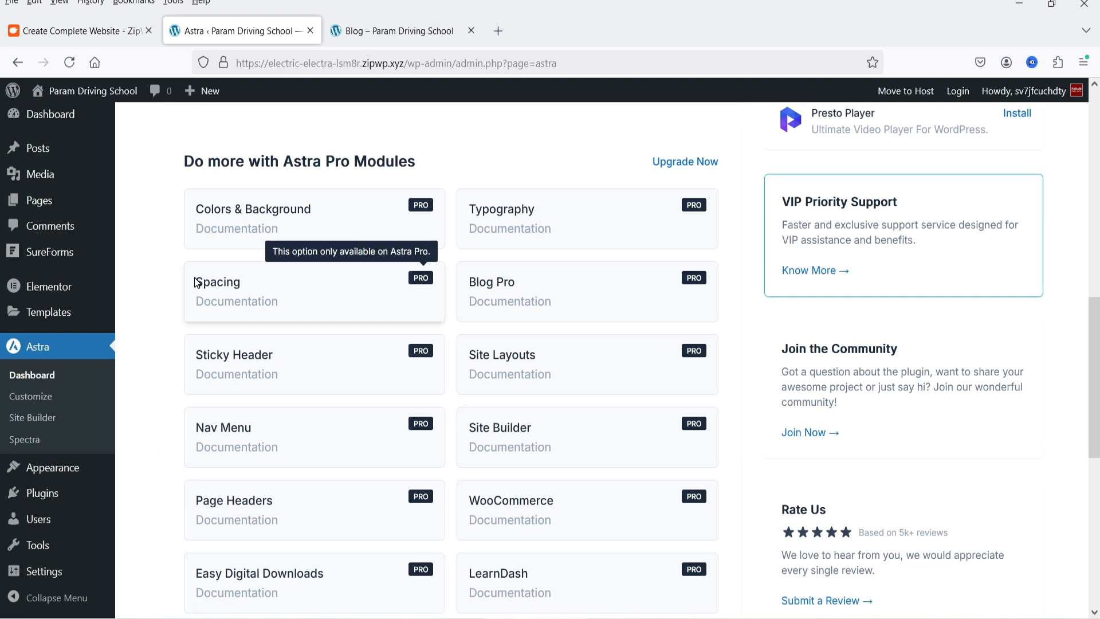
left_click(126, 286)
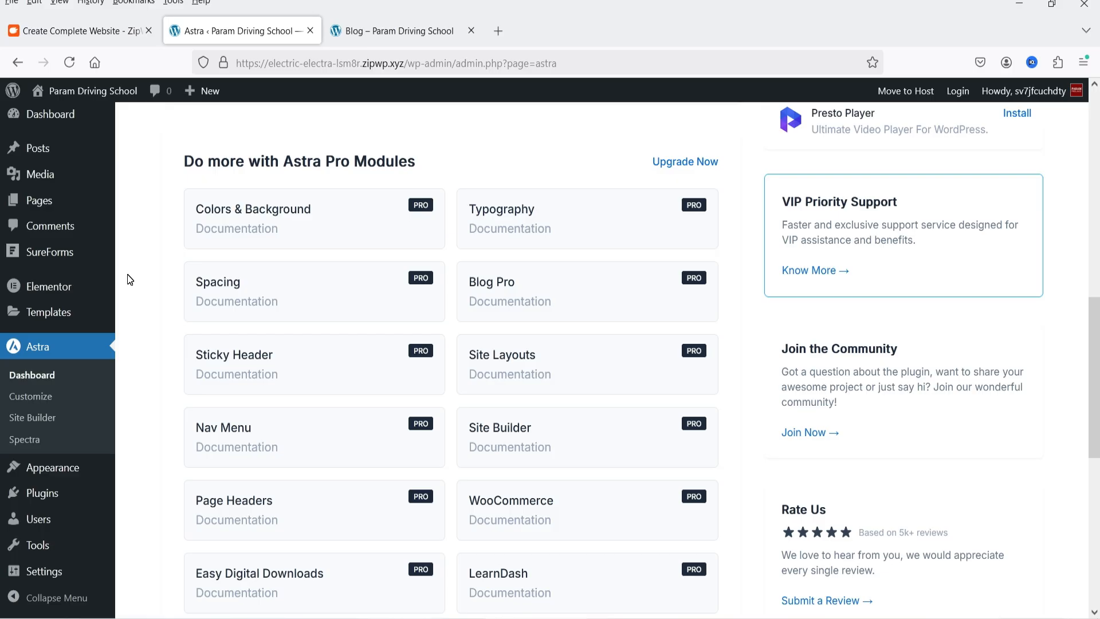
scroll(172, 412, "down", 3)
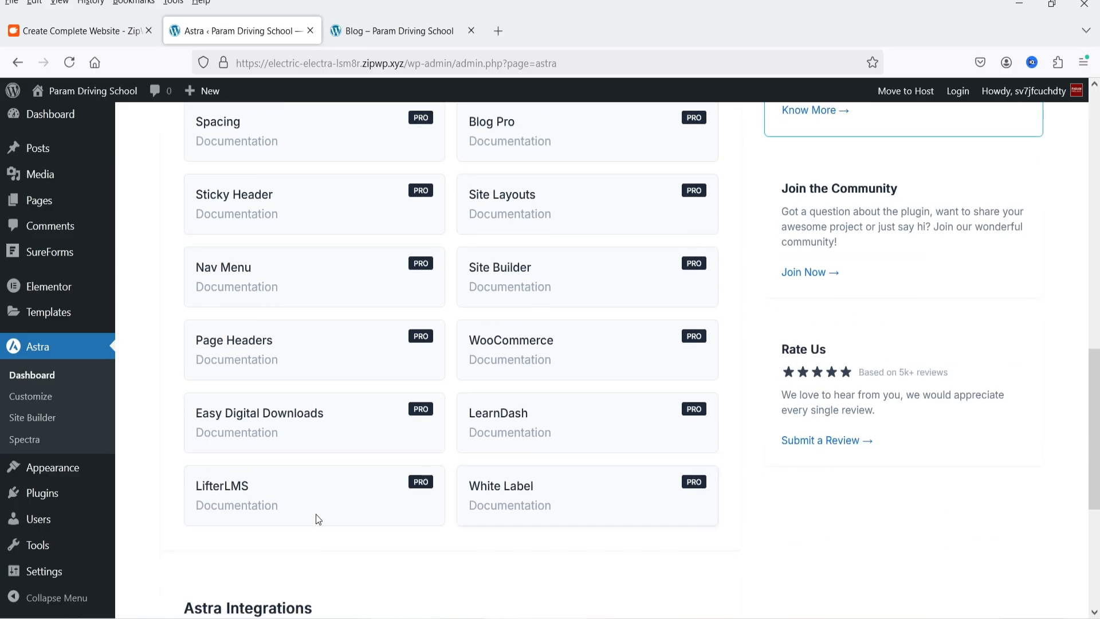
scroll(269, 496, "up", 3)
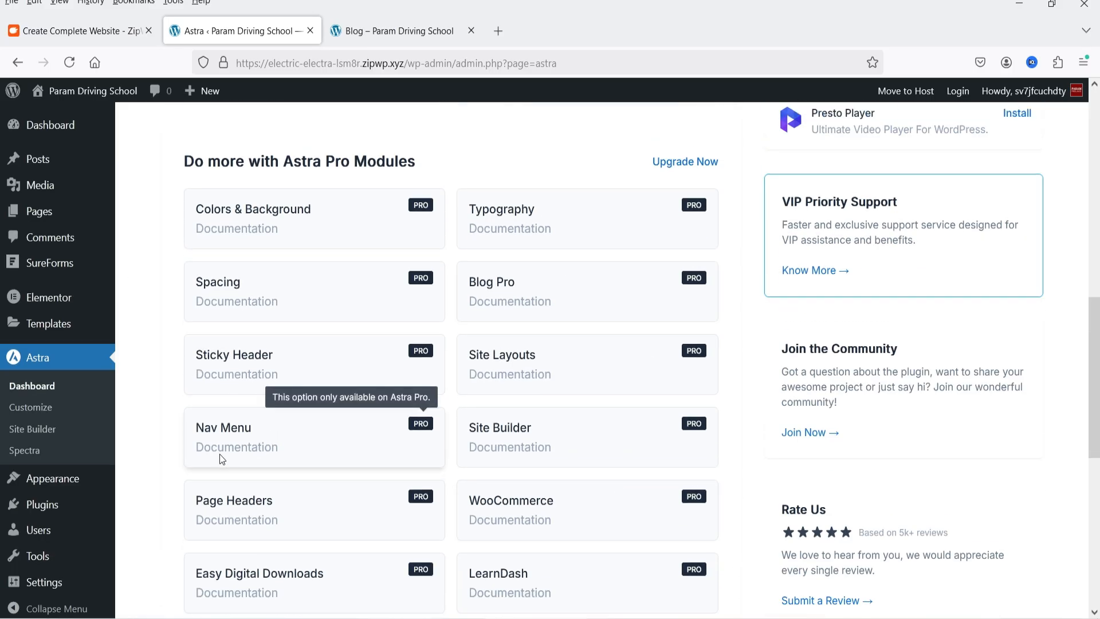
scroll(138, 367, "up", 7)
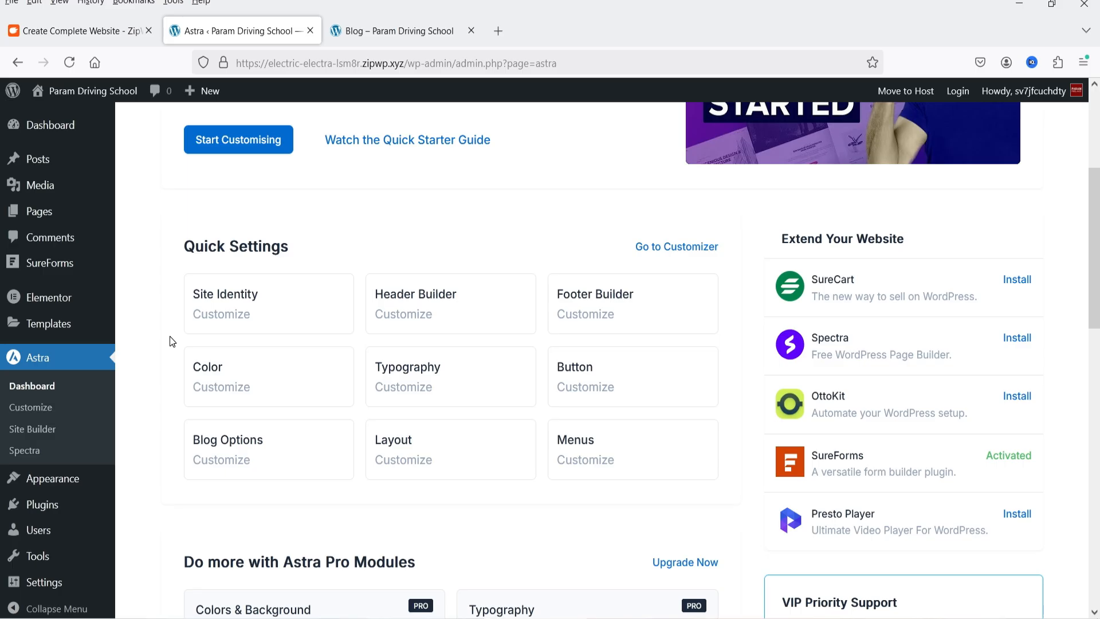
Open the Header Builder from Astra's Quick Settings and change the header button's text to "Call Now"
left_click(402, 300)
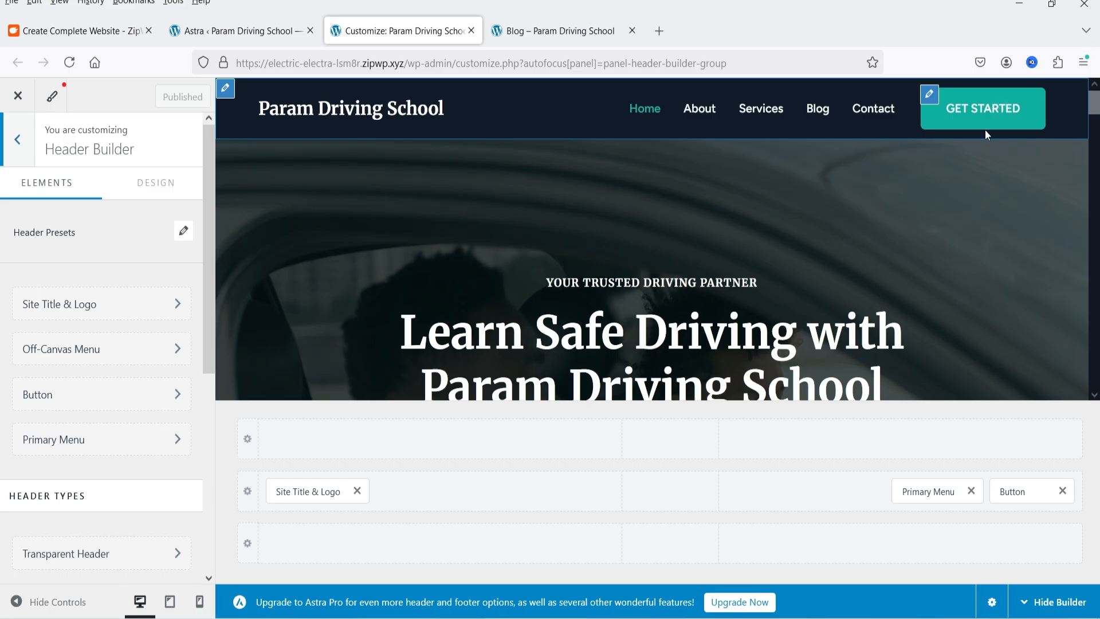
left_click(1027, 494)
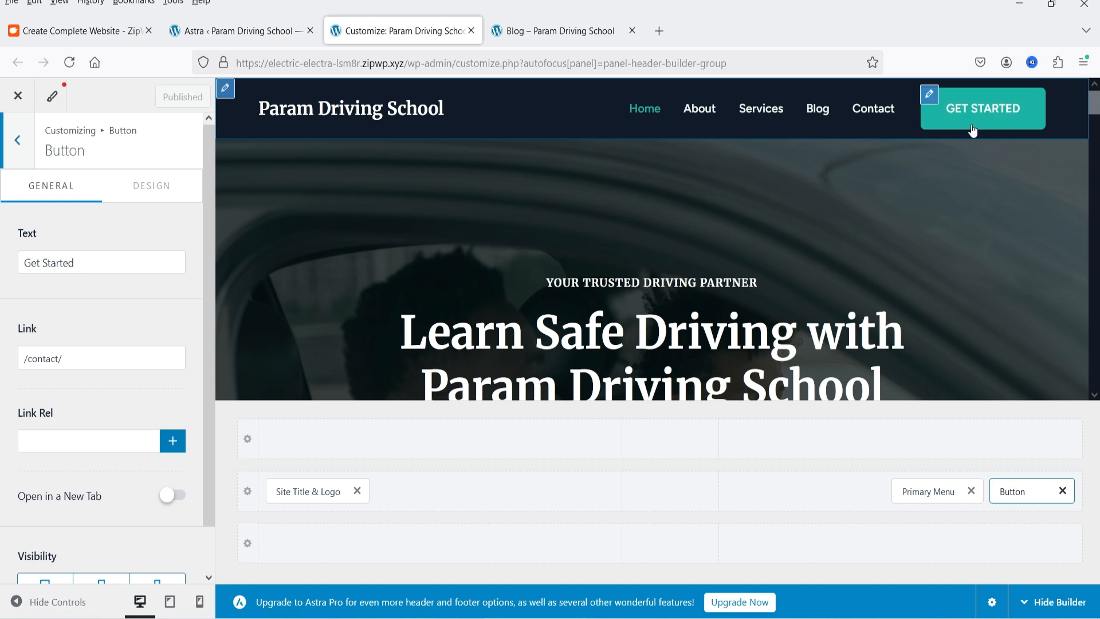
triple_click(89, 264)
type("Call Now")
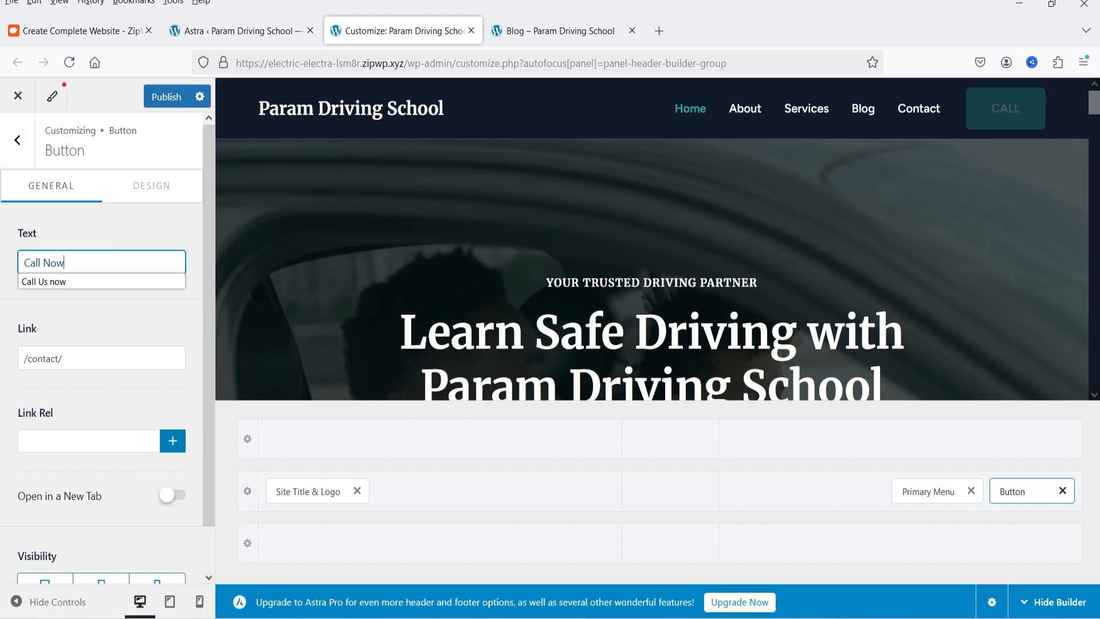
Replace the header button's link with a tel: link containing the phone number
left_click(89, 349)
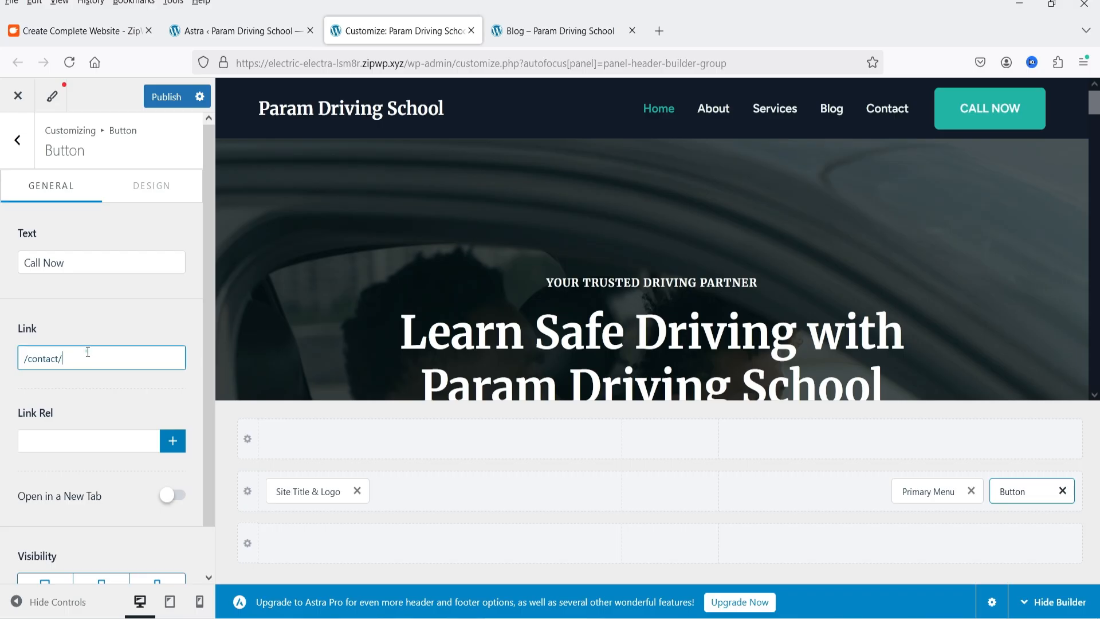
triple_click(86, 348)
type("tel:")
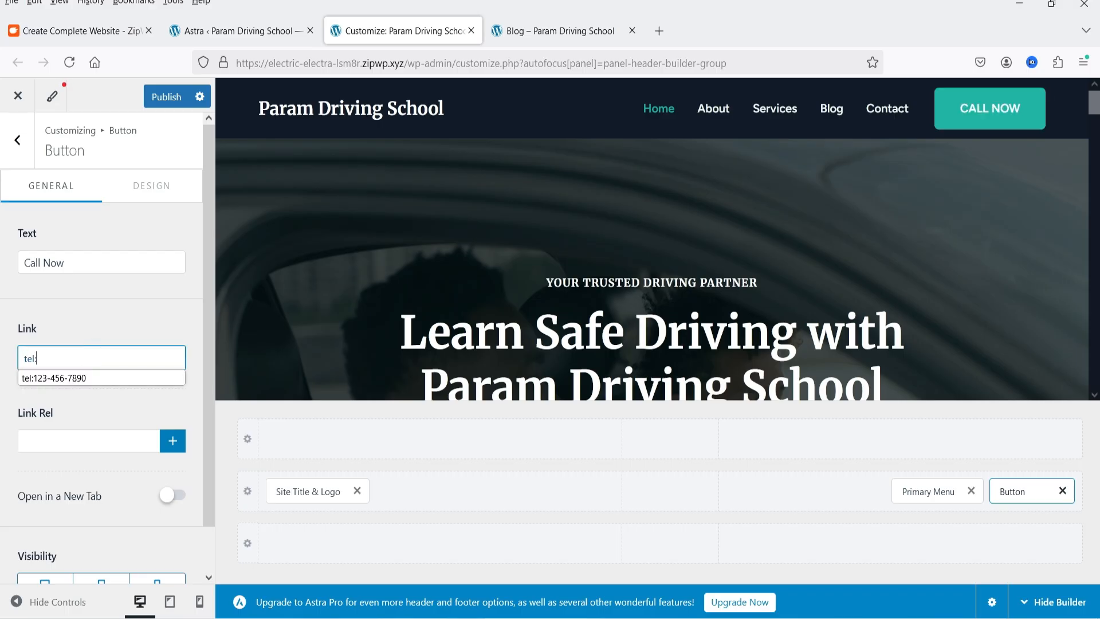
left_click(43, 379)
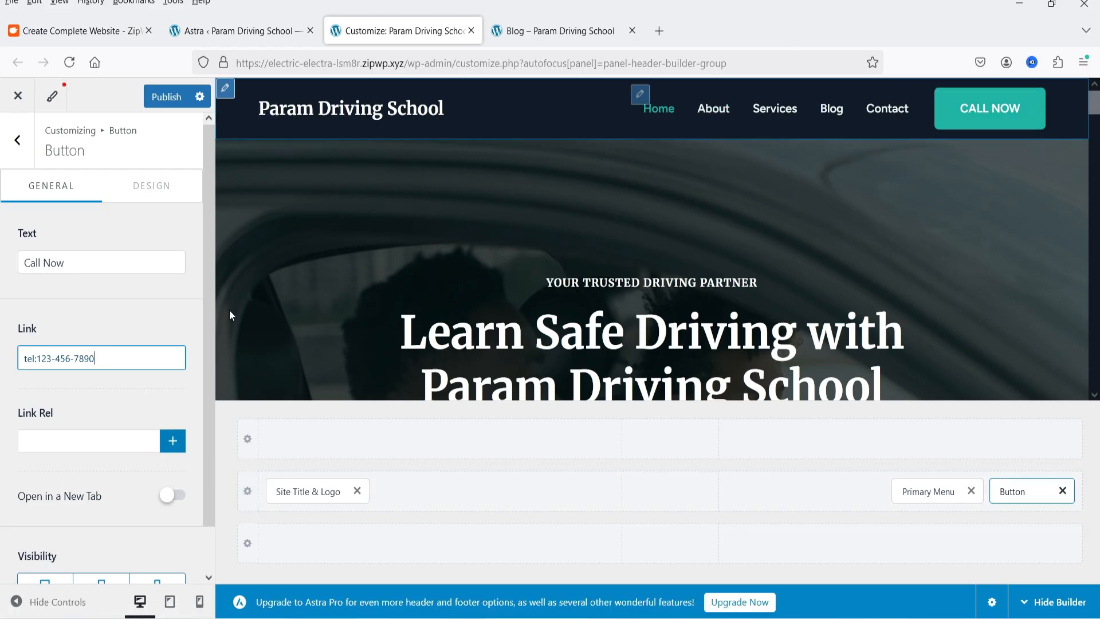
Change the primary header's background to a dark blue and open the site title and logo settings
left_click(248, 491)
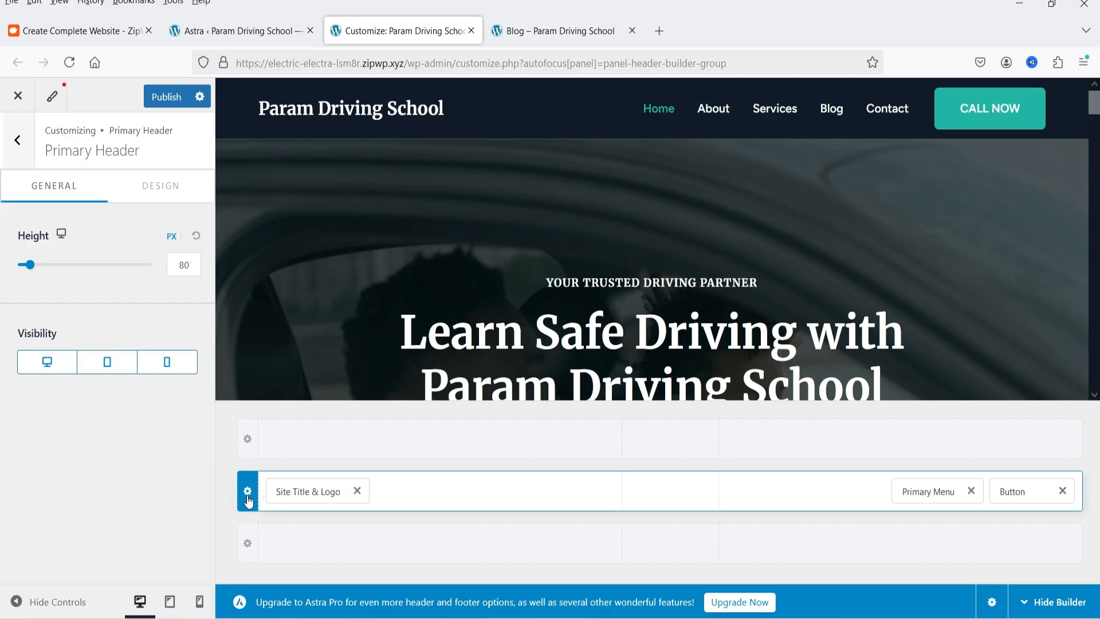
left_click(164, 201)
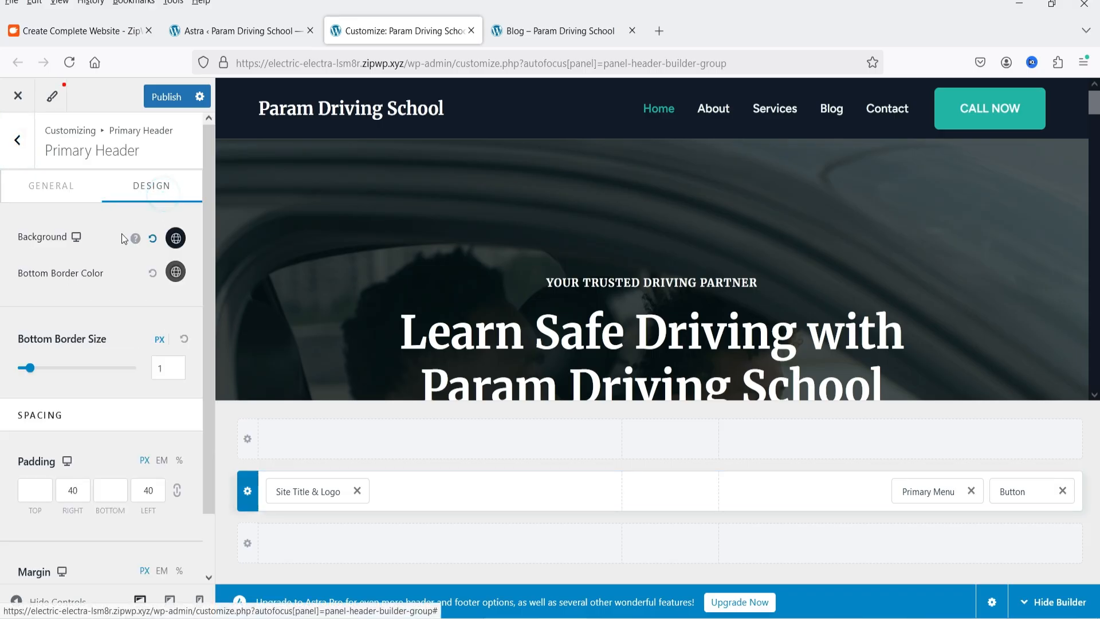
left_click(169, 242)
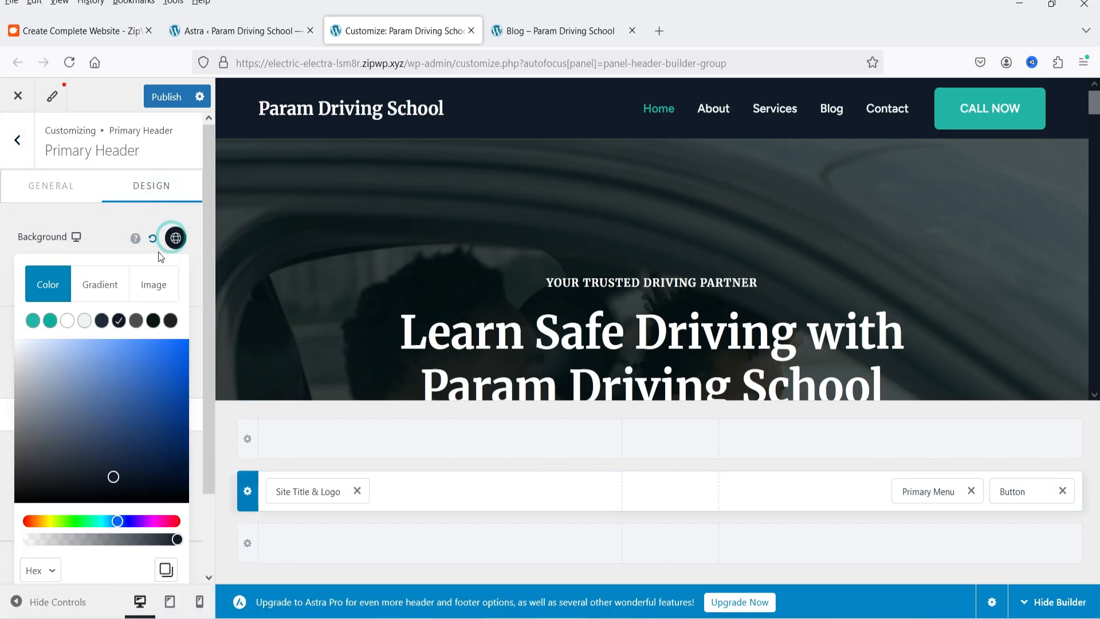
left_click(142, 372)
left_click_drag(149, 389, 162, 433)
left_click(108, 236)
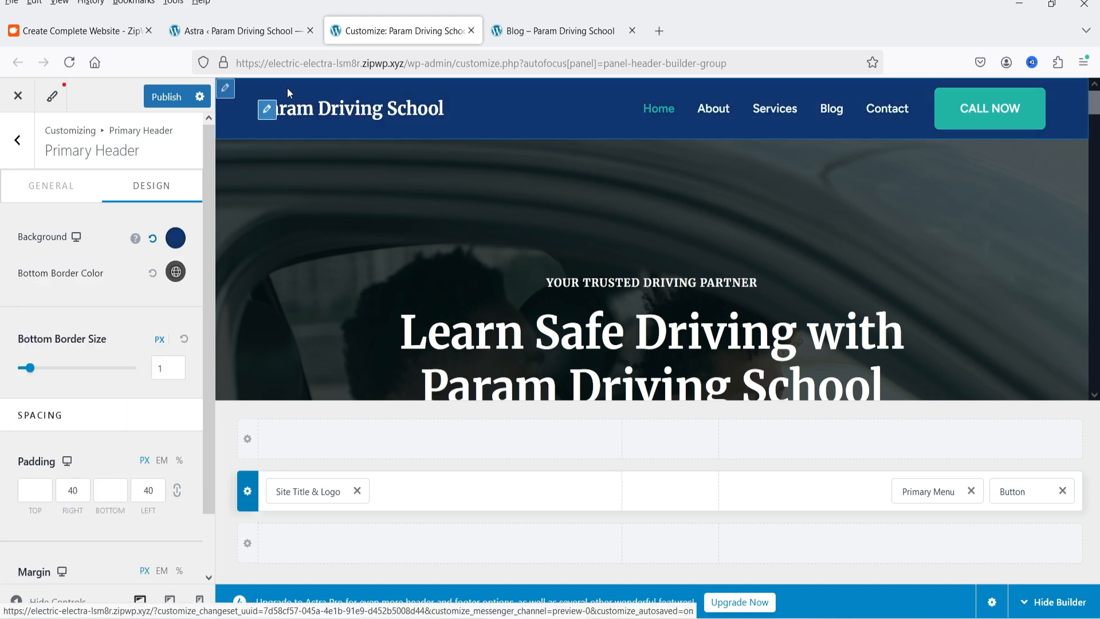
left_click(267, 111)
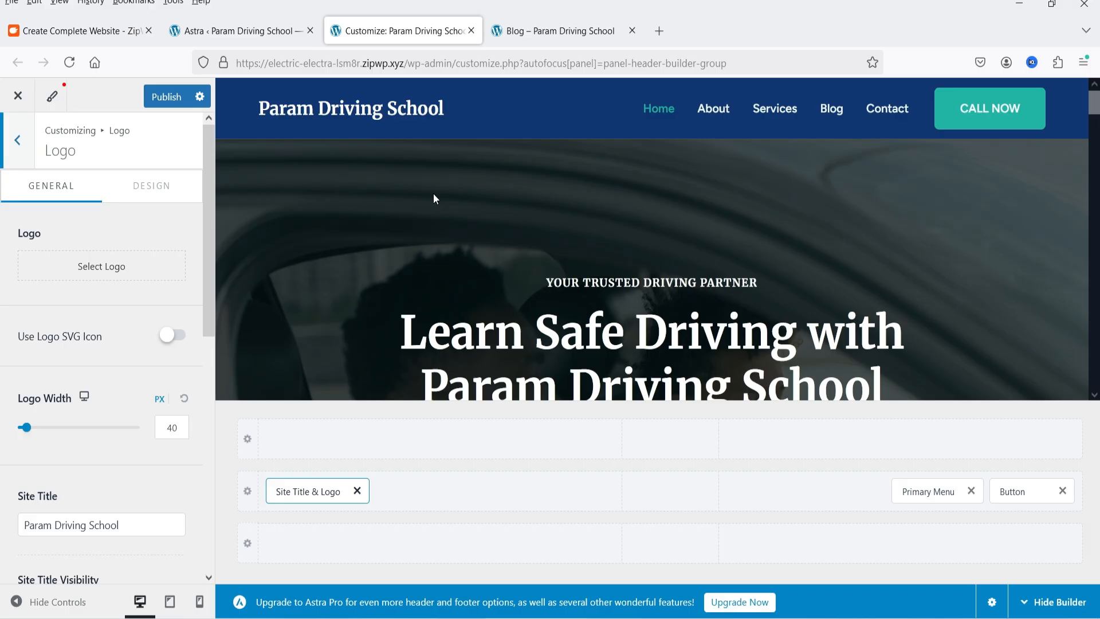
Publish the header changes and reload the live Blog page to check the new header
left_click(167, 97)
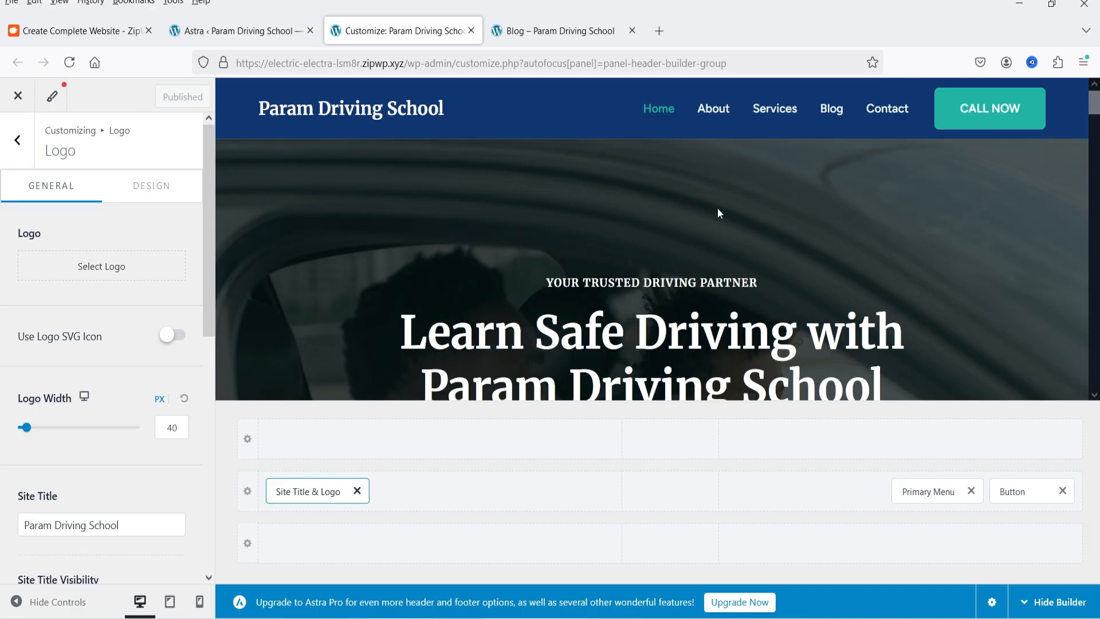
left_click(538, 33)
key("F5")
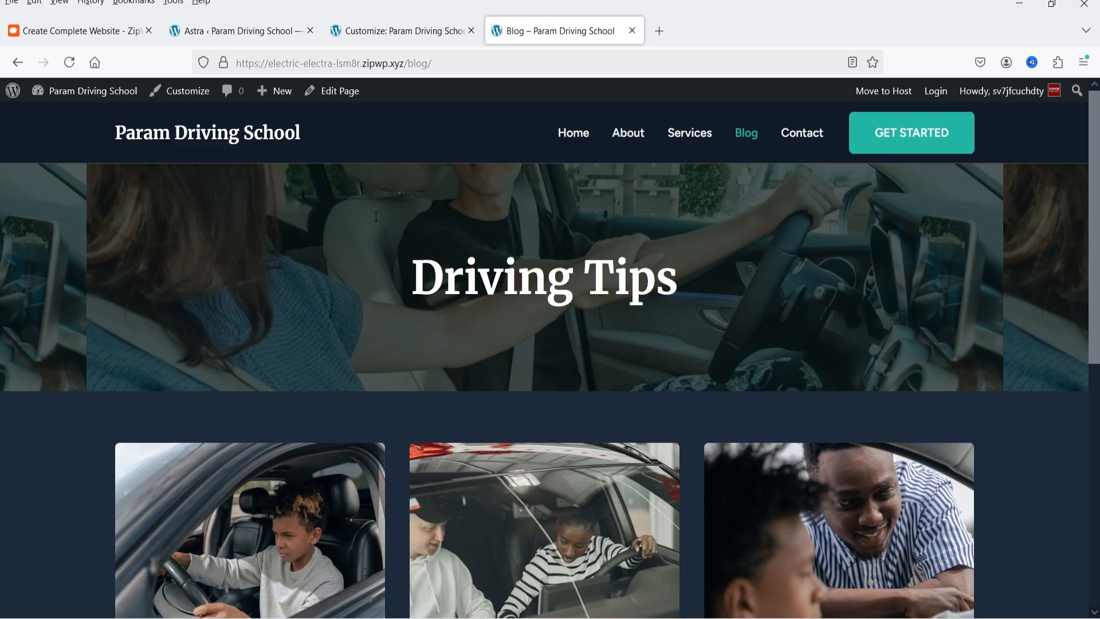
left_click(72, 63)
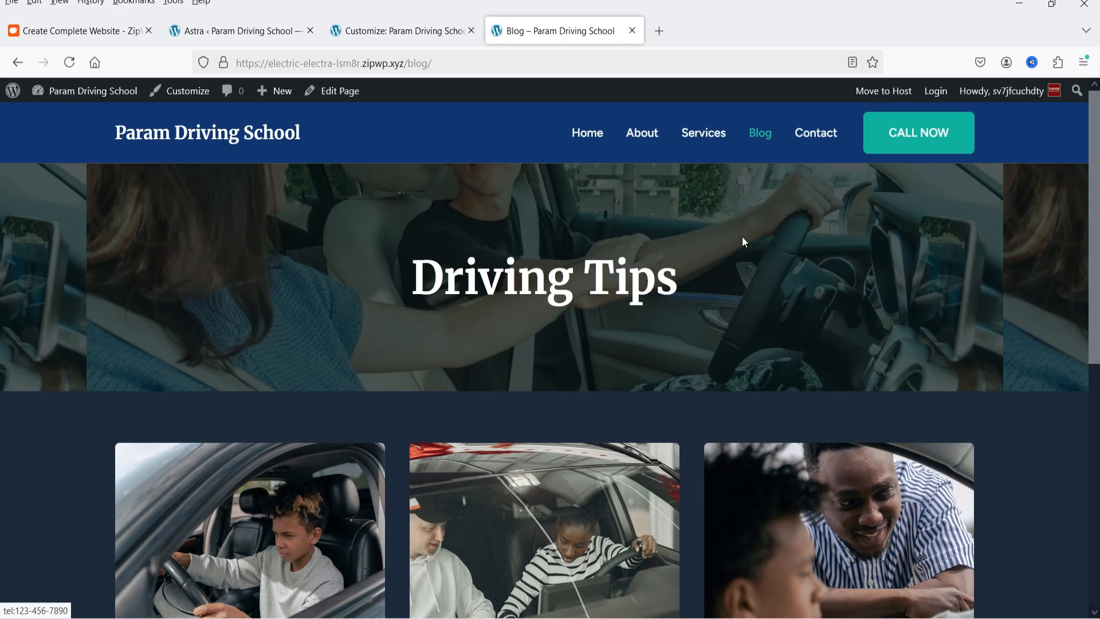
Return to the Customizer, examine the Footer Builder's elements and layout, and go back to the main customization options
left_click(377, 31)
mouse_move(981, 439)
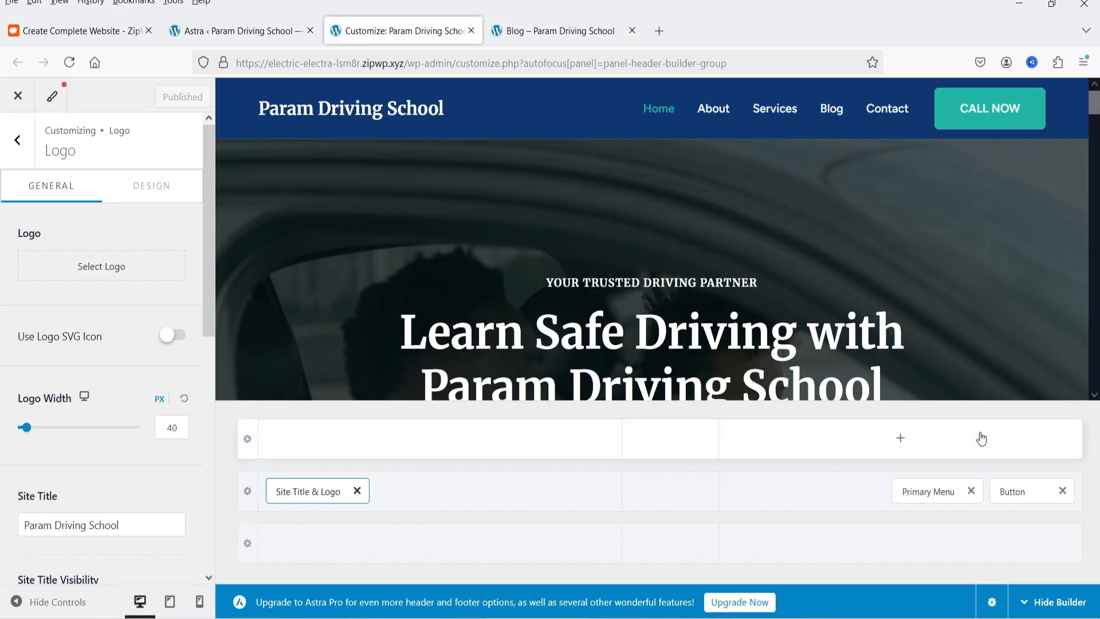
left_click(15, 141)
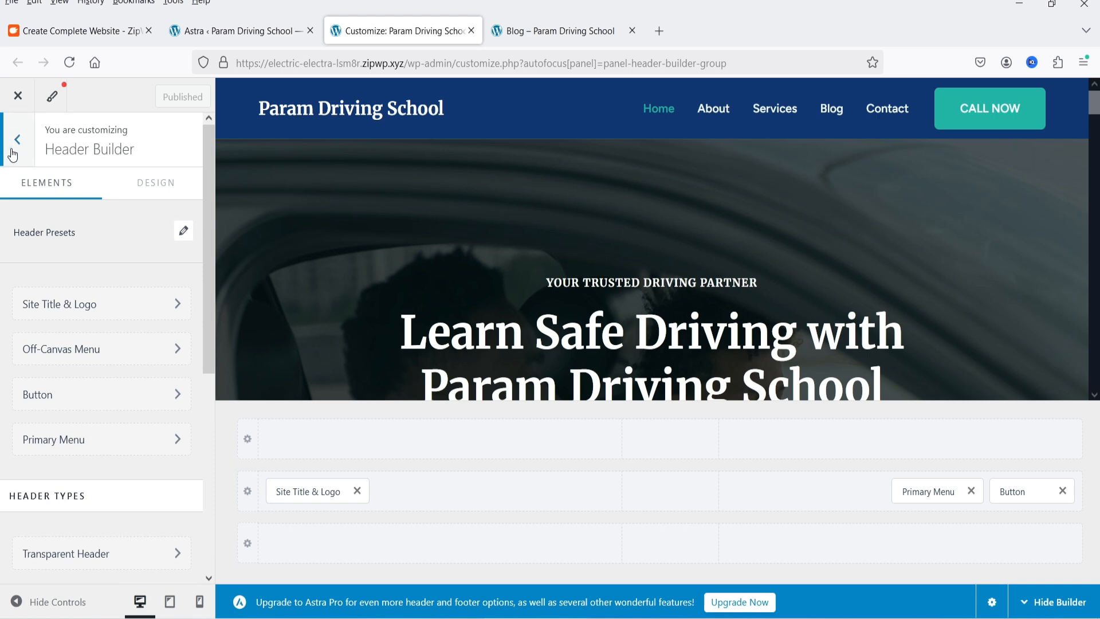
left_click(12, 151)
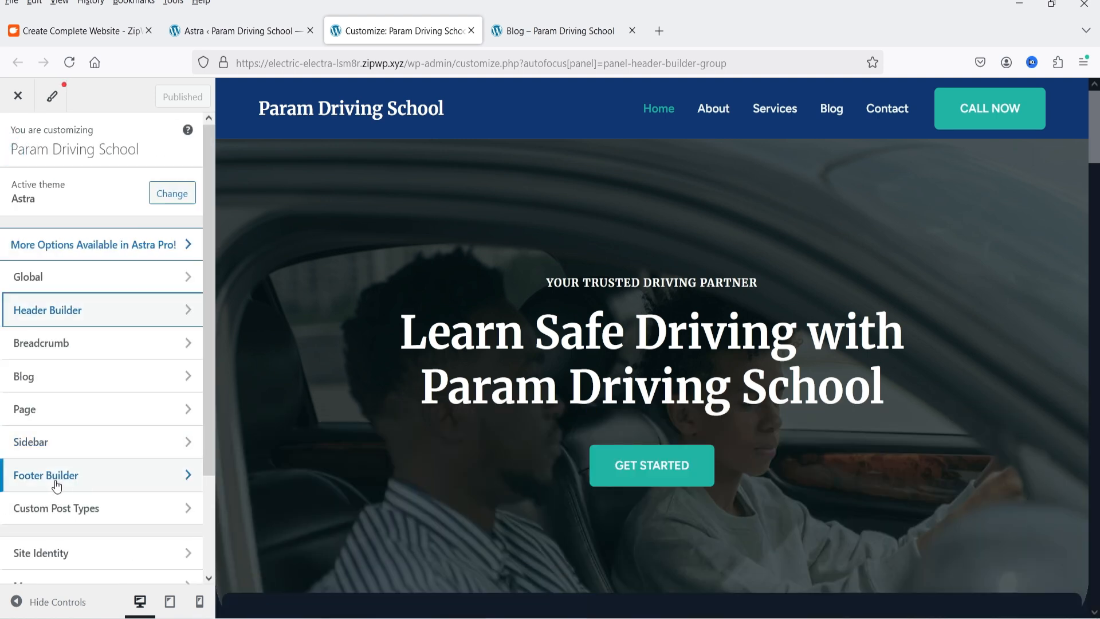
left_click(103, 487)
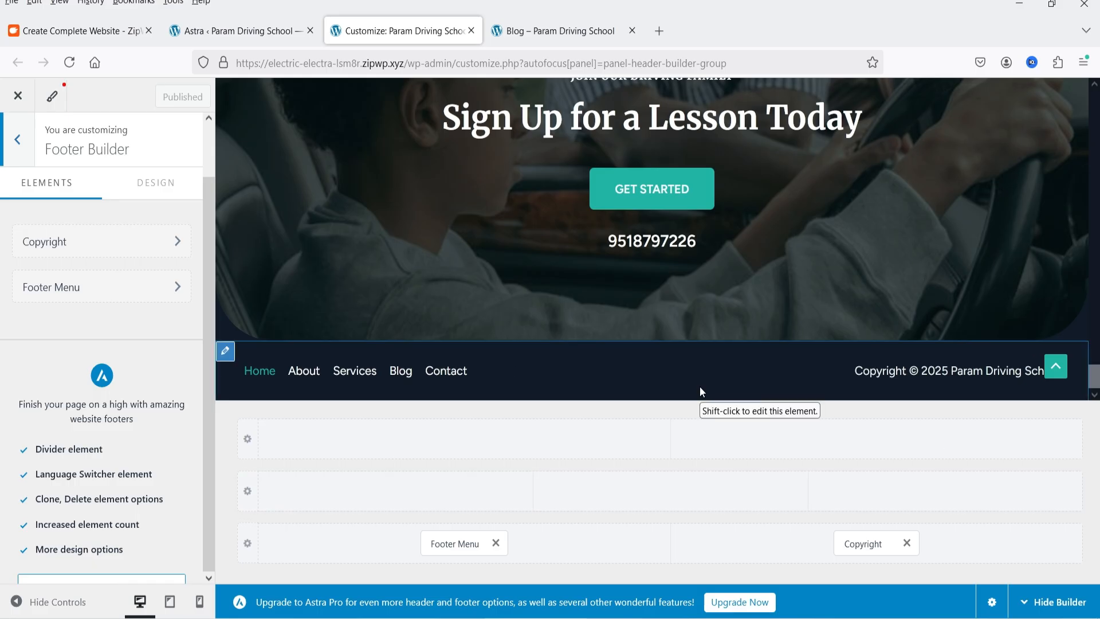
scroll(66, 445, "down", 2)
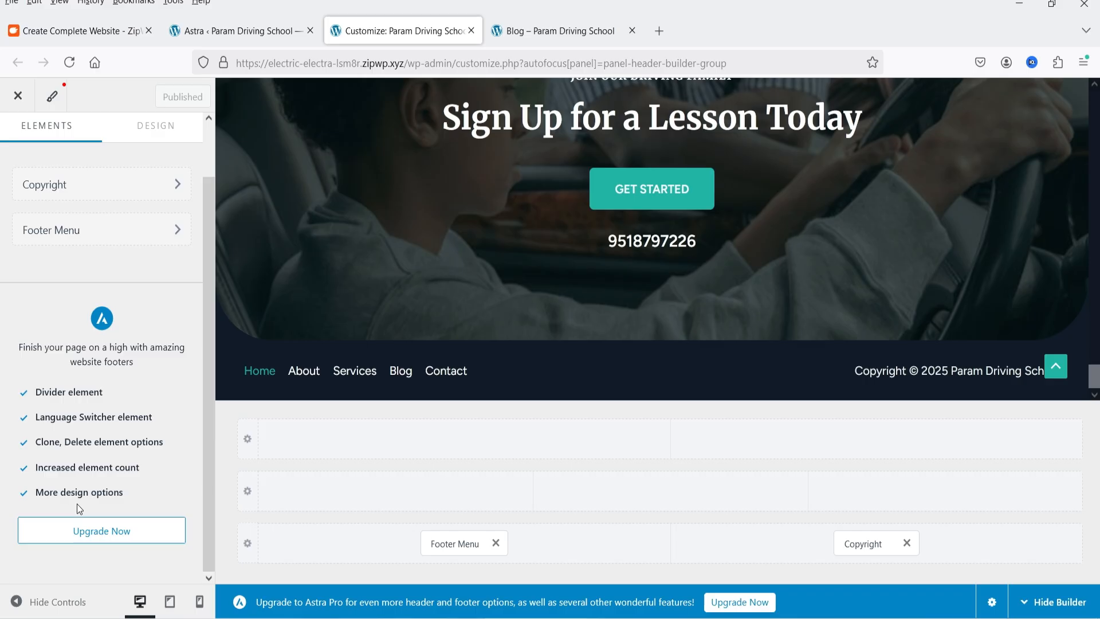
scroll(79, 508, "up", 2)
left_click(8, 137)
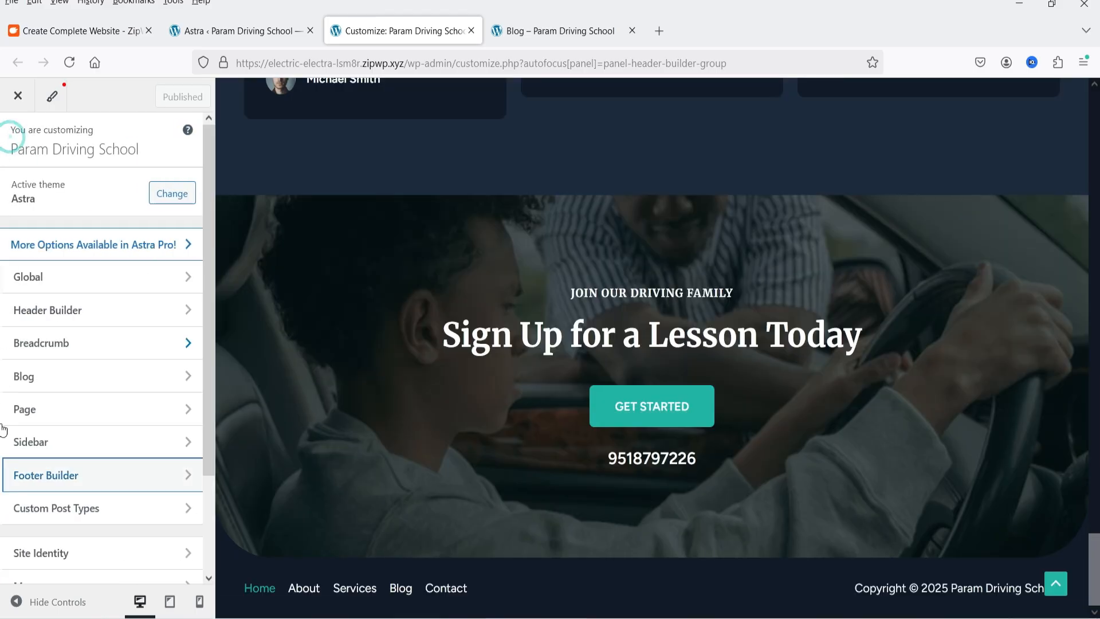
Open the Customizer's Blog / Archive settings and compare them with the post cards on the live Blog page
left_click(49, 377)
left_click(54, 198)
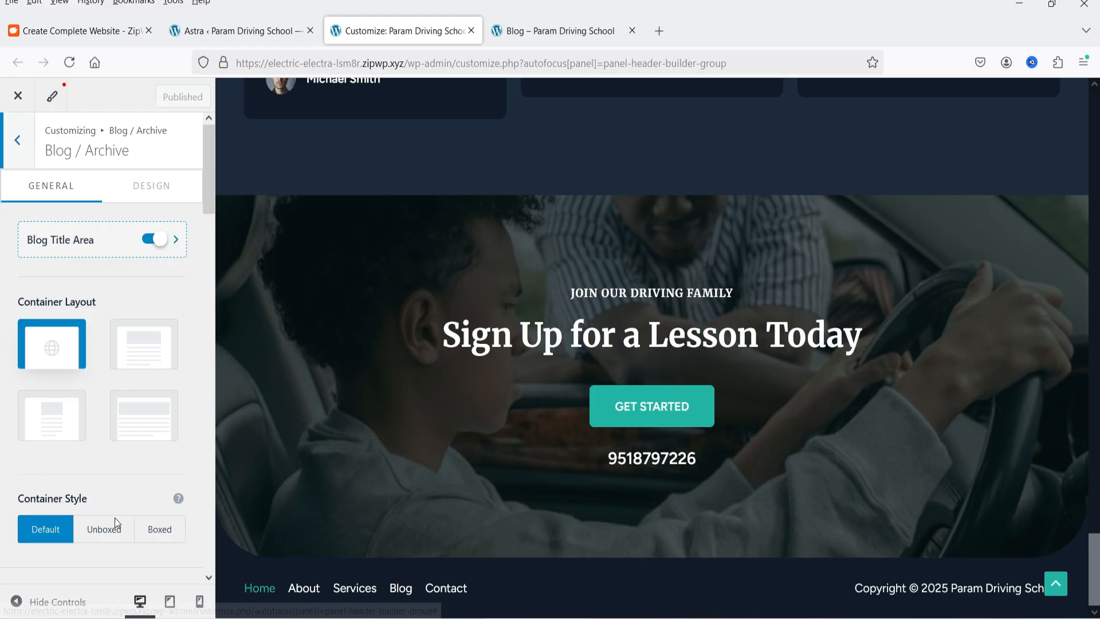
left_click(553, 31)
scroll(596, 328, "down", 5)
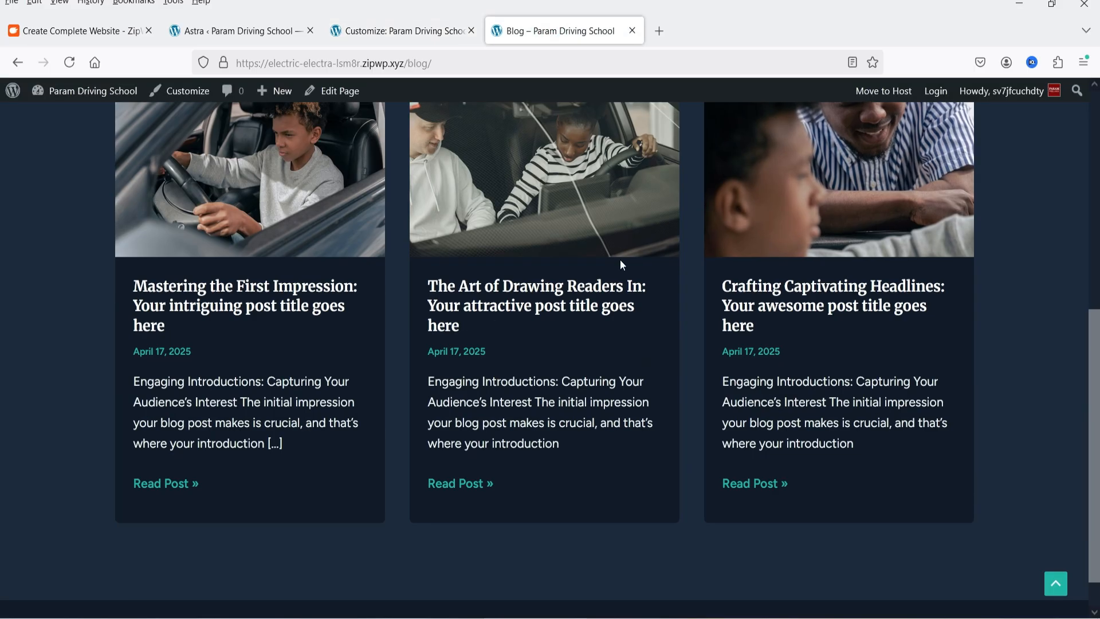
Return to the Customizer and load the Blog page in its preview beside the Blog / Archive settings
left_click(399, 31)
scroll(928, 404, "up", 4)
scroll(928, 404, "up", 10)
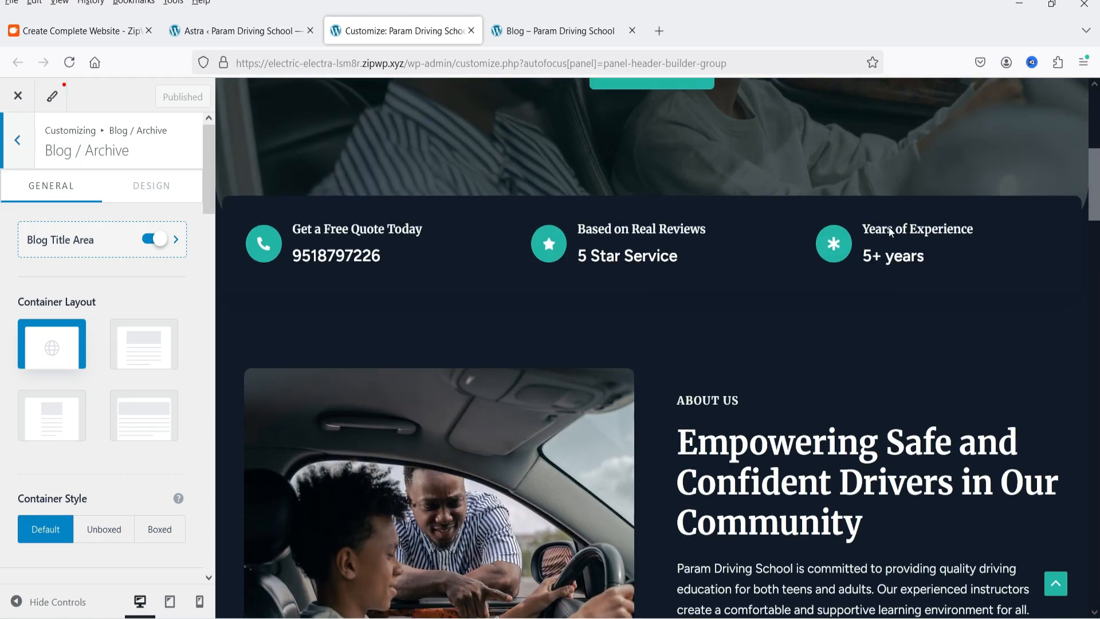
scroll(891, 231, "up", 5)
left_click(831, 109)
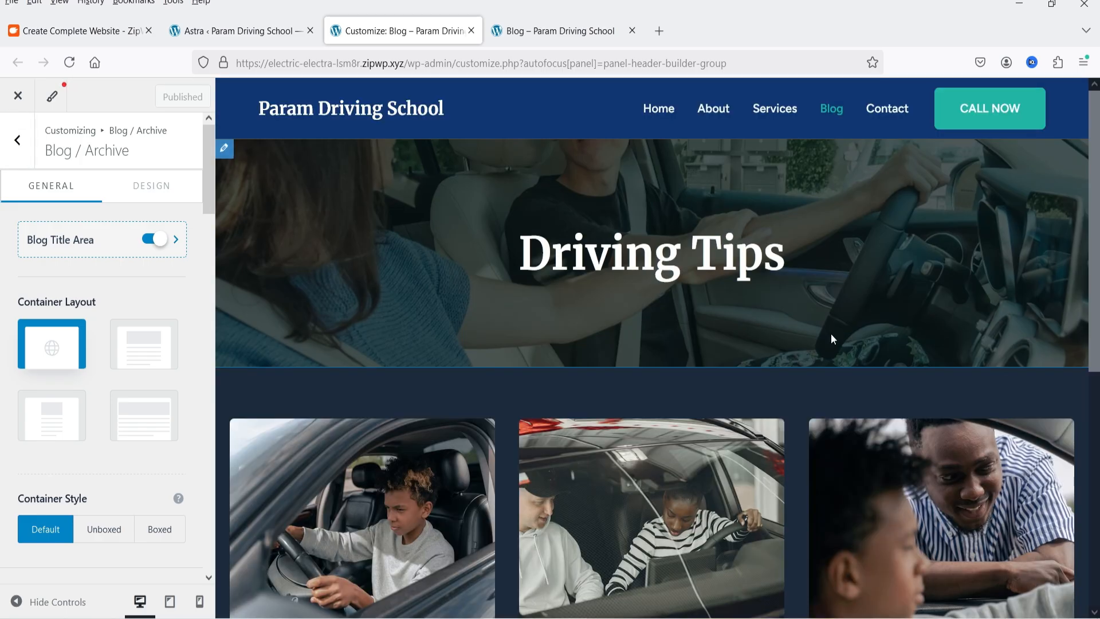
Examine the Blog / Archive general settings, from container and sidebar layout to post elements, and the design settings for border radius and font sizes
scroll(766, 324, "down", 5)
scroll(120, 299, "down", 5)
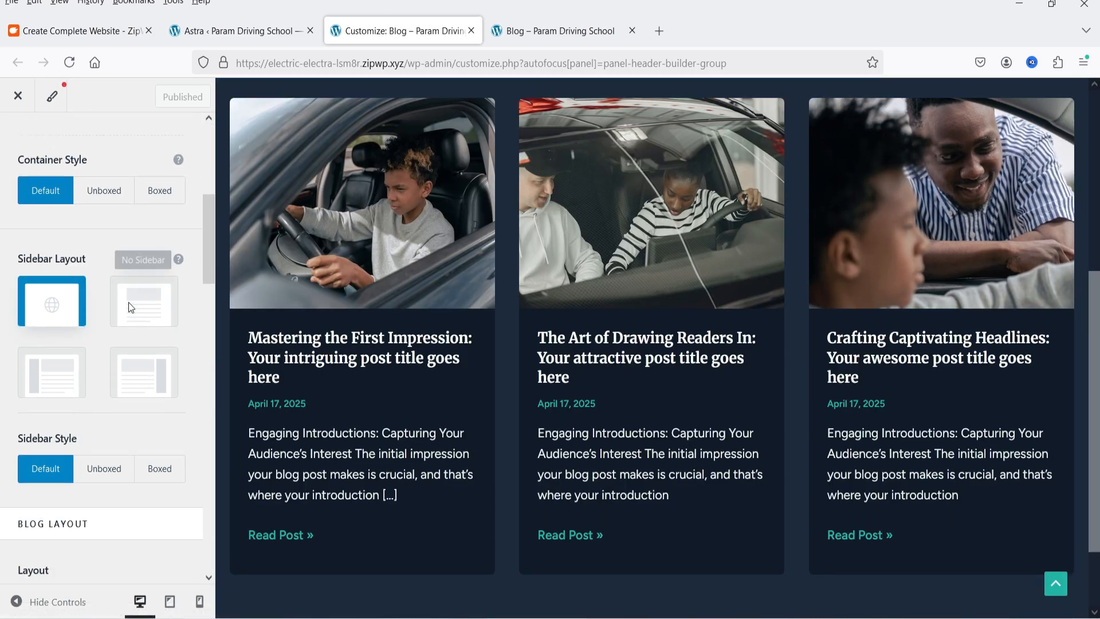
scroll(128, 301, "down", 8)
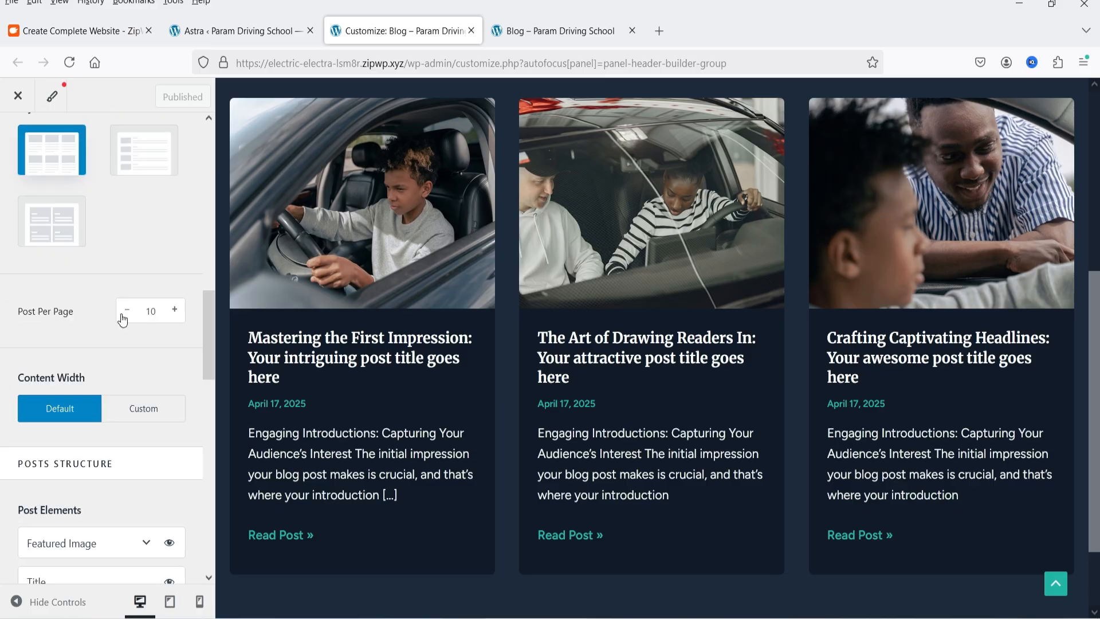
scroll(38, 424, "up", 5)
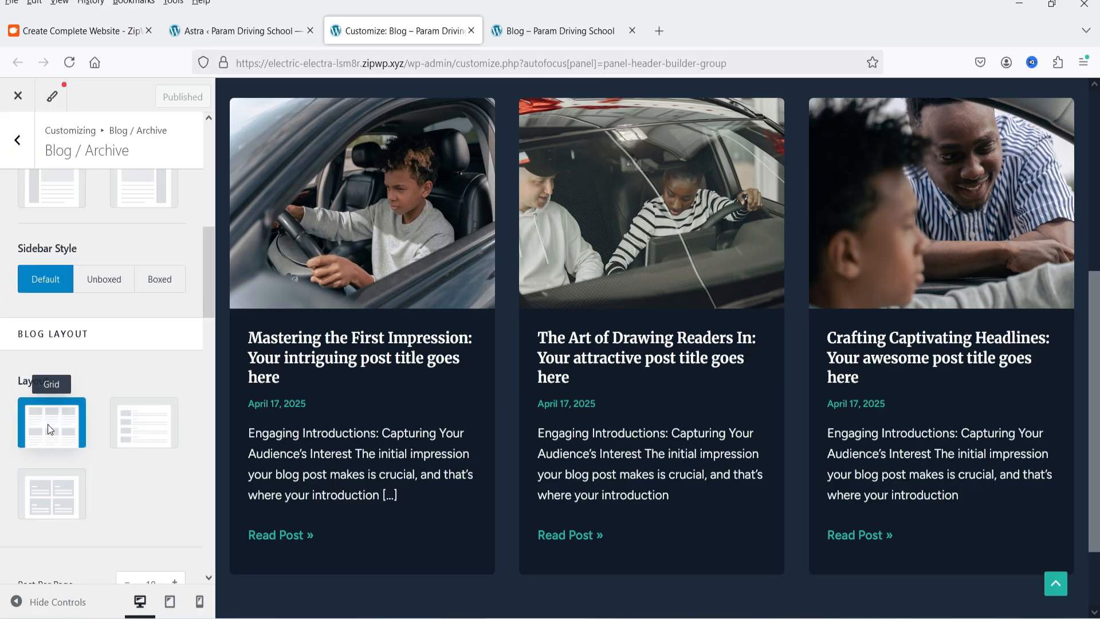
scroll(105, 352, "down", 8)
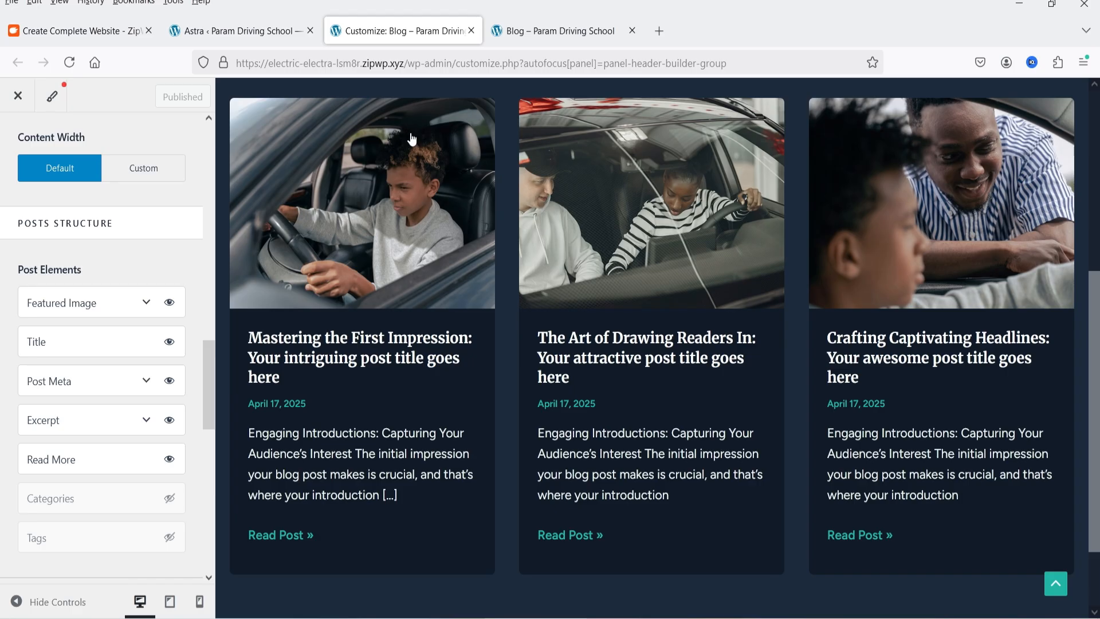
scroll(86, 367, "down", 10)
scroll(68, 368, "up", 5)
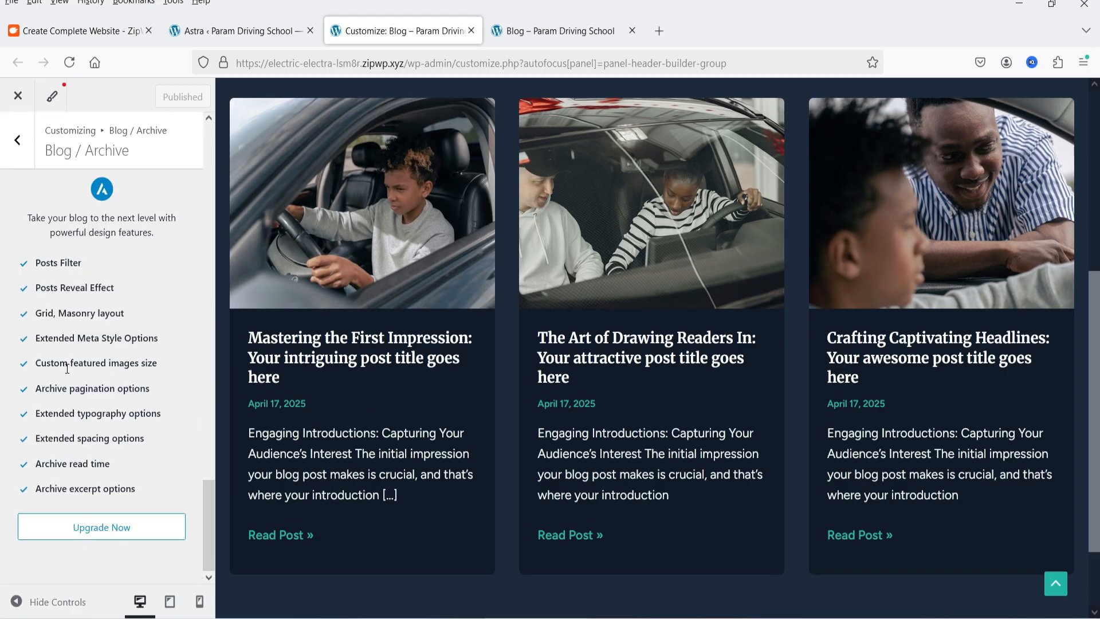
scroll(67, 368, "up", 15)
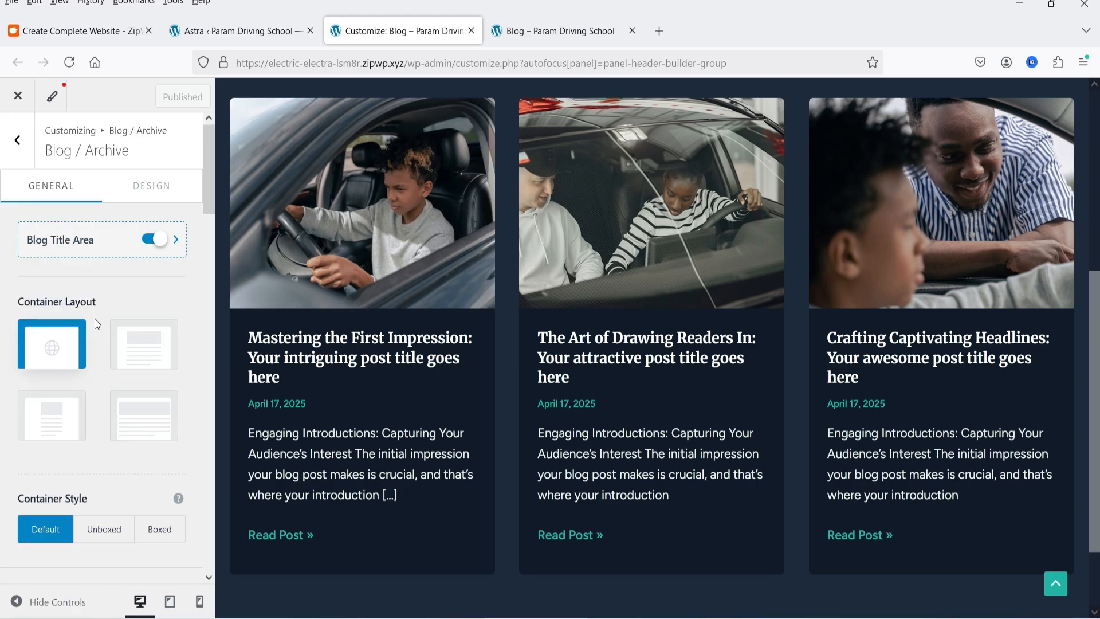
scroll(136, 199, "up", 2)
left_click(152, 185)
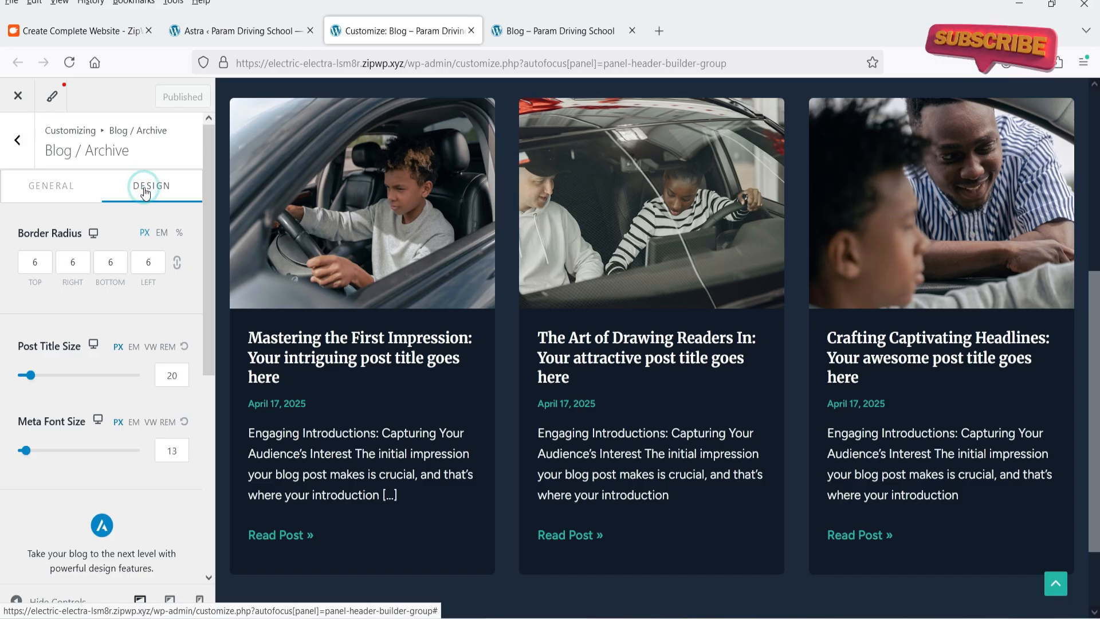
scroll(133, 383, "down", 3)
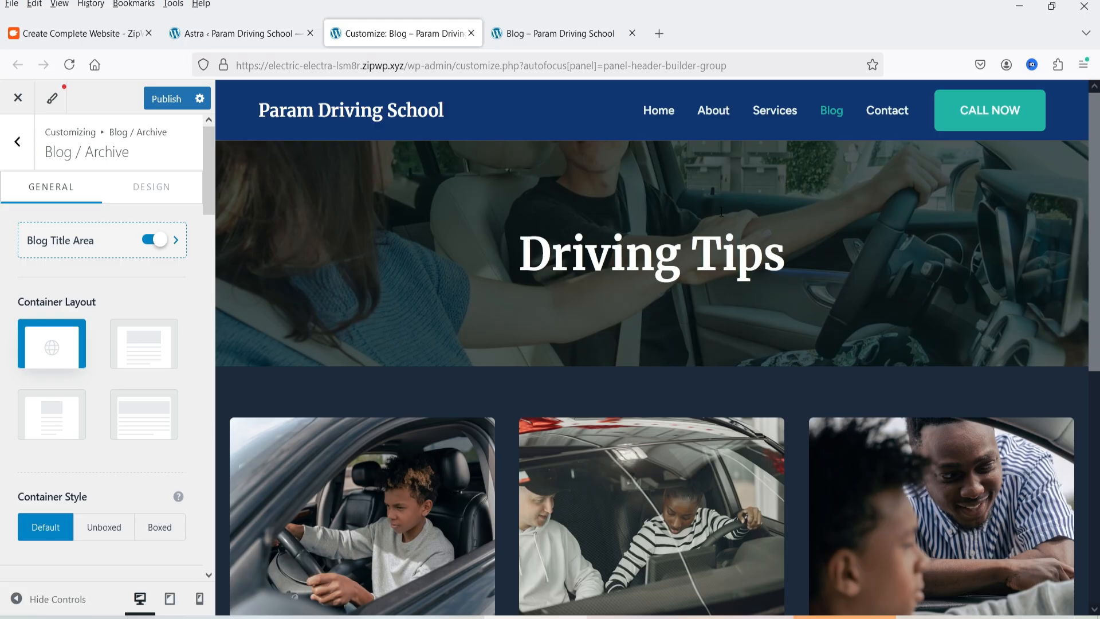
Go back to the Blog options and review the "Mastering the First Impression" post on the live site
left_click(23, 143)
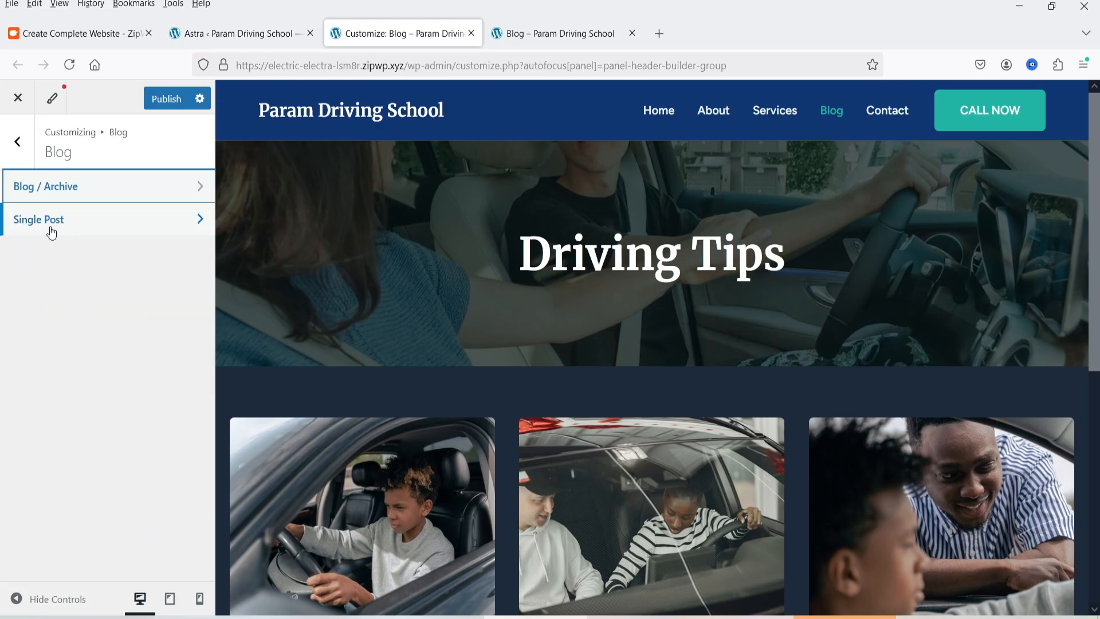
left_click(553, 33)
left_click(265, 309)
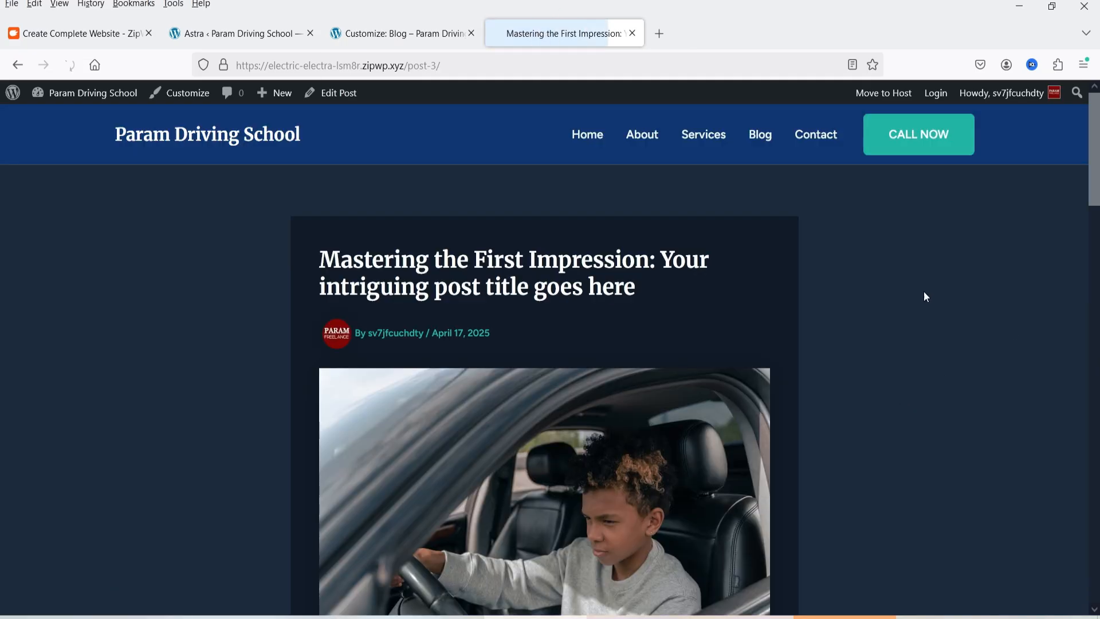
scroll(895, 342, "down", 15)
scroll(882, 325, "up", 11)
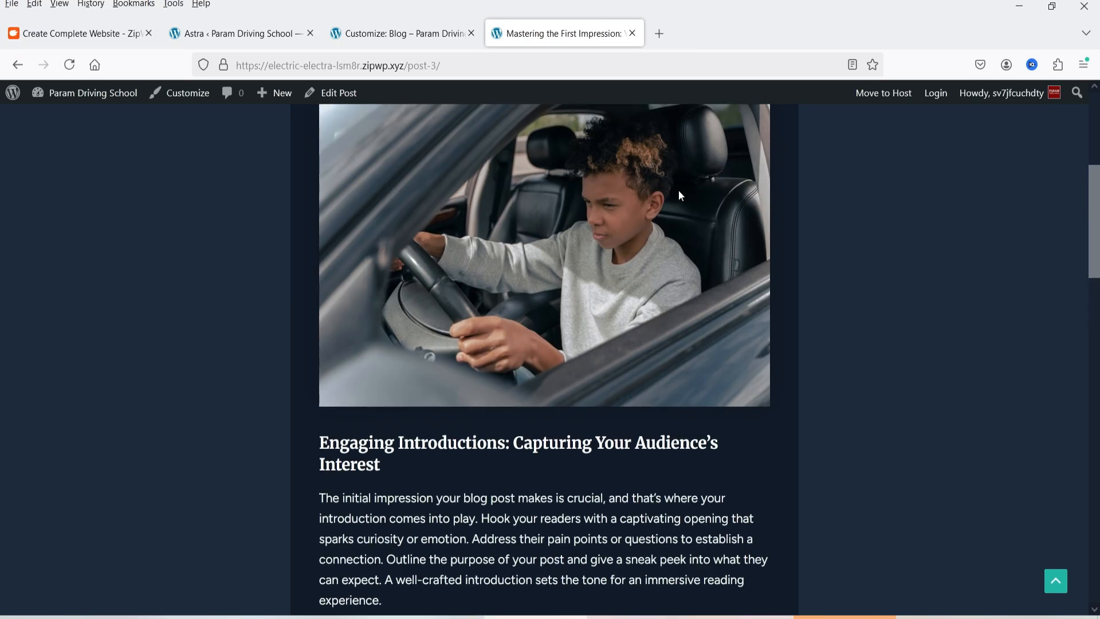
Load the "Mastering the First Impression" post in the Customizer preview and open the Single Post settings
key("ctrl+shift+Tab")
left_click(375, 359)
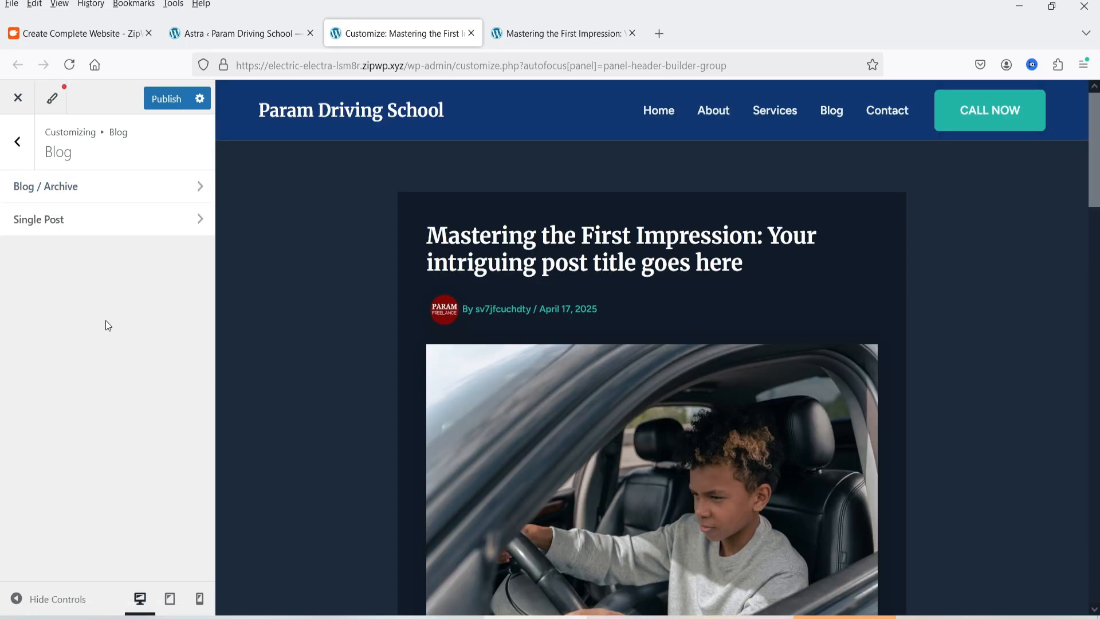
left_click(60, 229)
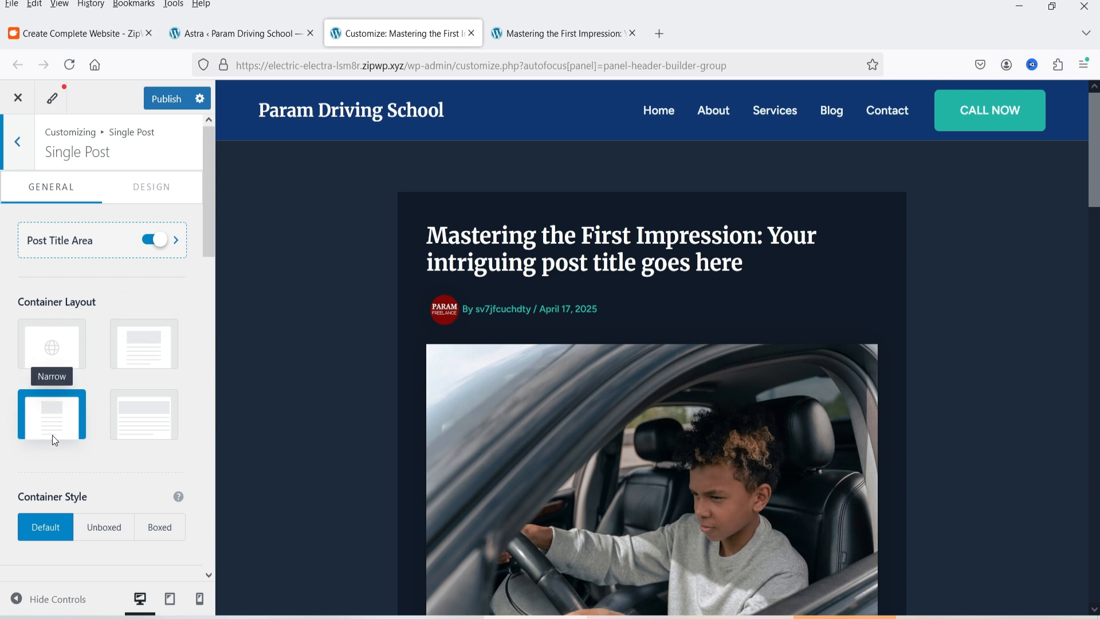
Try the Normal container layout for single posts, then set it to Full Width
scroll(137, 344, "down", 2)
left_click(154, 259)
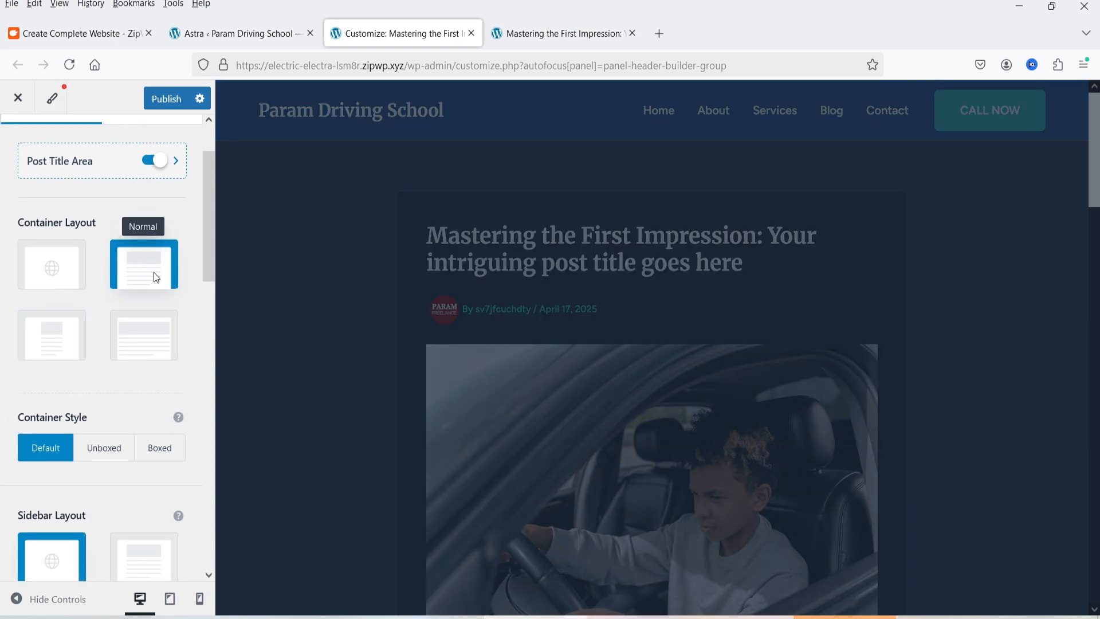
scroll(757, 369, "down", 6)
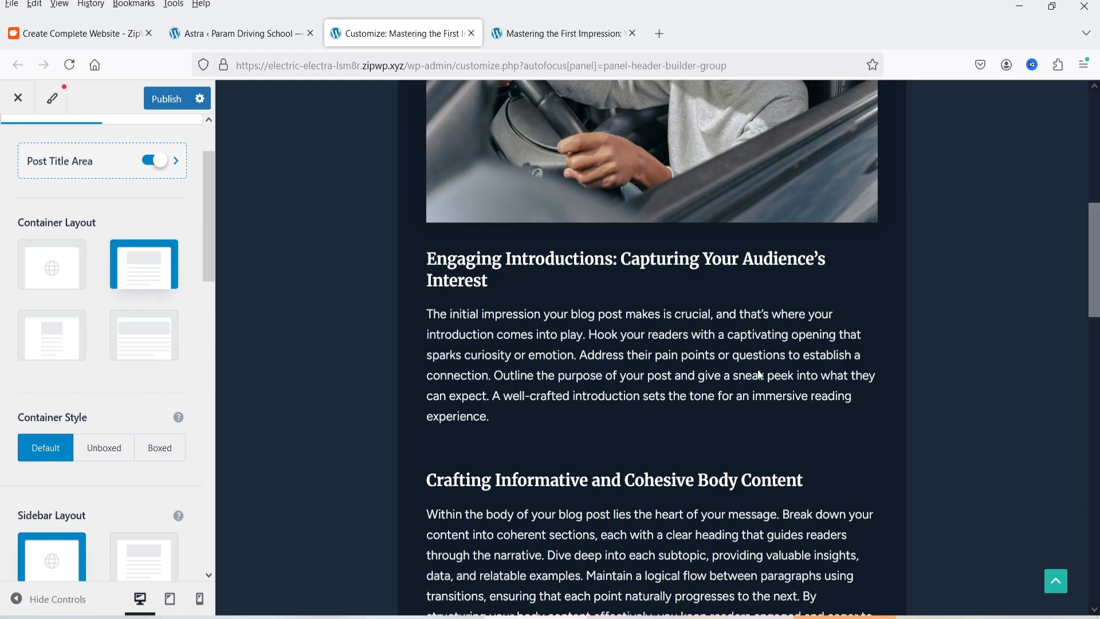
left_click(143, 335)
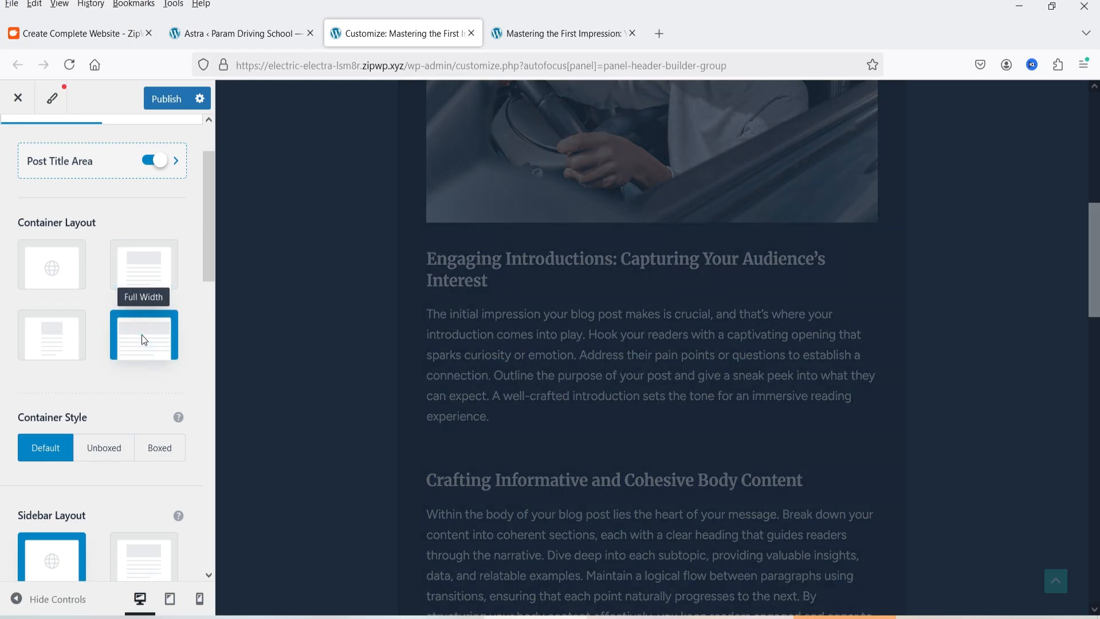
Switch the single post's content width to Custom and set it to 1212 px
scroll(114, 339, "down", 7)
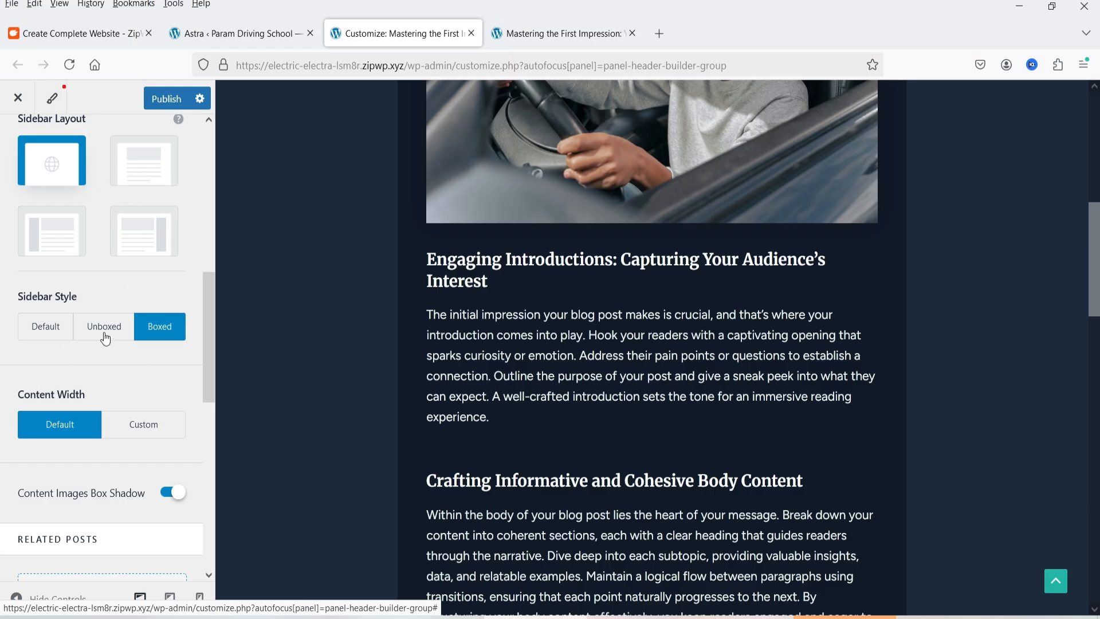
scroll(106, 340, "down", 3)
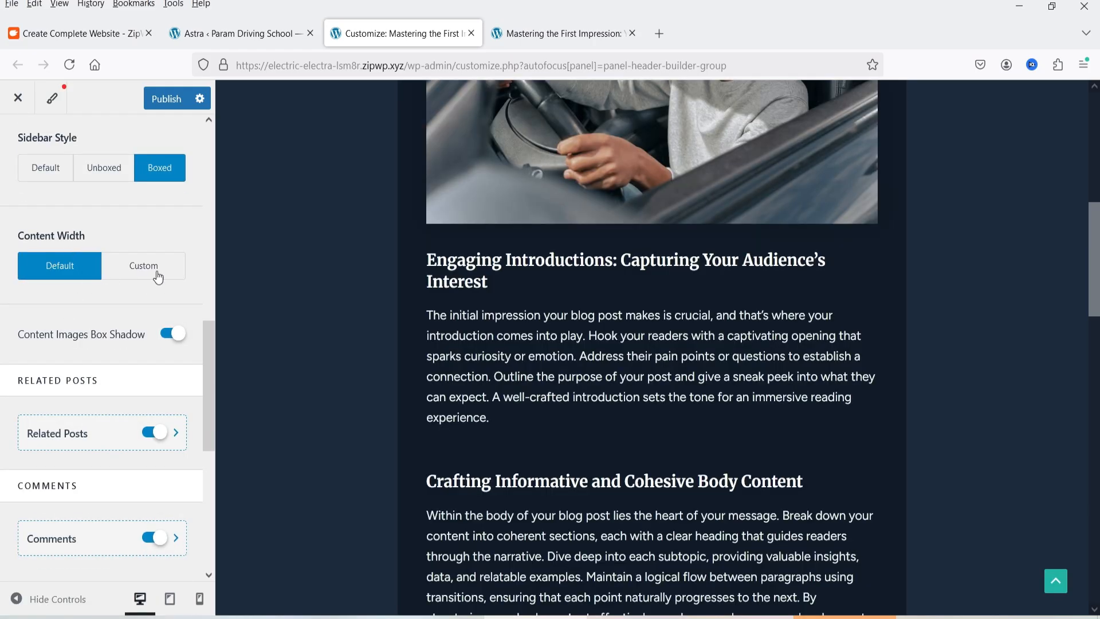
left_click(158, 275)
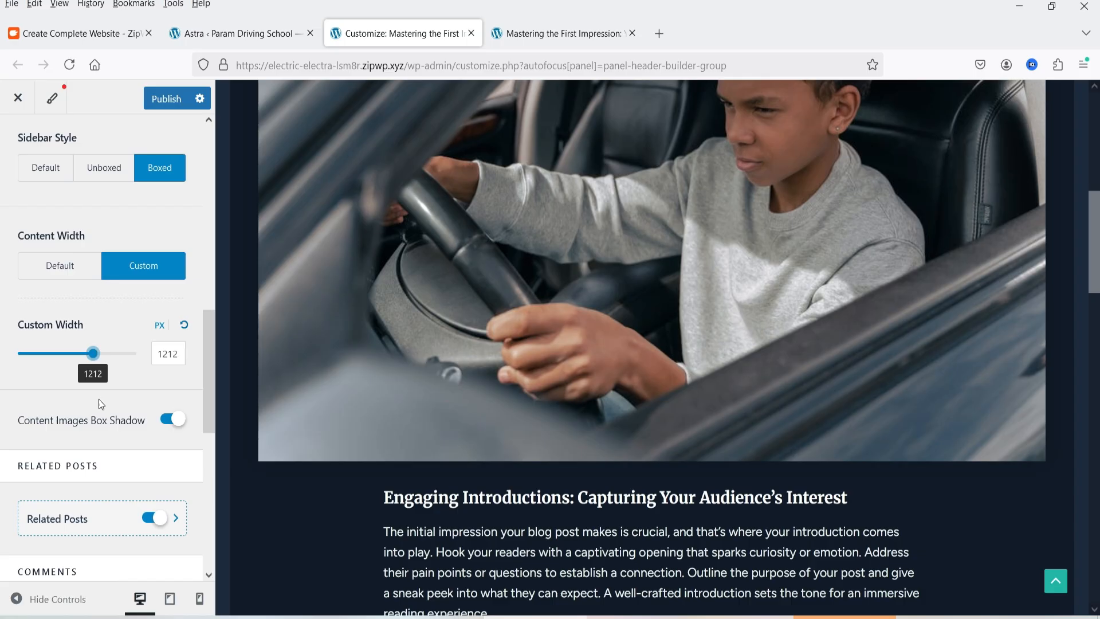
scroll(98, 402, "down", 5)
scroll(96, 404, "up", 6)
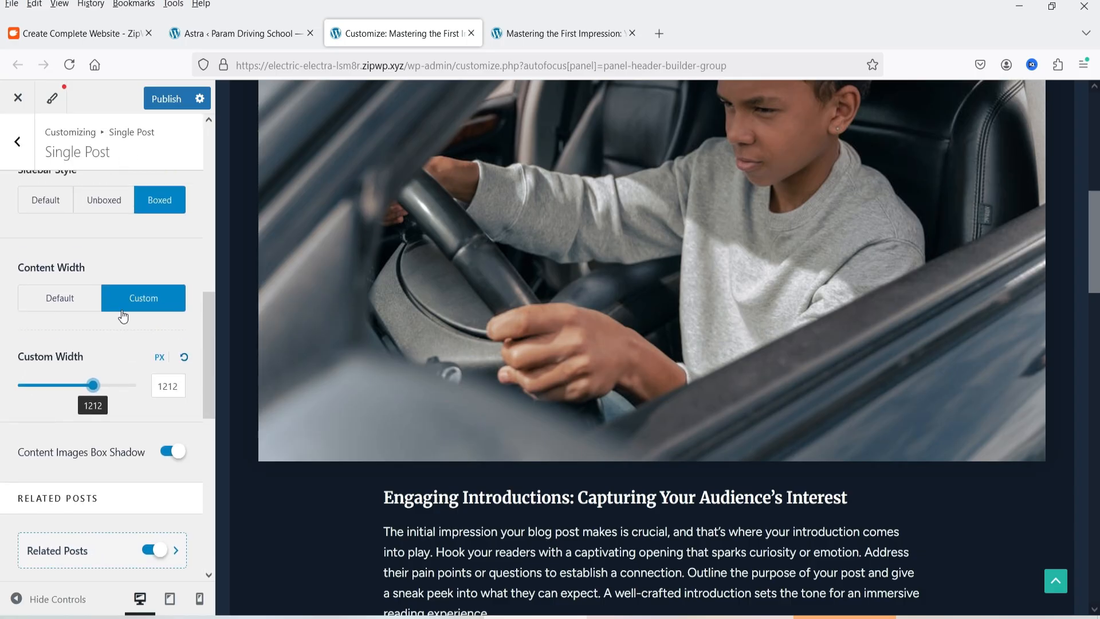
Publish the single post changes, reload the live post to check them, and return to the Customizer's main options
scroll(123, 314, "up", 8)
left_click(165, 101)
left_click(545, 34)
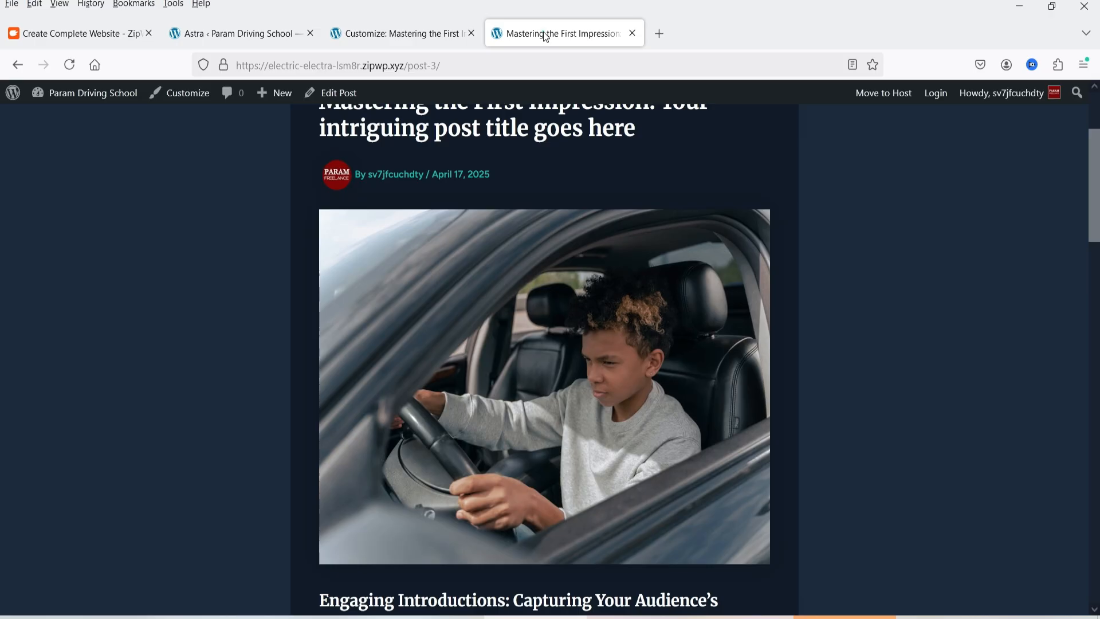
left_click(70, 64)
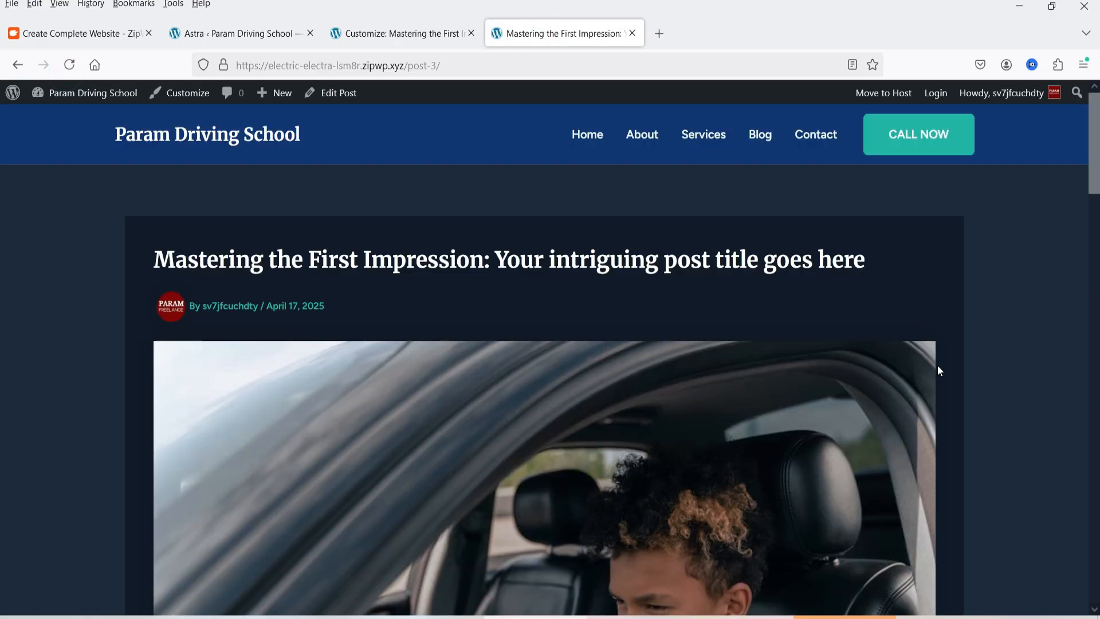
key("ctrl+Page_Up")
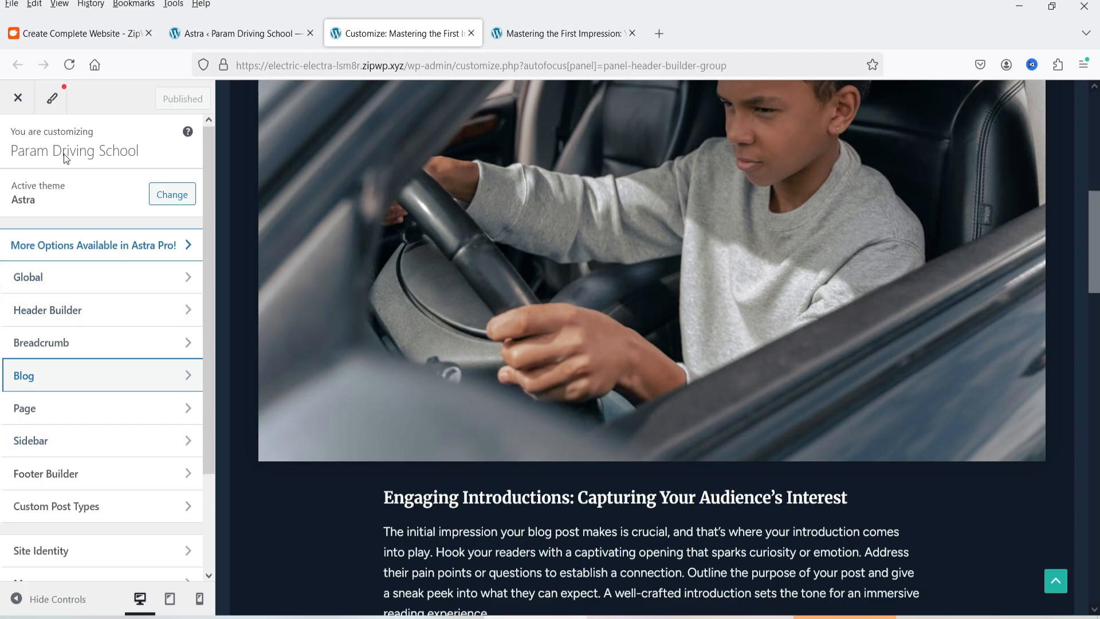
Open the live Home page for editing with Elementor and close the notification and the Structure panel
left_click(535, 29)
left_click(591, 138)
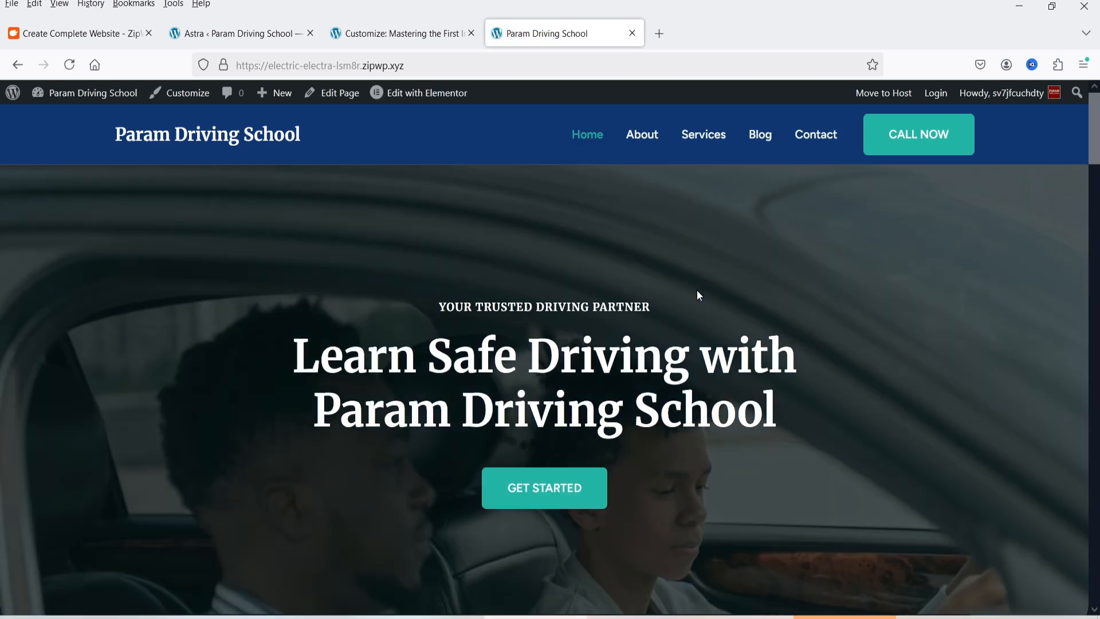
mouse_move(399, 98)
left_click(399, 98)
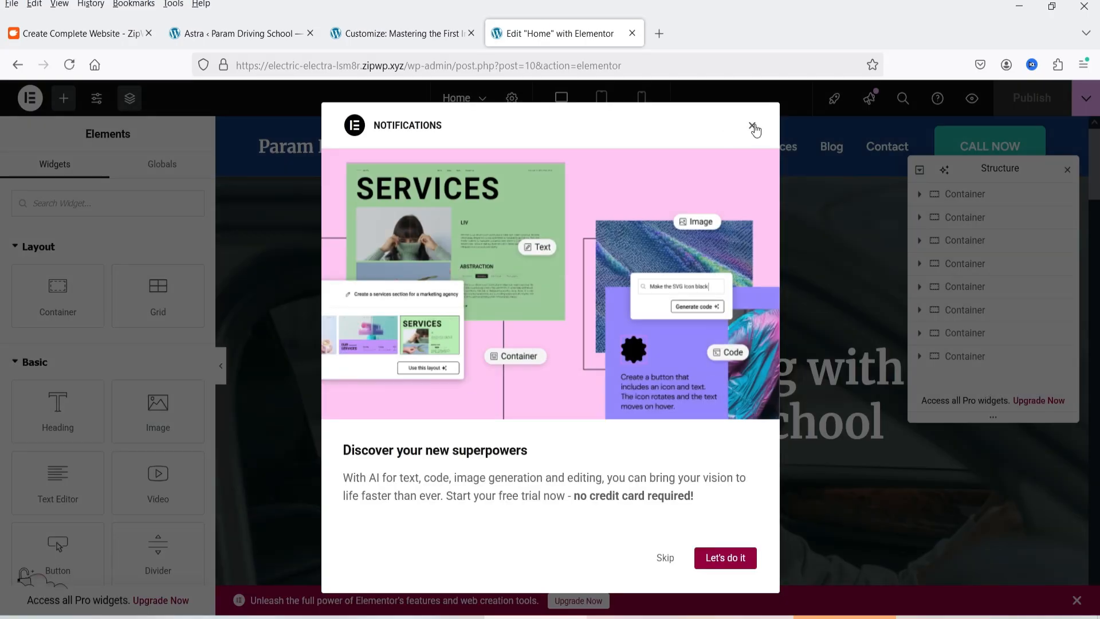
left_click(752, 125)
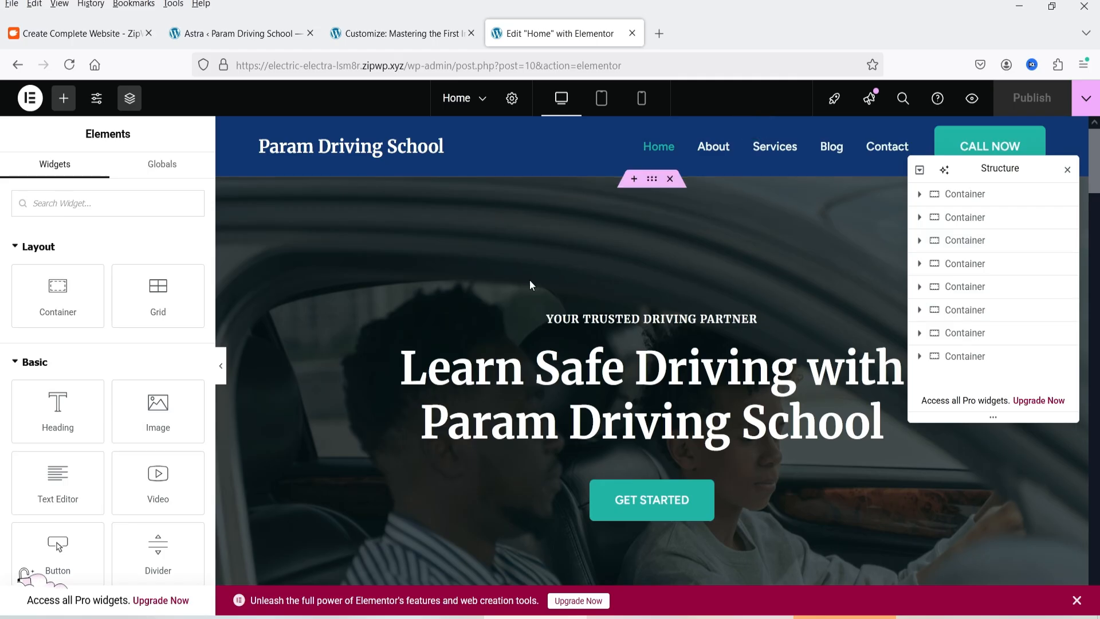
left_click(1067, 170)
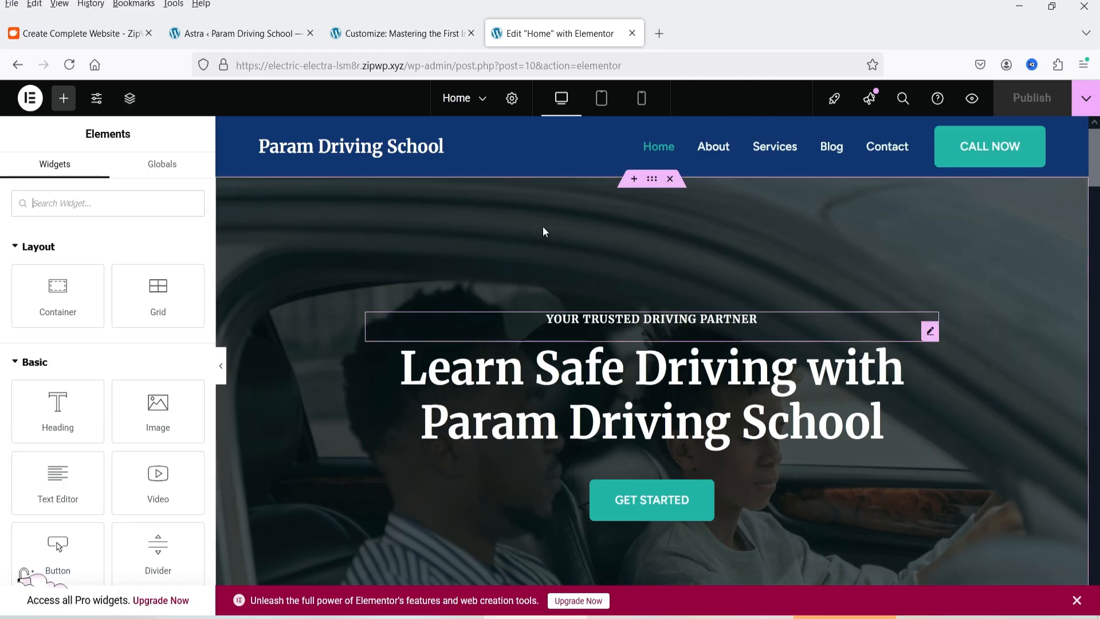
Select the Home page's hero container and open its background style settings
left_click(655, 183)
left_click(99, 170)
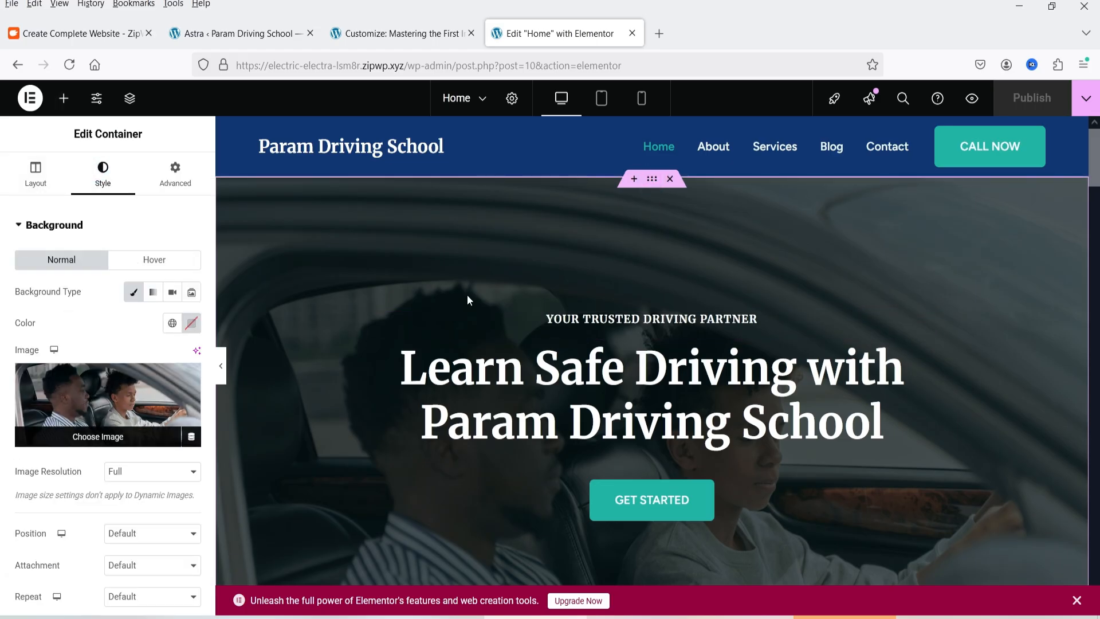
scroll(917, 268, "down", 3)
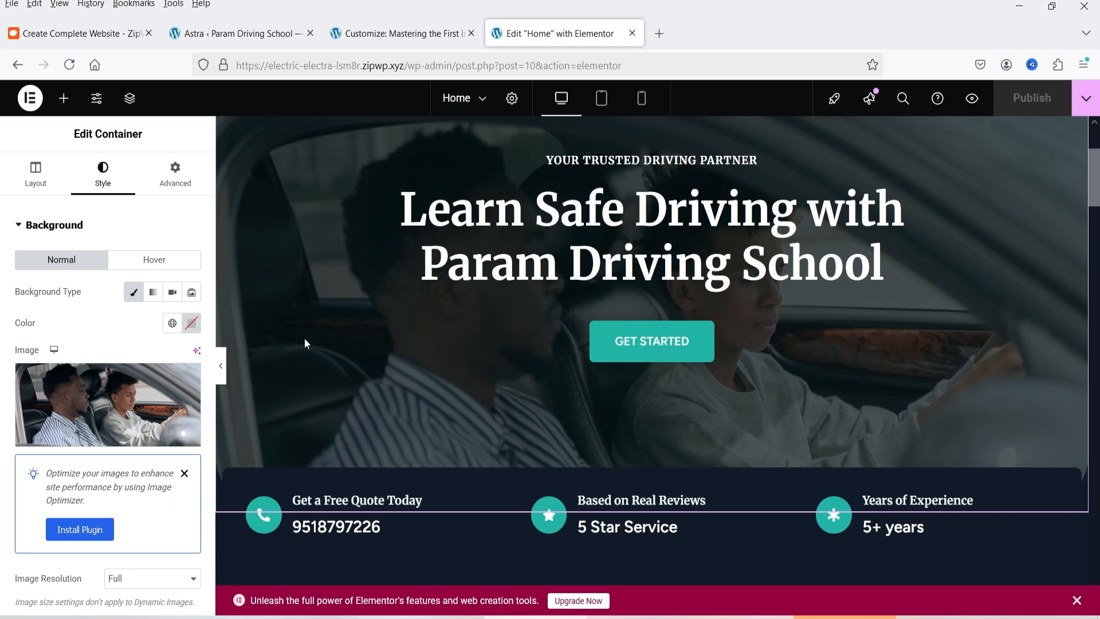
Look at the Media Library and file upload options for the hero background image, then close them without choosing another image
mouse_move(71, 394)
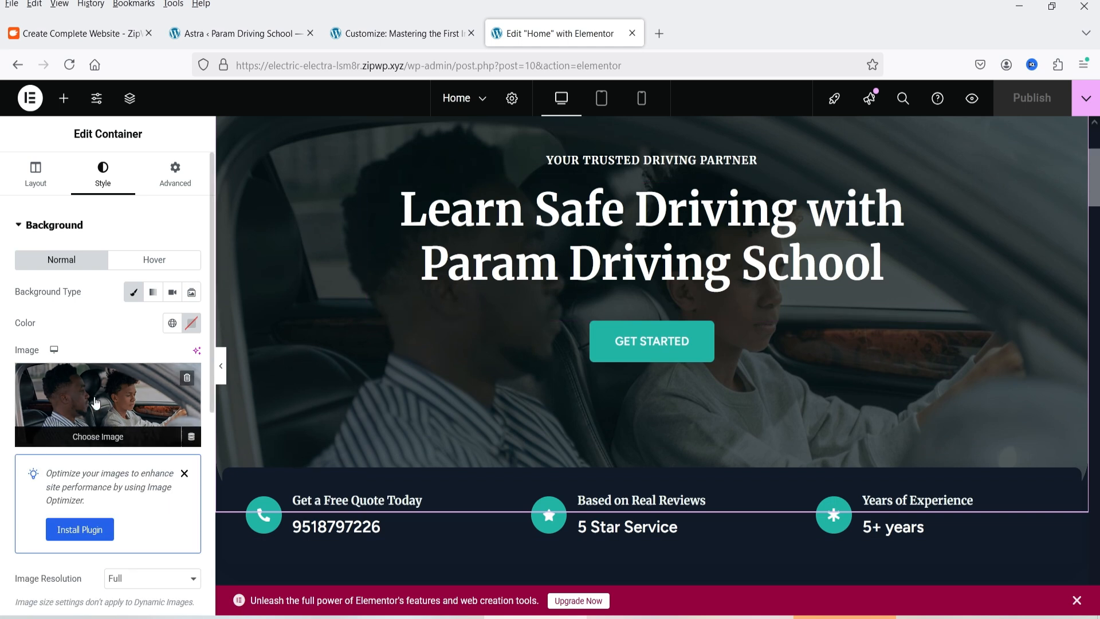
left_click(128, 403)
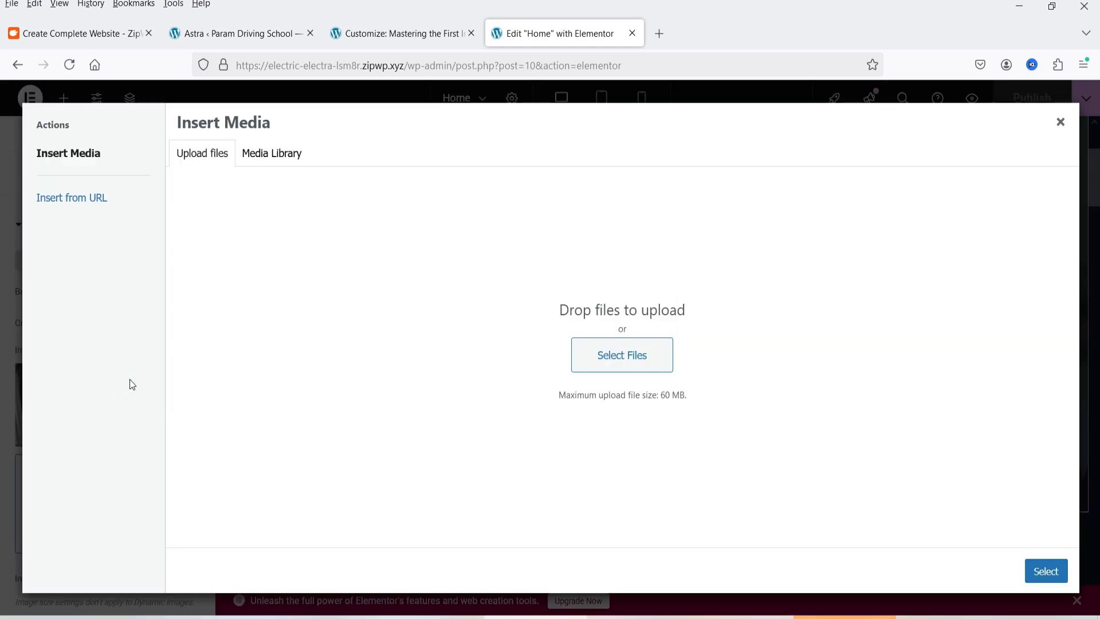
left_click(274, 155)
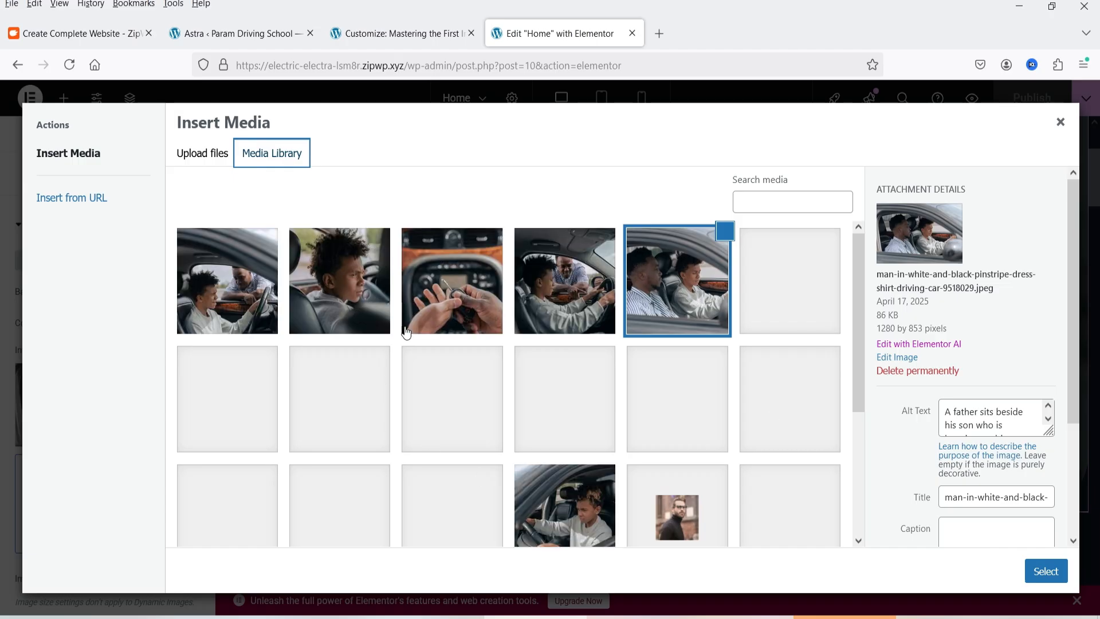
left_click(195, 159)
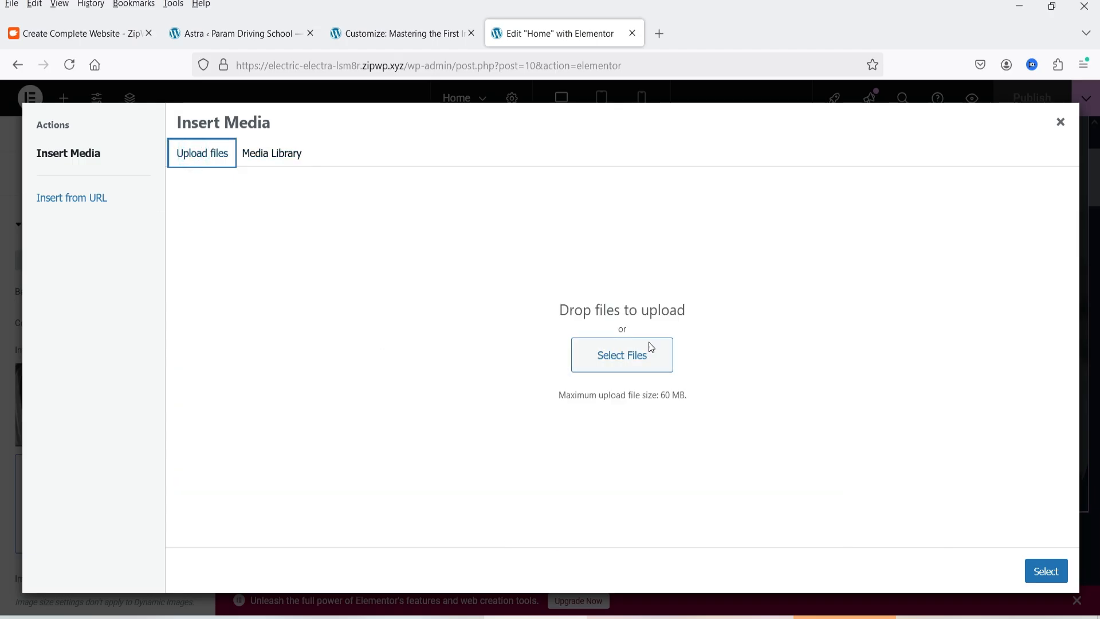
left_click(1061, 122)
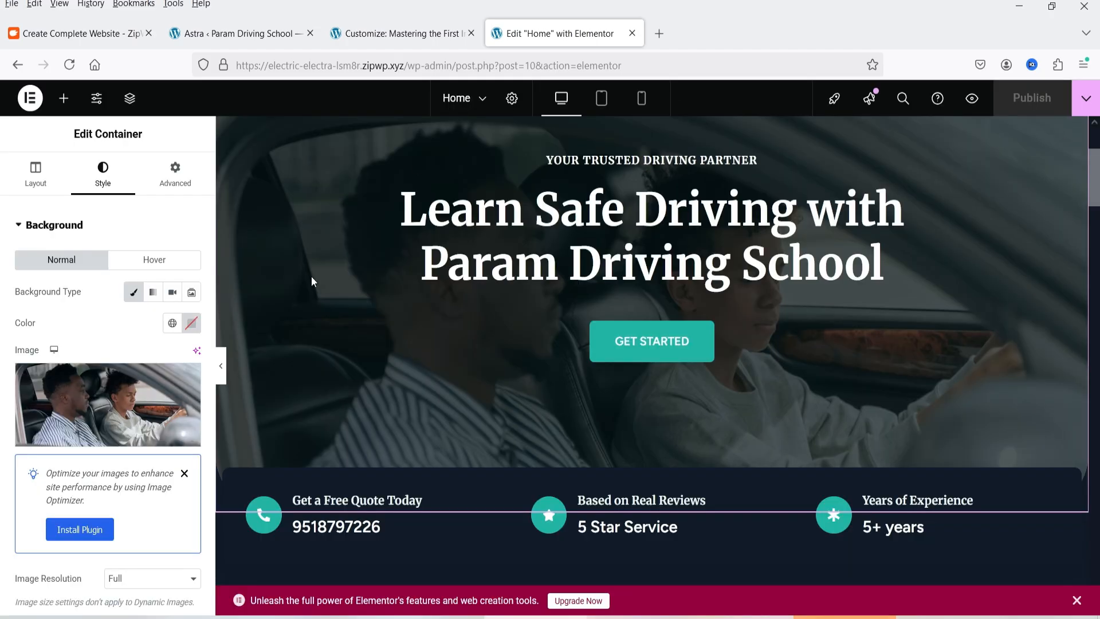
Examine the content settings of the hero's main heading, the small heading above it and the Get Started button
scroll(579, 308, "up", 1)
scroll(578, 308, "up", 2)
left_click(559, 412)
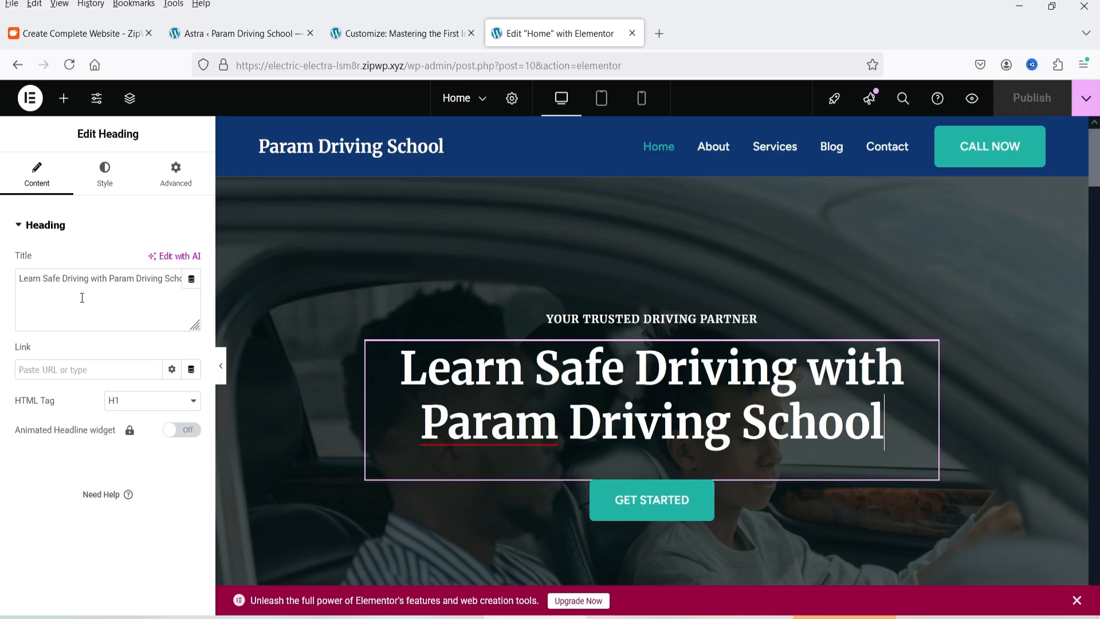
left_click(586, 318)
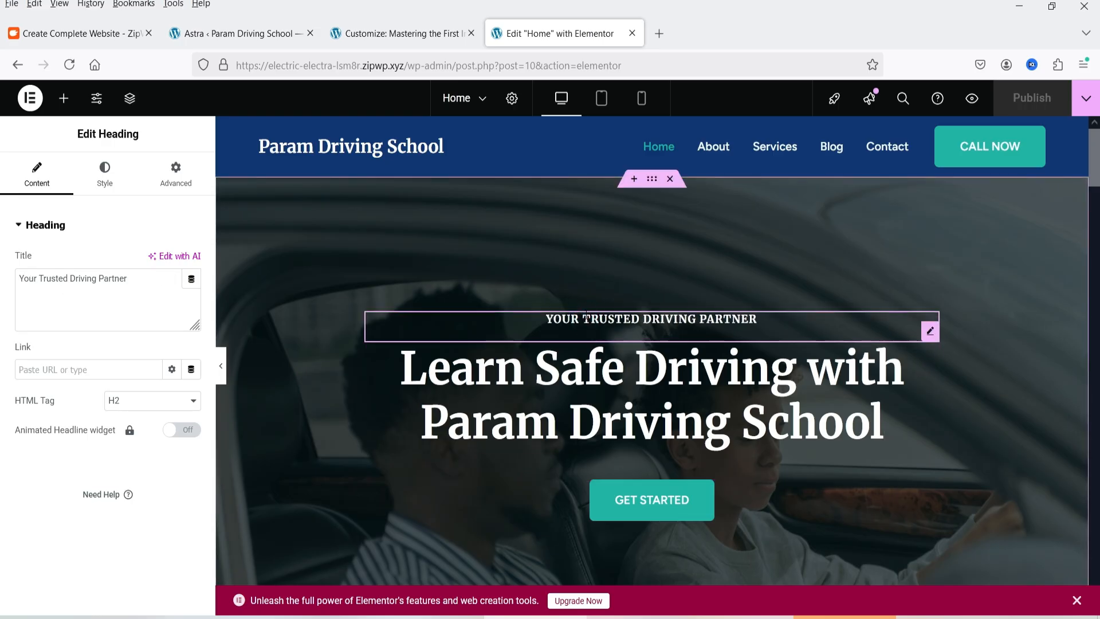
scroll(854, 397, "down", 3)
left_click(802, 345)
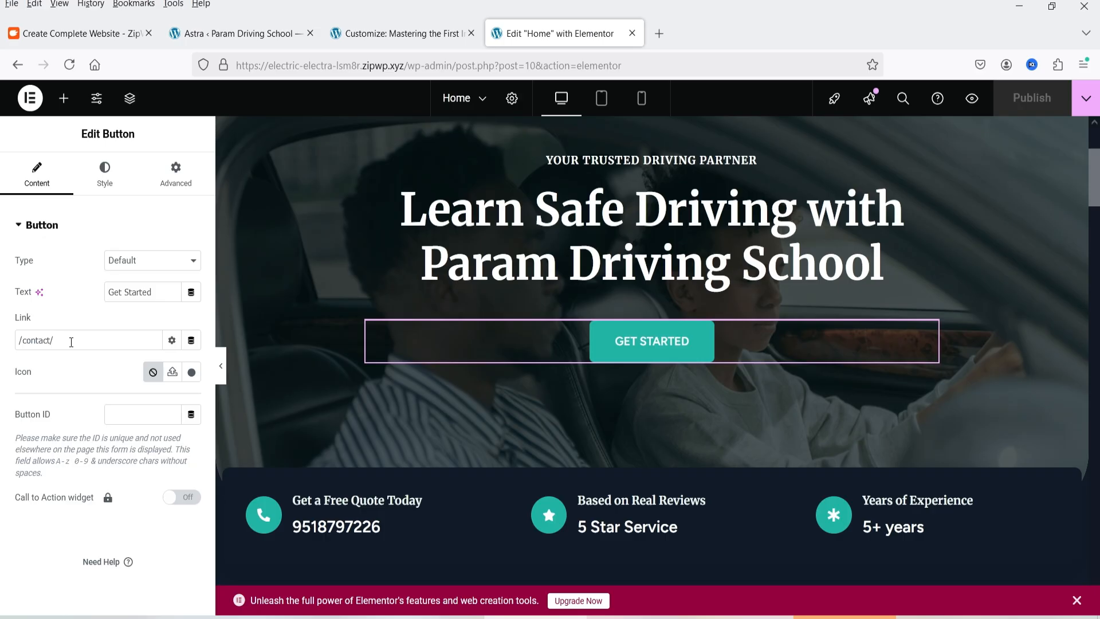
scroll(747, 390, "up", 3)
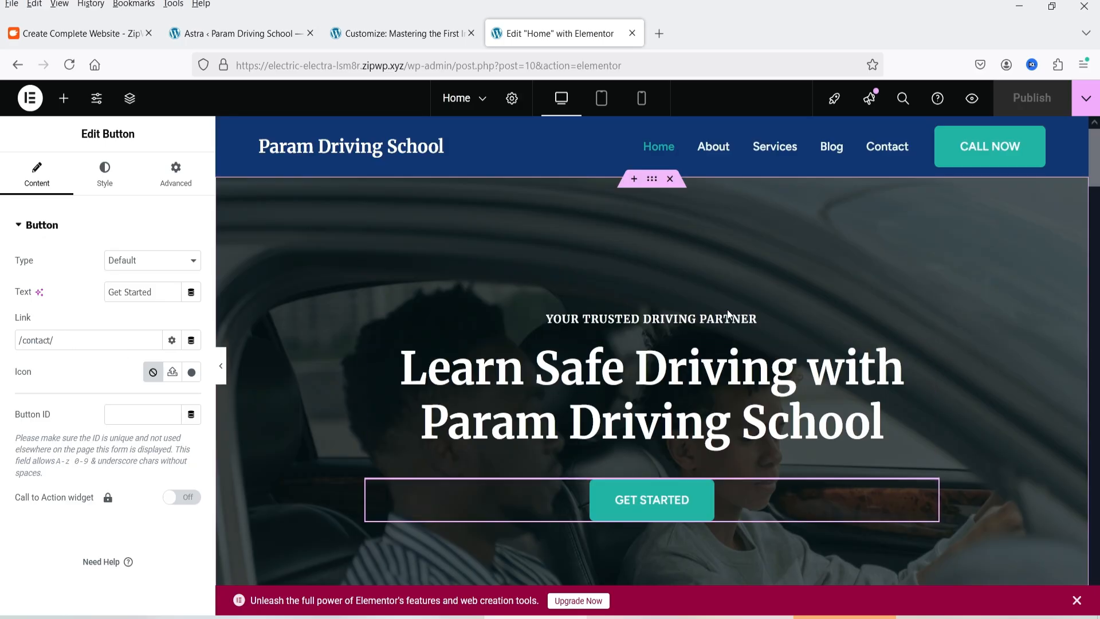
Examine the icon, title and description settings of the "Based on Real Reviews" icon box below the hero
scroll(727, 311, "down", 9)
left_click(599, 217)
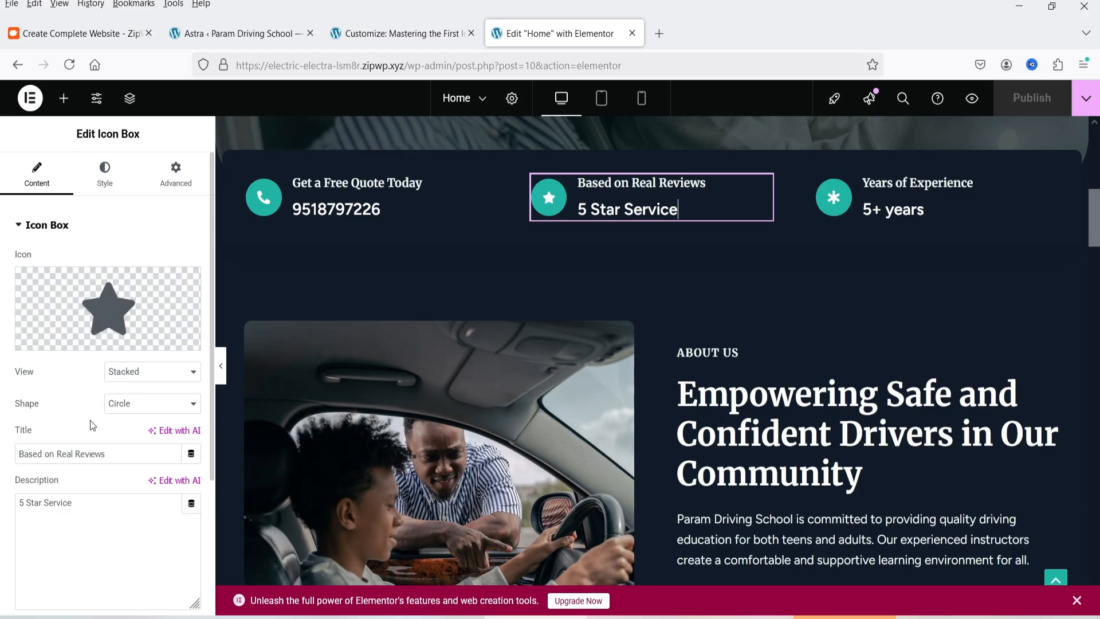
mouse_move(63, 314)
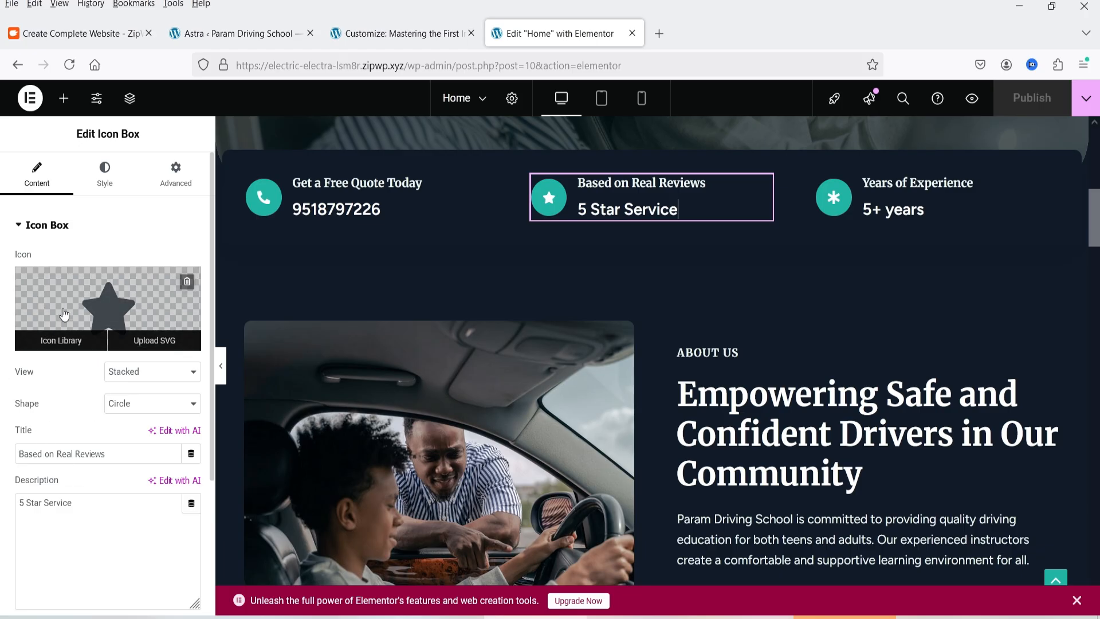
triple_click(40, 454)
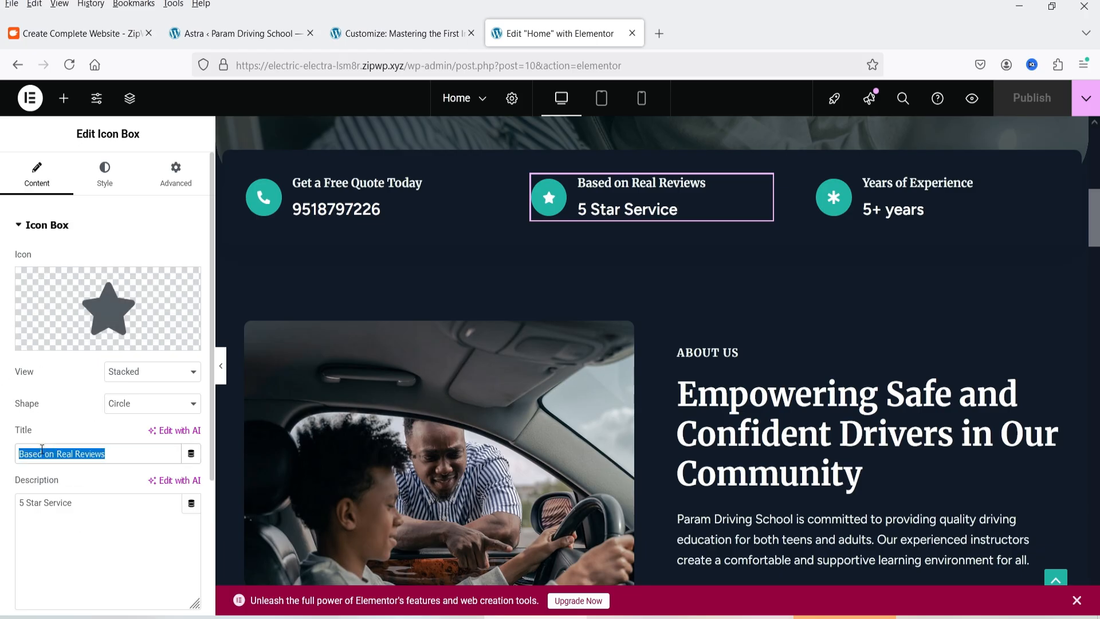
left_click(86, 505)
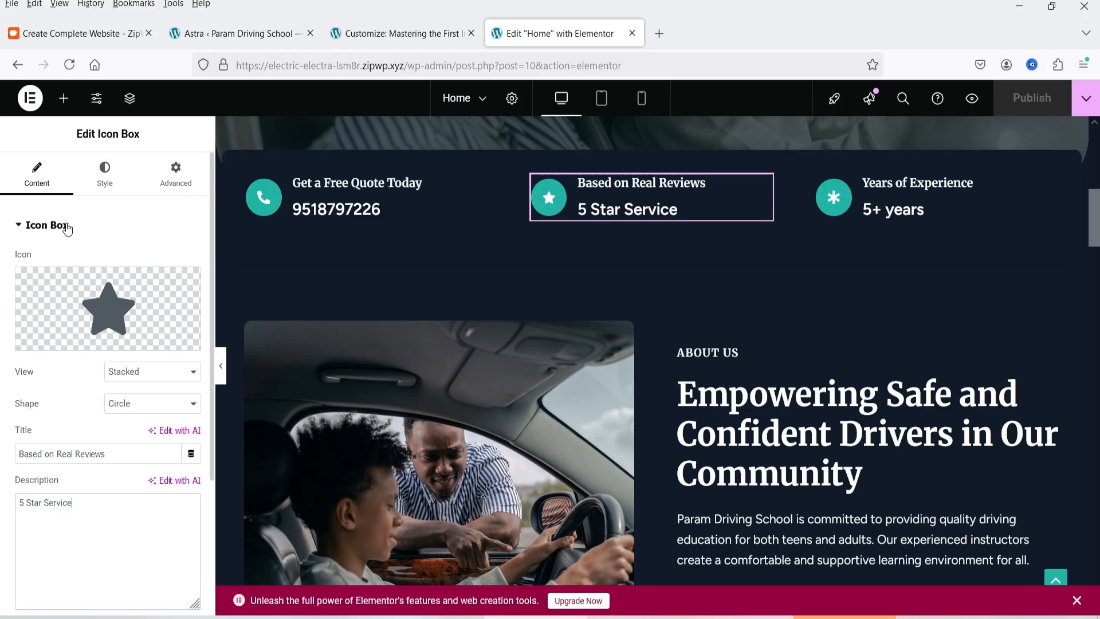
Set the title color of the "Based on Real Reviews" icon box to the Accent global color
left_click(104, 187)
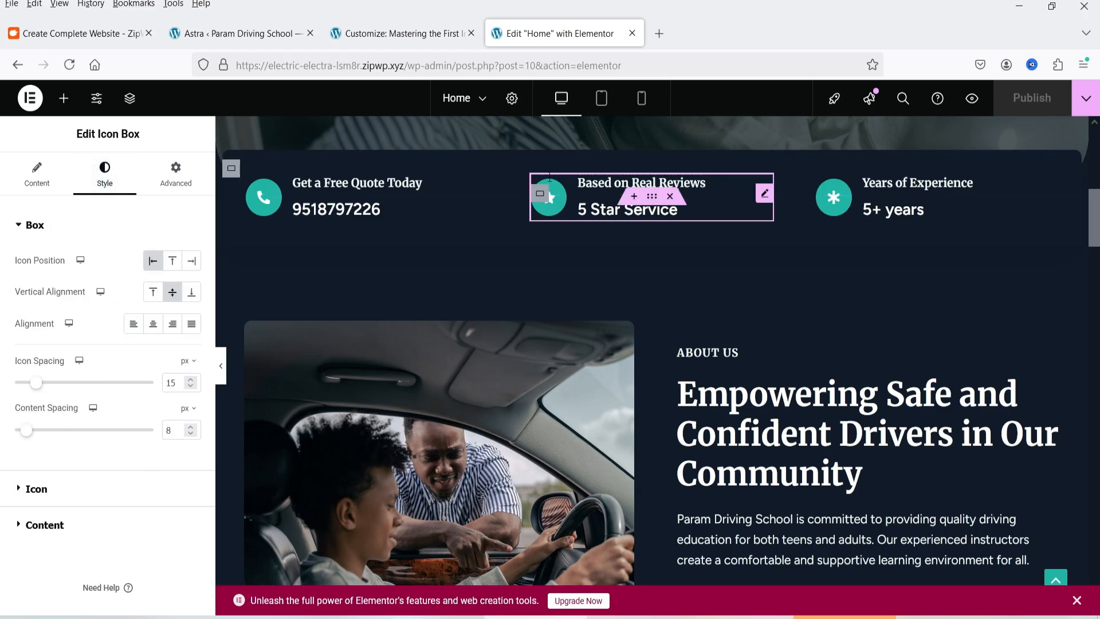
left_click(45, 525)
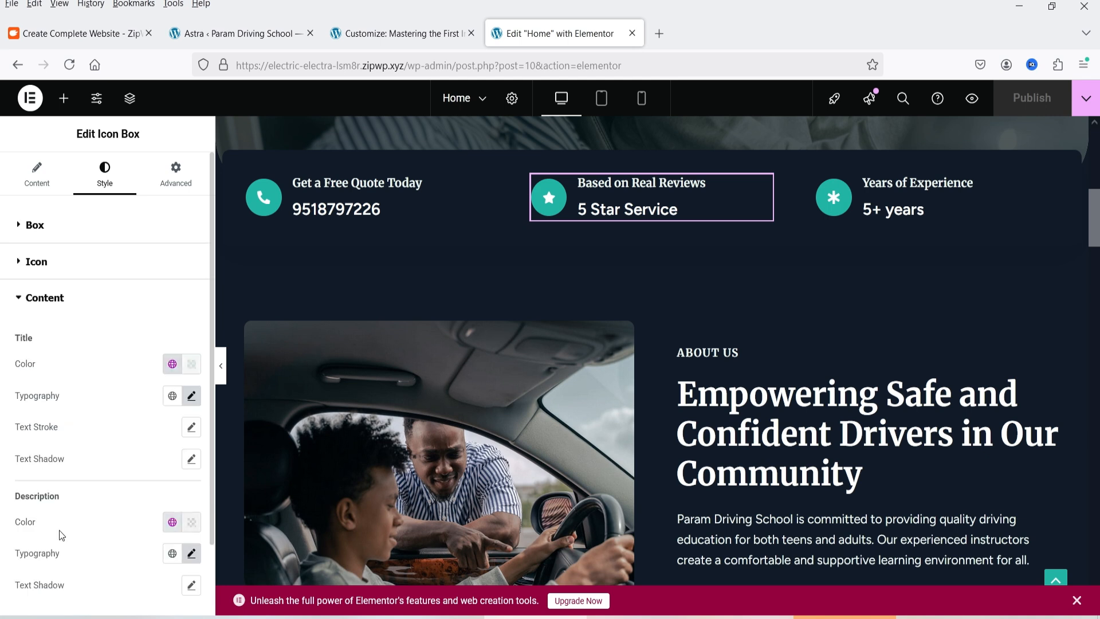
scroll(83, 404, "down", 2)
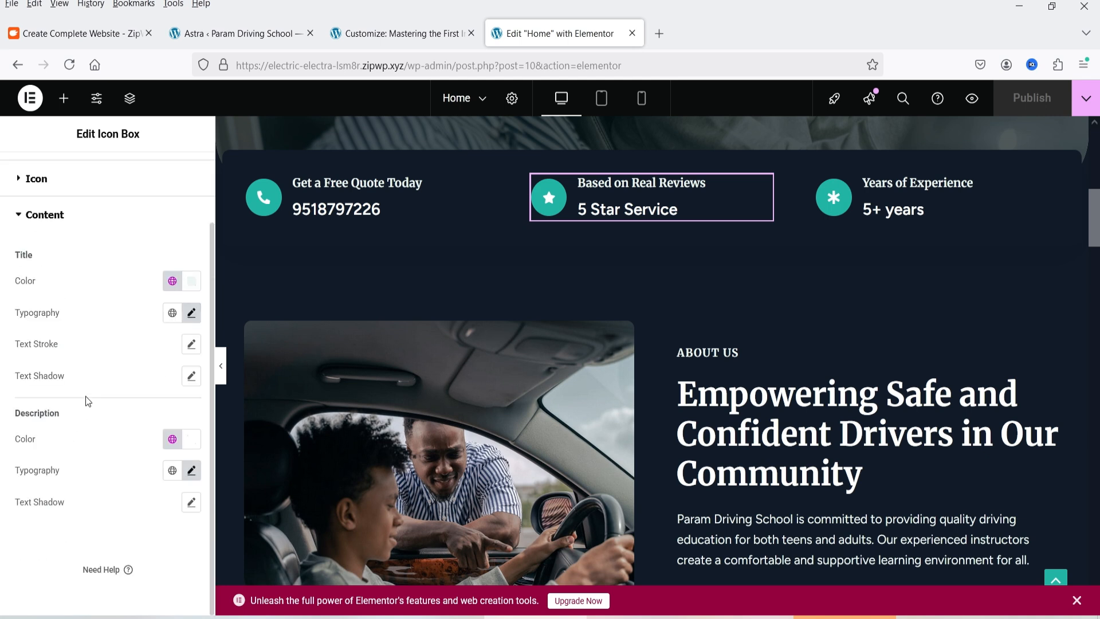
left_click(172, 281)
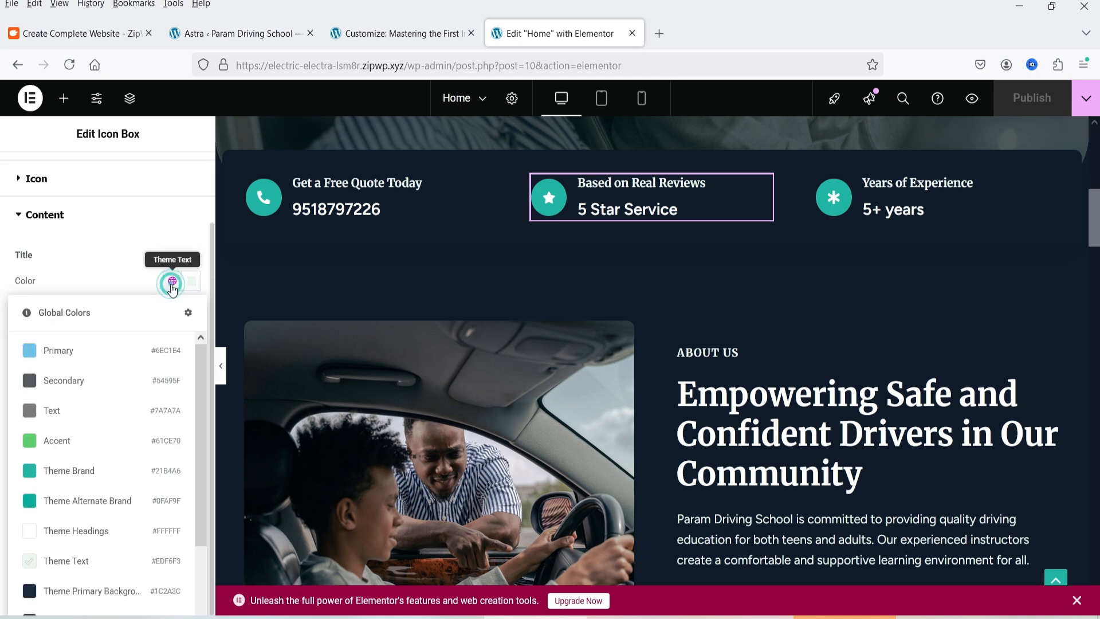
left_click(69, 453)
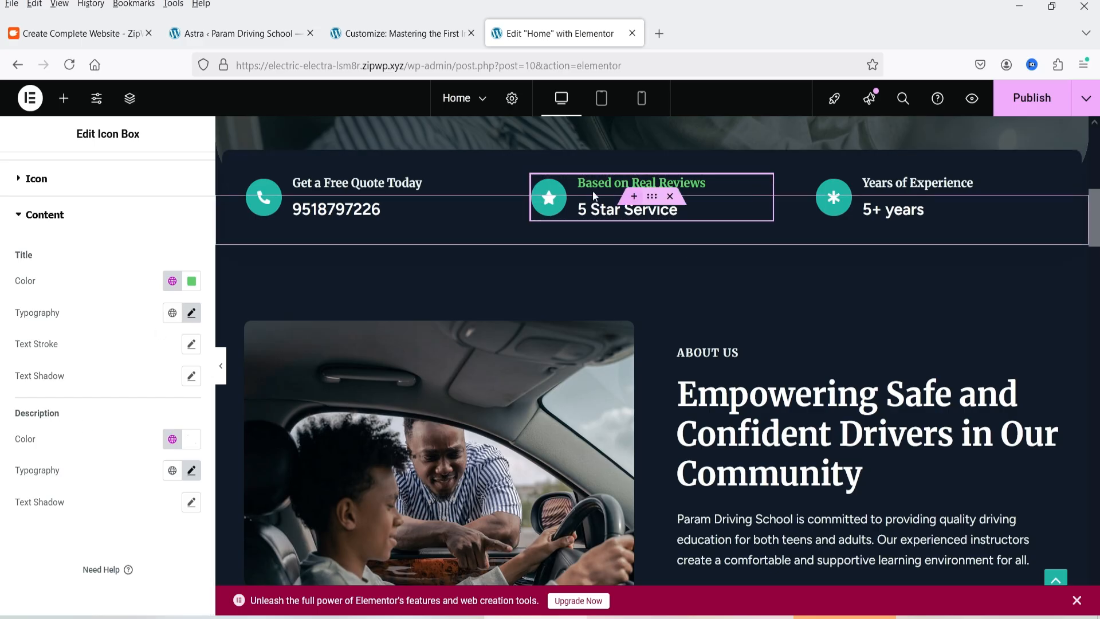
Set the icon box's description color to the Theme Brand global color and return to its content settings
left_click(172, 439)
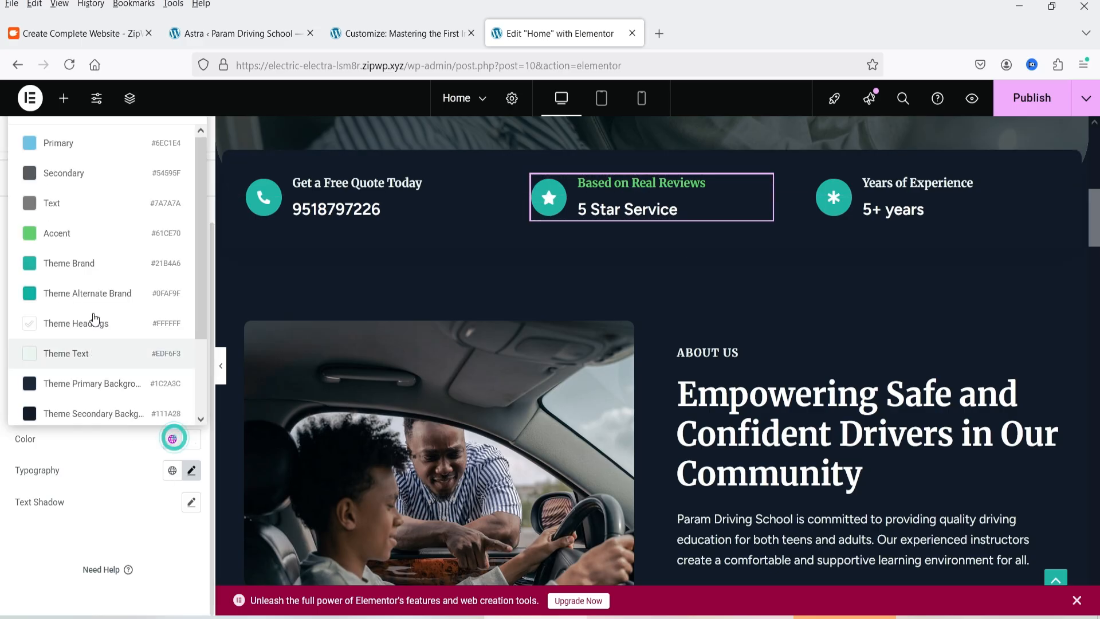
scroll(96, 197, "down", 3)
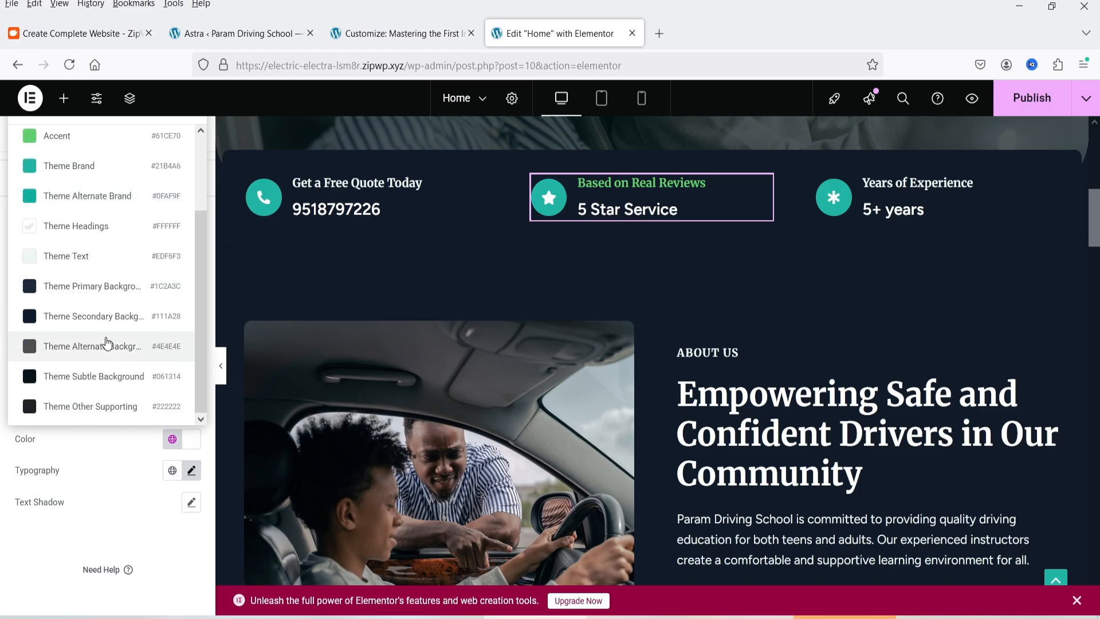
left_click(99, 177)
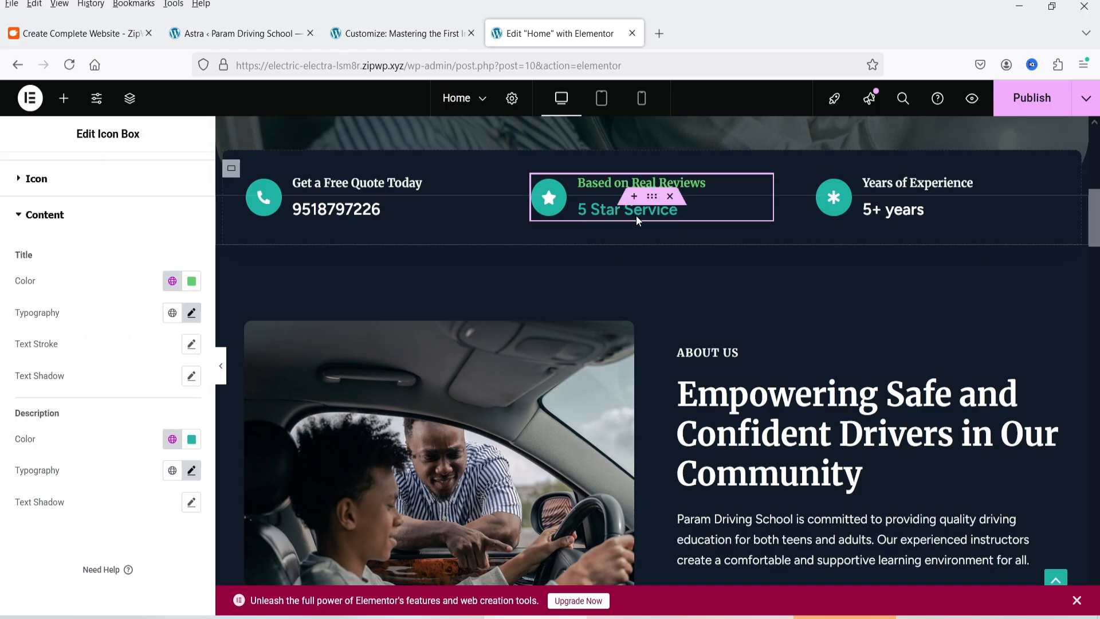
scroll(690, 327, "up", 2)
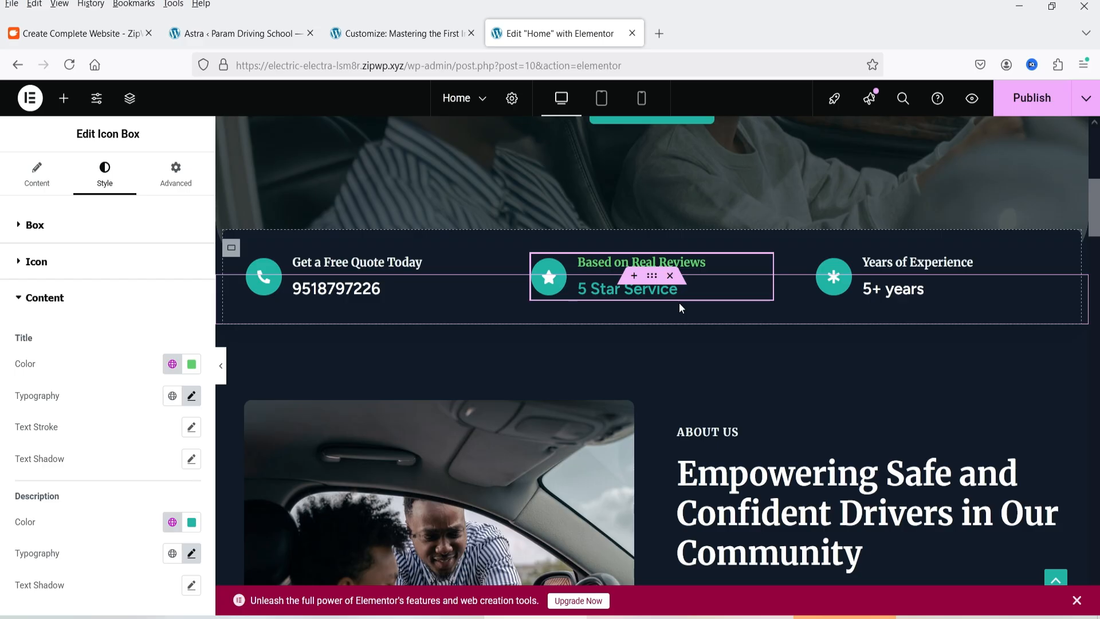
left_click(37, 175)
Look at the Media Library options for the About Us section's image, then close them without choosing another image
scroll(858, 300, "down", 5)
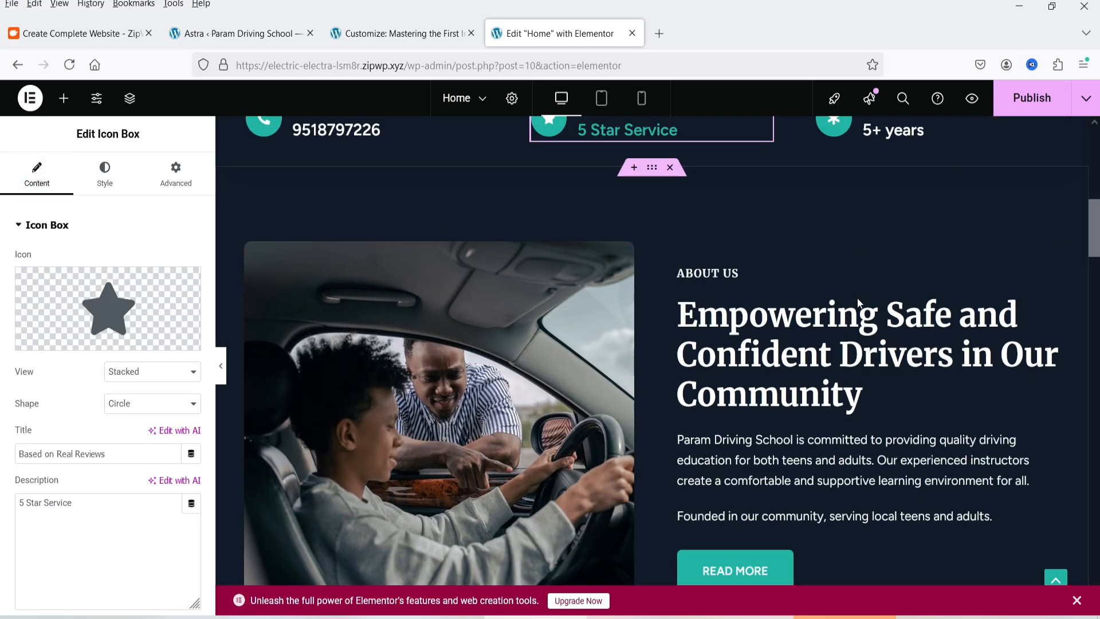
left_click(466, 358)
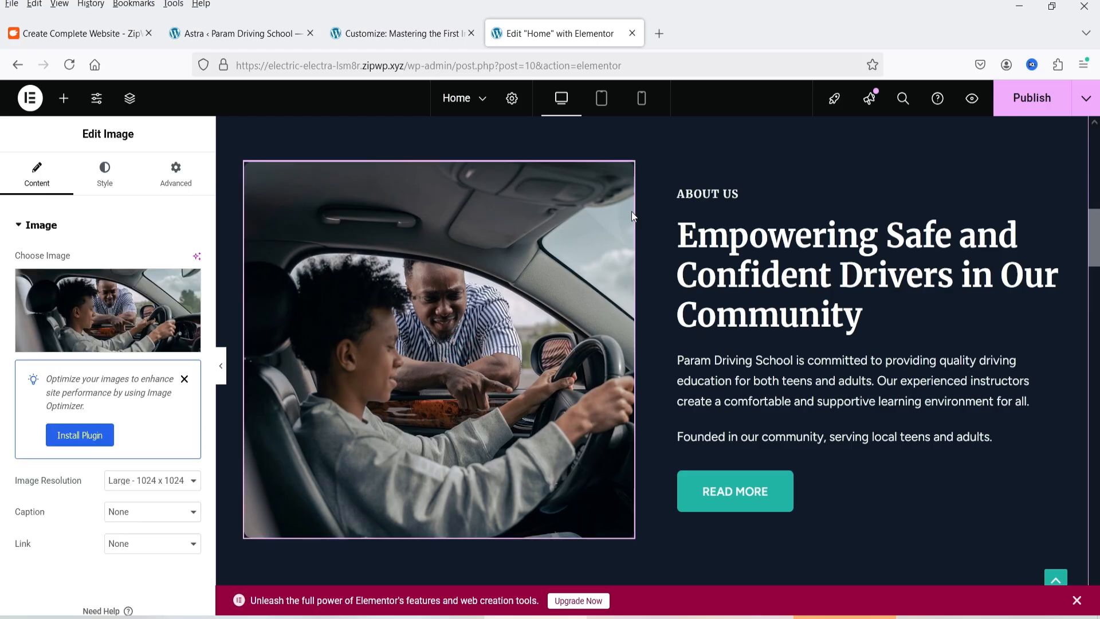
left_click(627, 181)
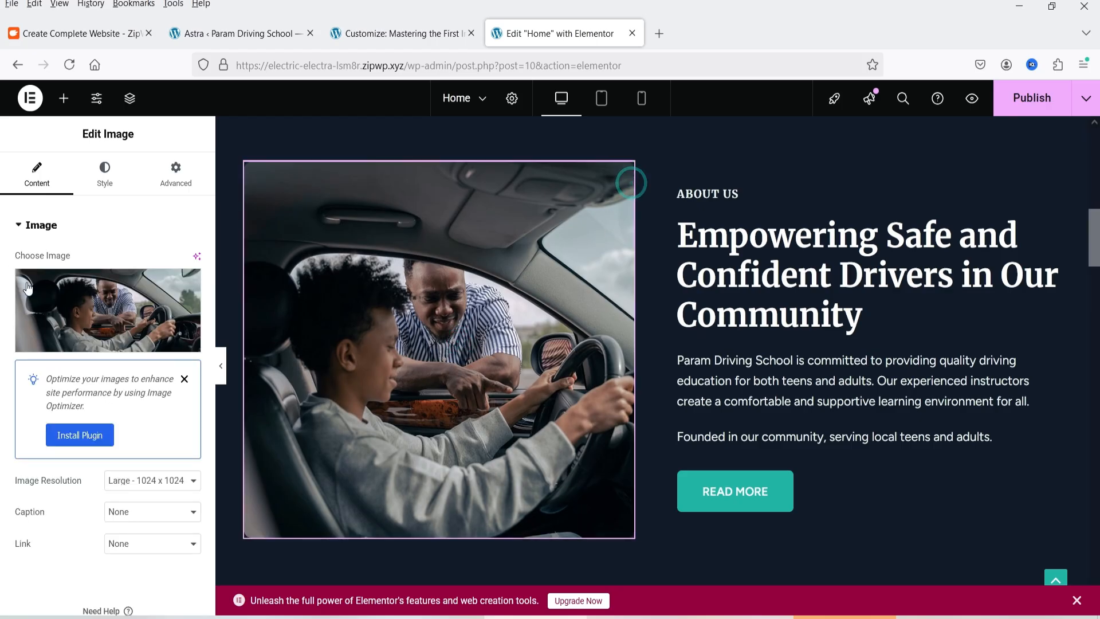
left_click(272, 160)
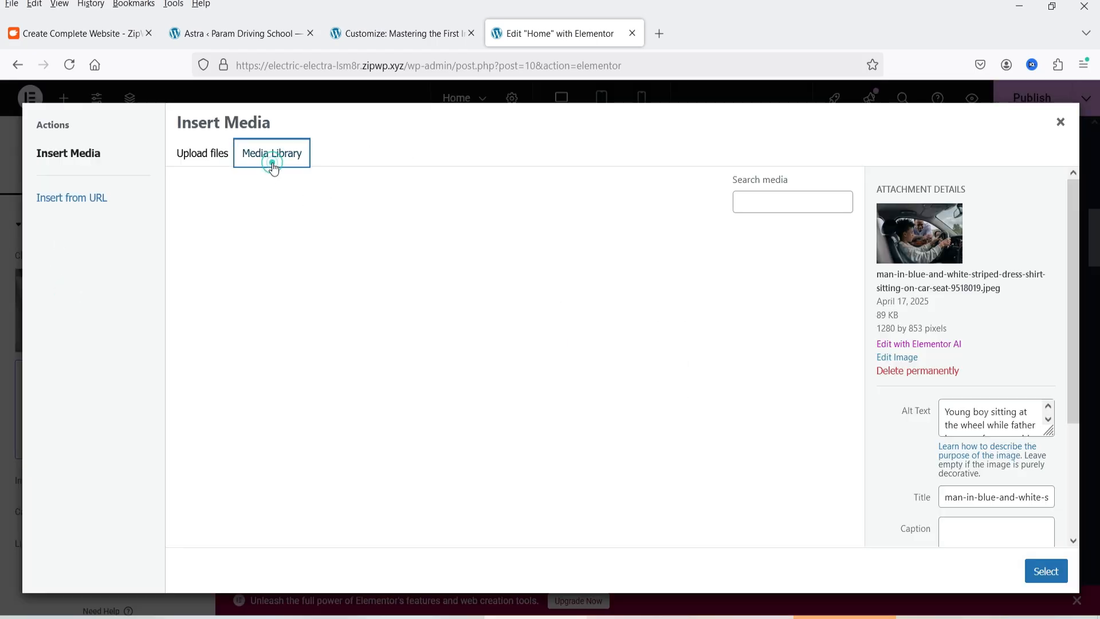
left_click(1059, 121)
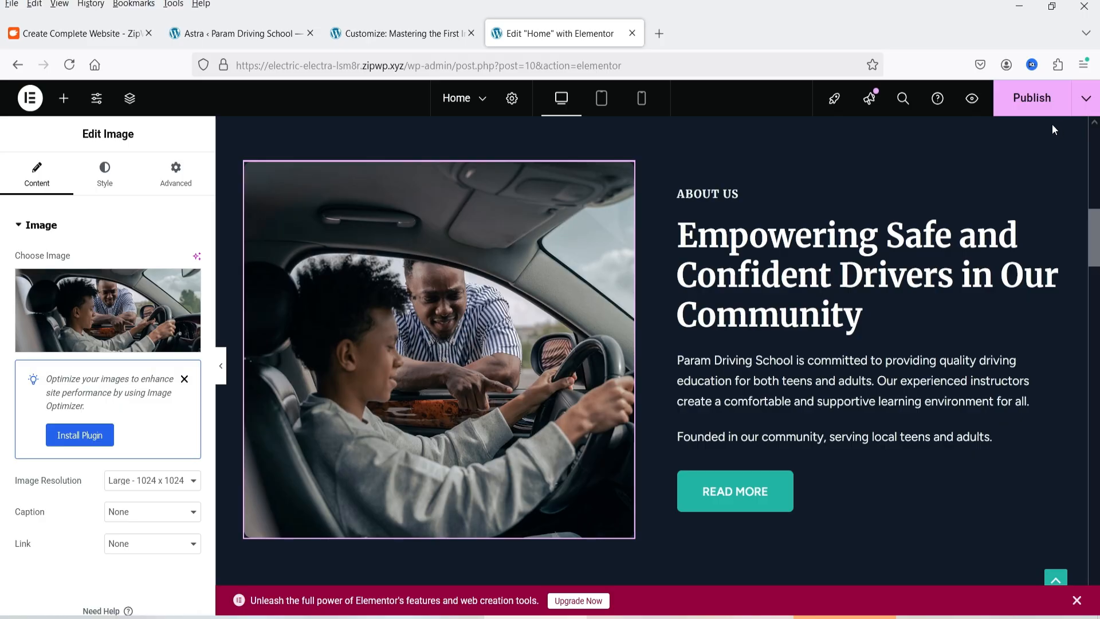
Examine the About Us text's content settings, then look through the driving services section down to the "Start Your Journey Today" banner
left_click(774, 272)
scroll(827, 317, "down", 5)
scroll(828, 319, "down", 6)
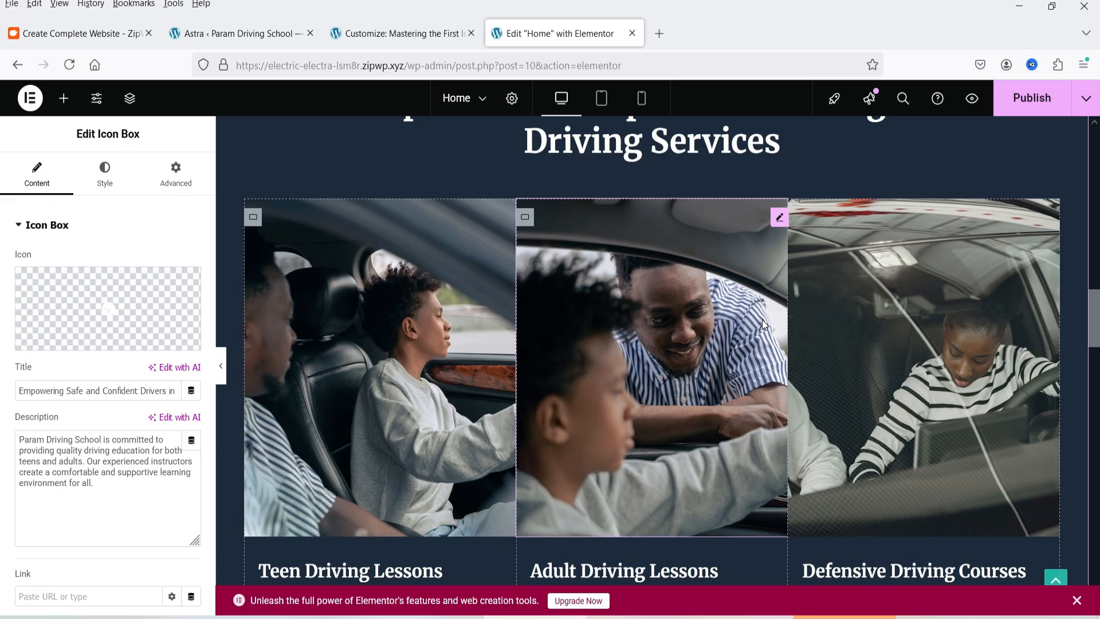
scroll(763, 325, "down", 5)
scroll(663, 308, "up", 7)
scroll(667, 323, "down", 5)
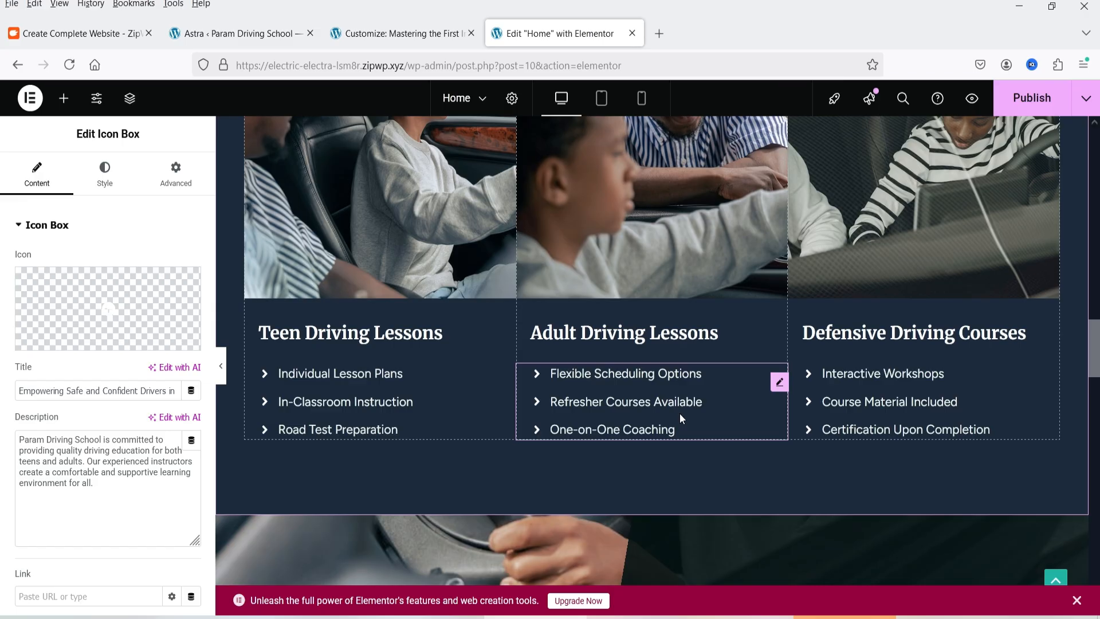
scroll(679, 413, "down", 7)
scroll(549, 293, "down", 5)
scroll(543, 298, "up", 5)
scroll(543, 297, "up", 1)
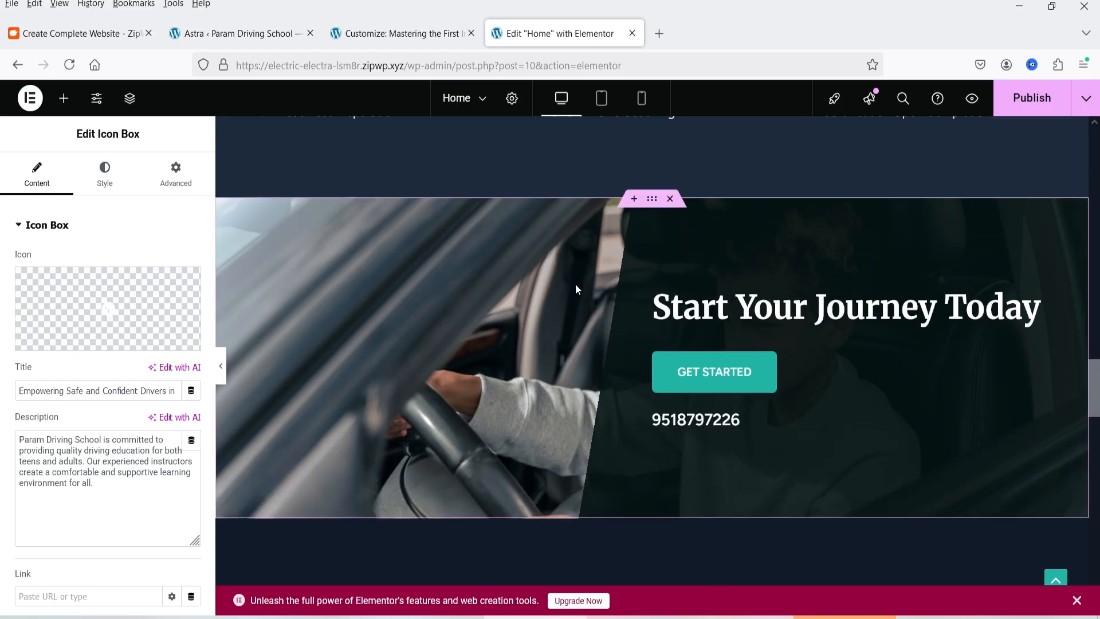
Replace the "Start Your Journey Today" container's background image with a-mother-and-son-inside-a-car-8550826.jpeg from the Media Library and check it on the page
left_click(652, 207)
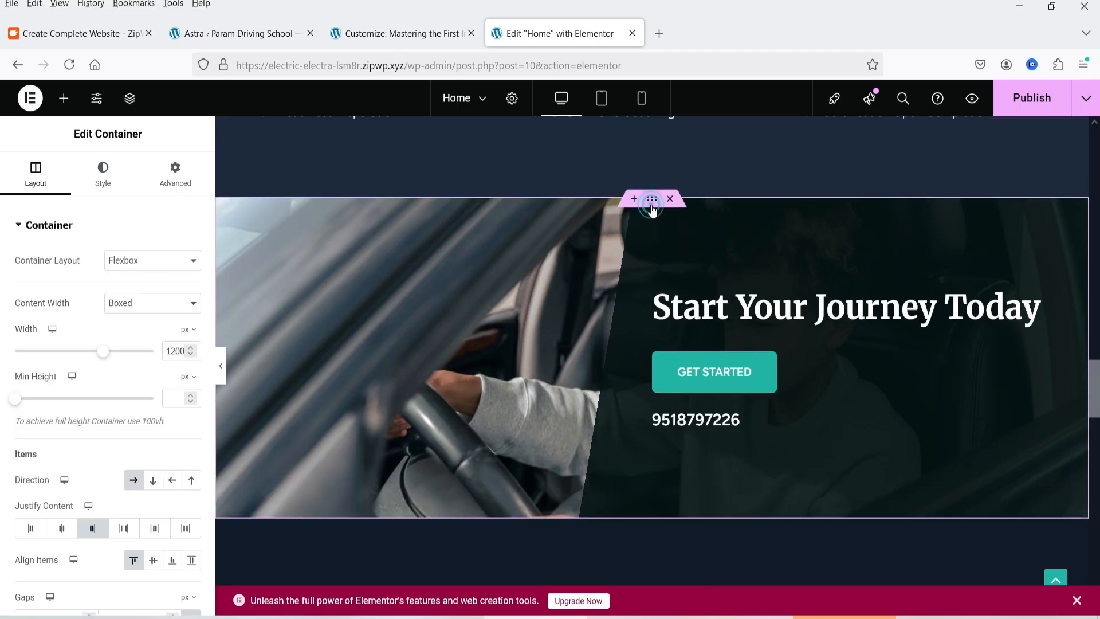
left_click(111, 180)
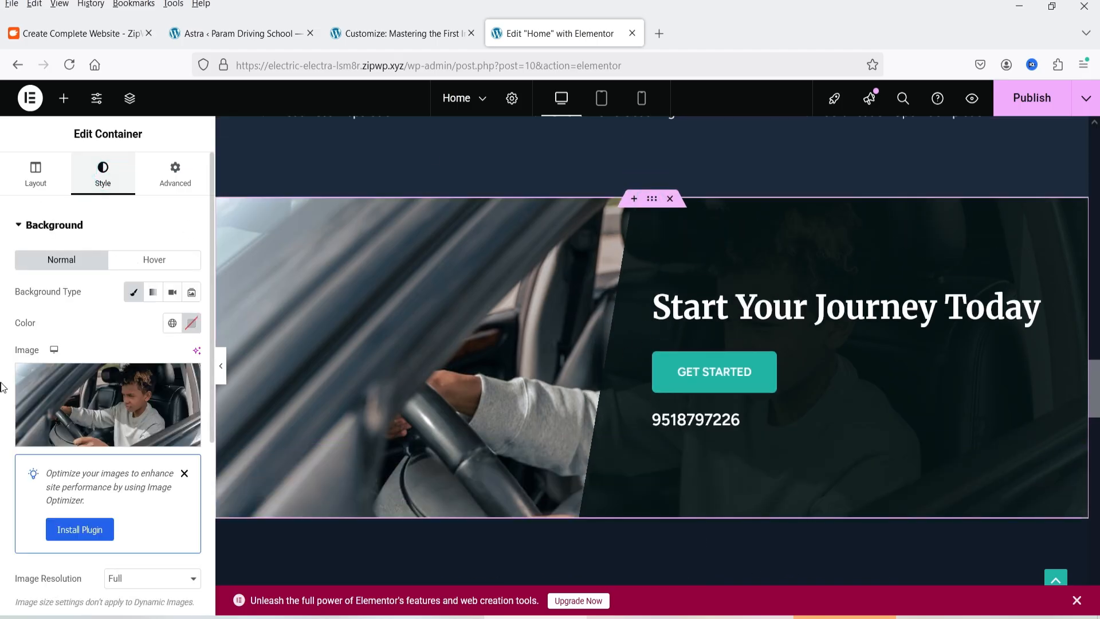
left_click(83, 384)
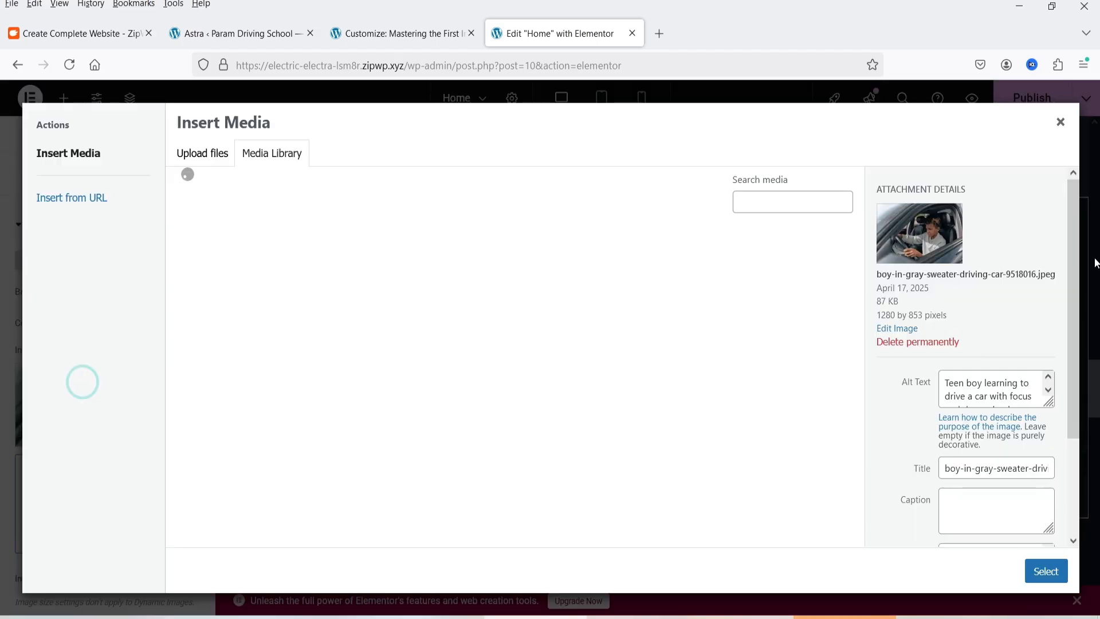
scroll(229, 400, "down", 3)
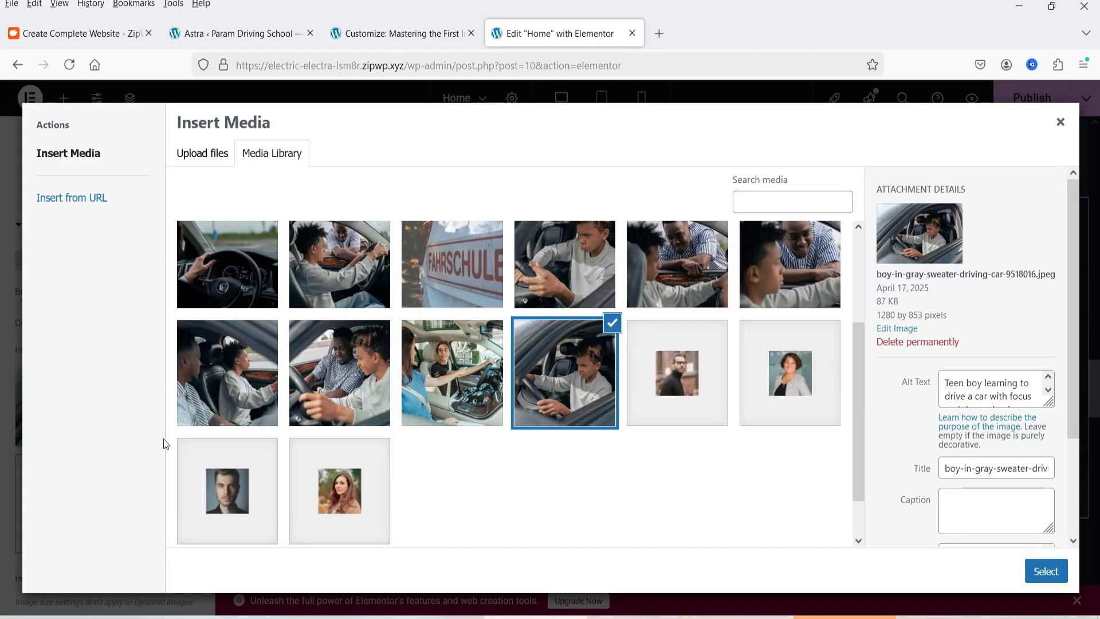
left_click(436, 376)
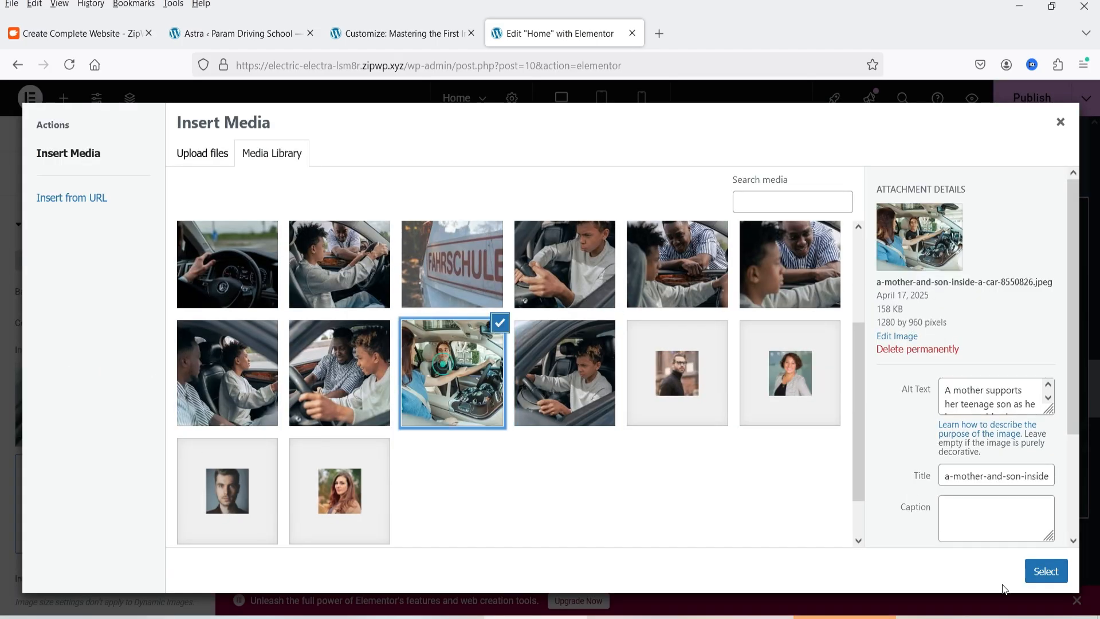
left_click(1047, 572)
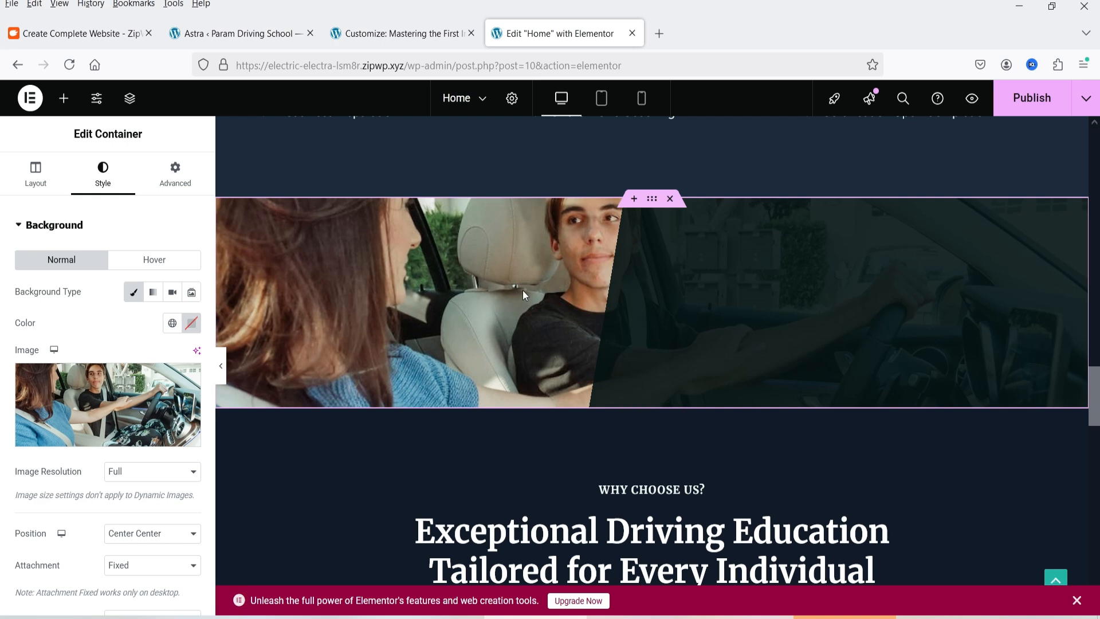
scroll(497, 314, "up", 2)
scroll(491, 315, "down", 3)
scroll(630, 361, "up", 3)
scroll(595, 376, "down", 1)
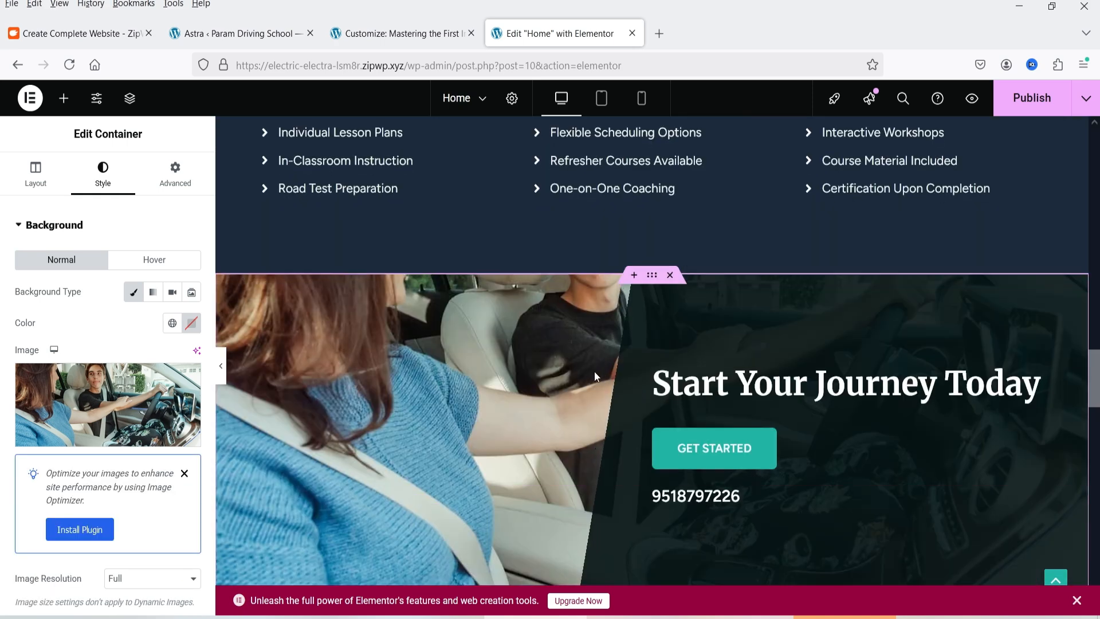
Open the content settings of the first testimonial in the "What Our Students Say" section
scroll(593, 376, "down", 5)
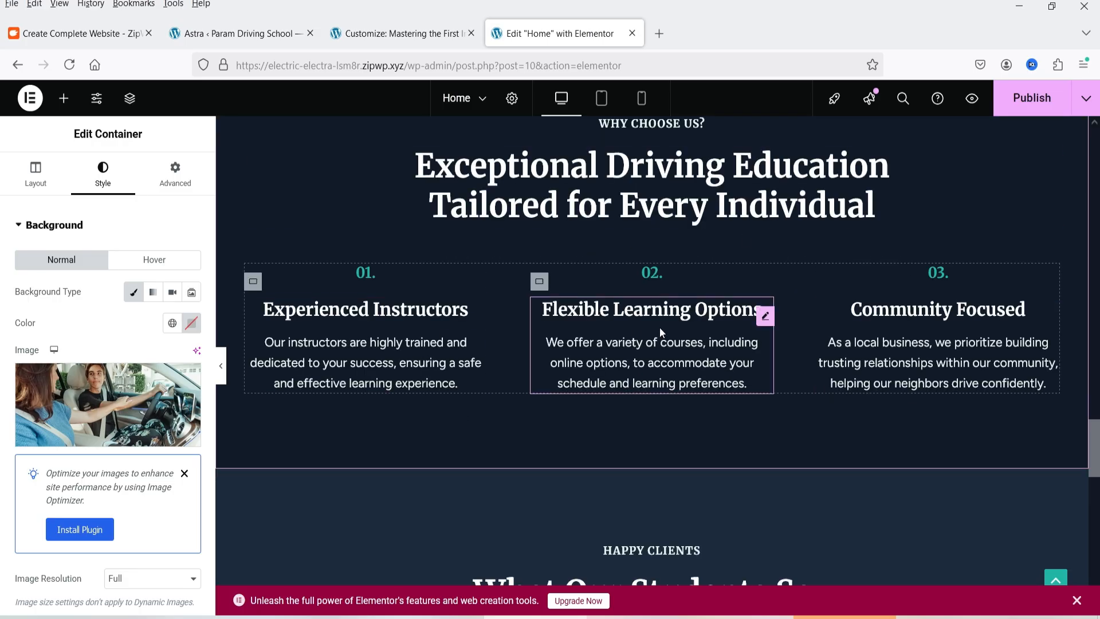
scroll(659, 328, "down", 8)
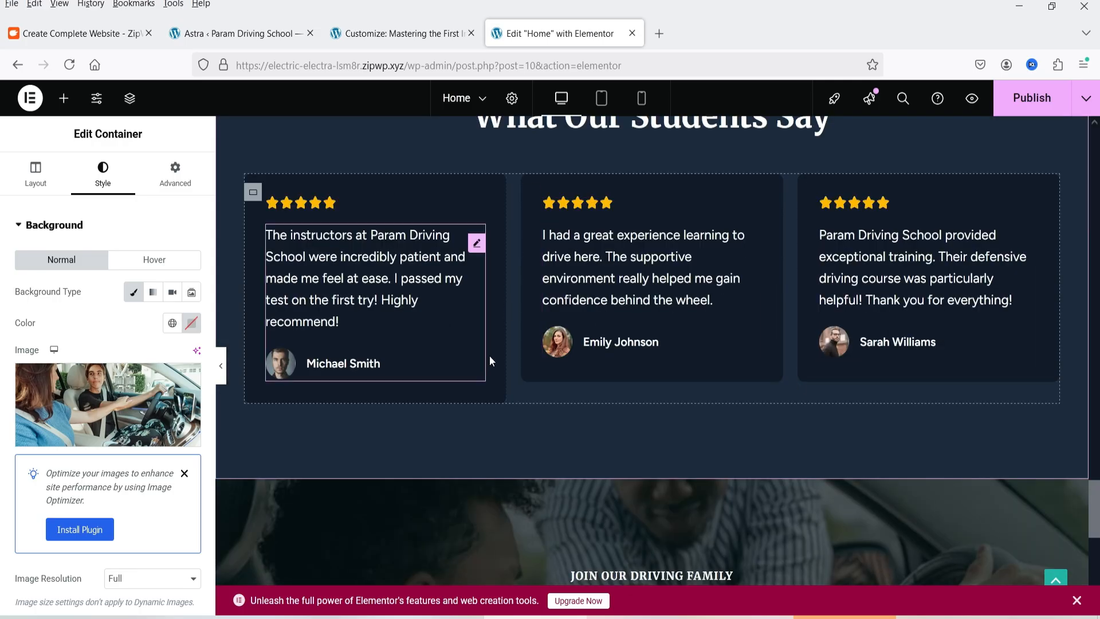
left_click(394, 273)
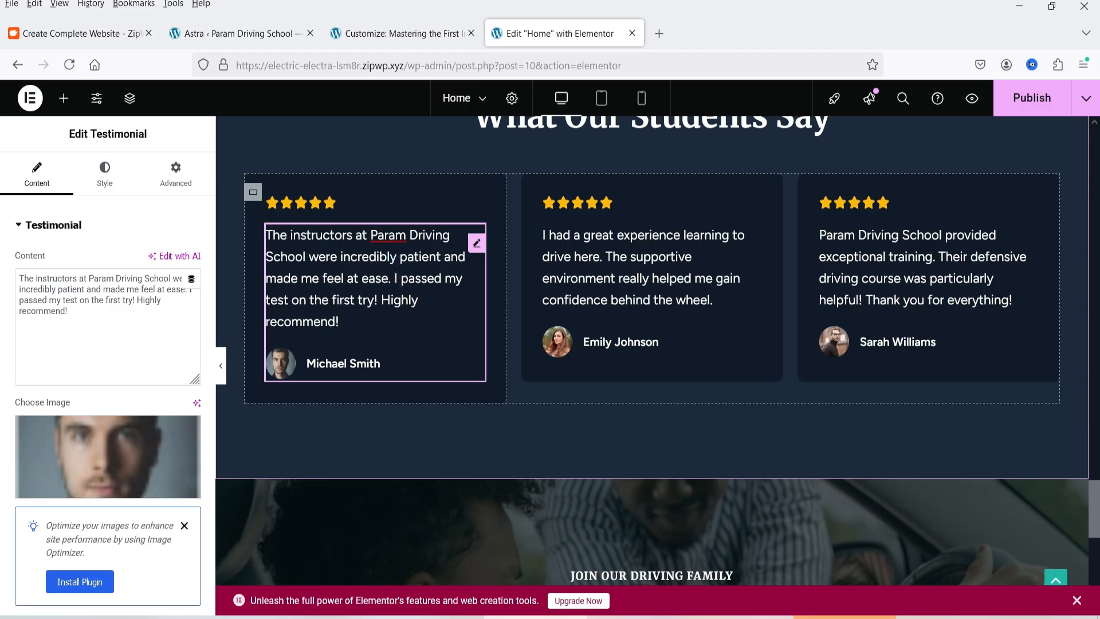
Look over the first testimonial's content settings and the closing banner, then publish the Home page and open it live
scroll(105, 311, "down", 5)
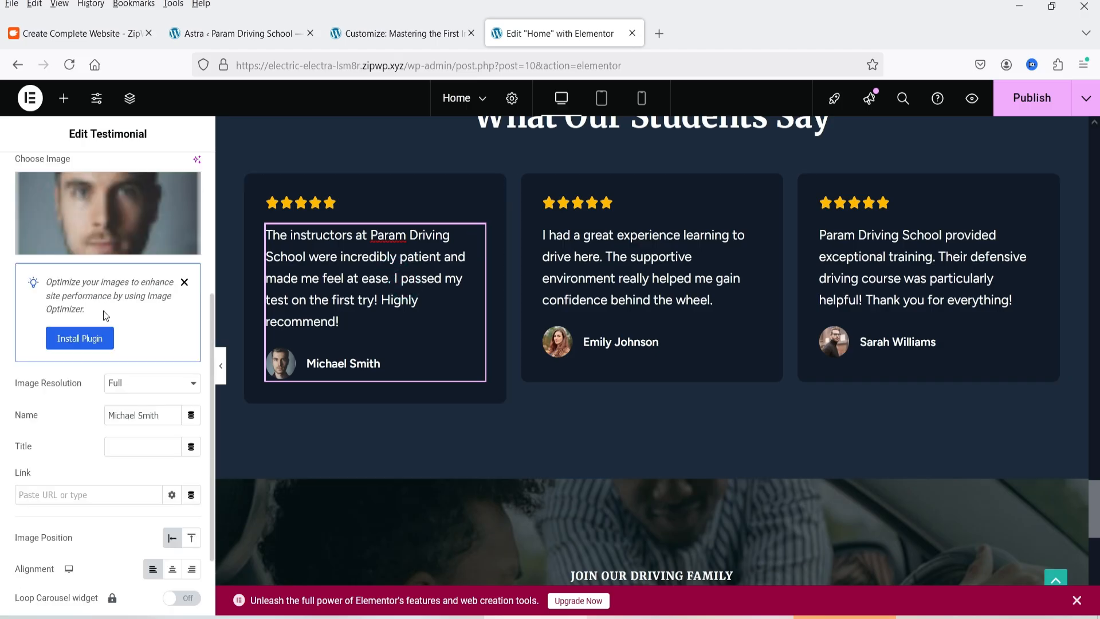
scroll(104, 319, "up", 5)
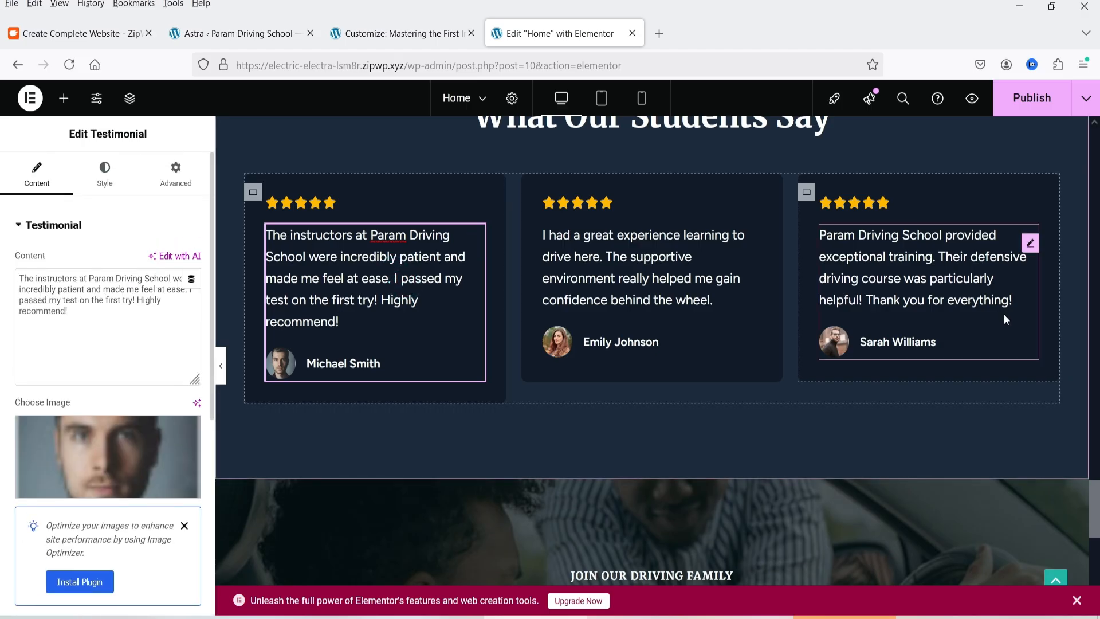
scroll(721, 361, "down", 6)
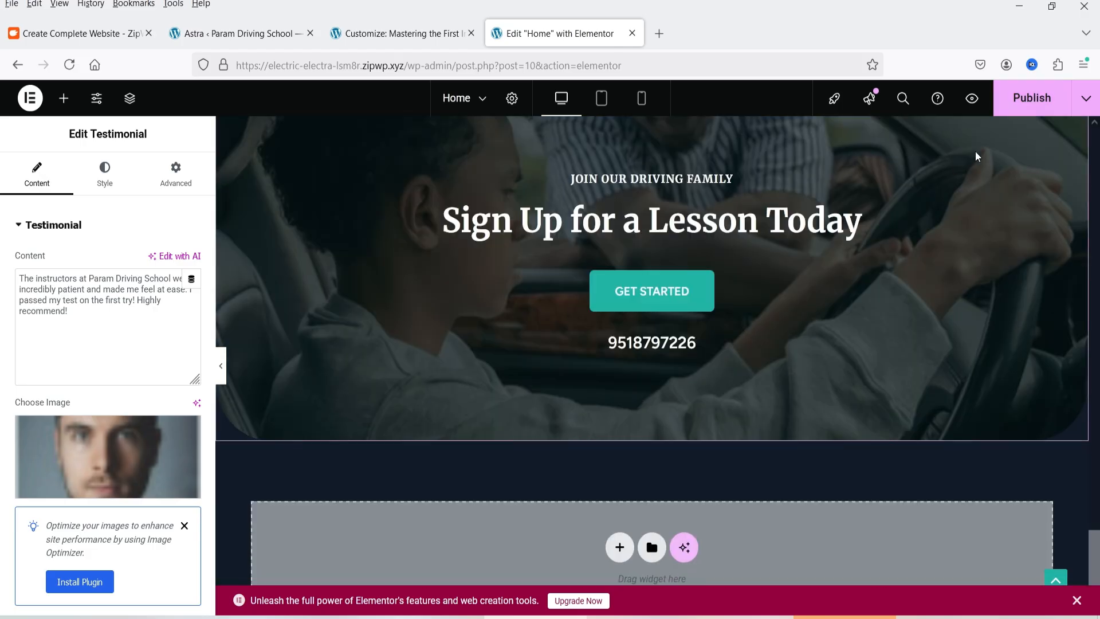
left_click(1015, 114)
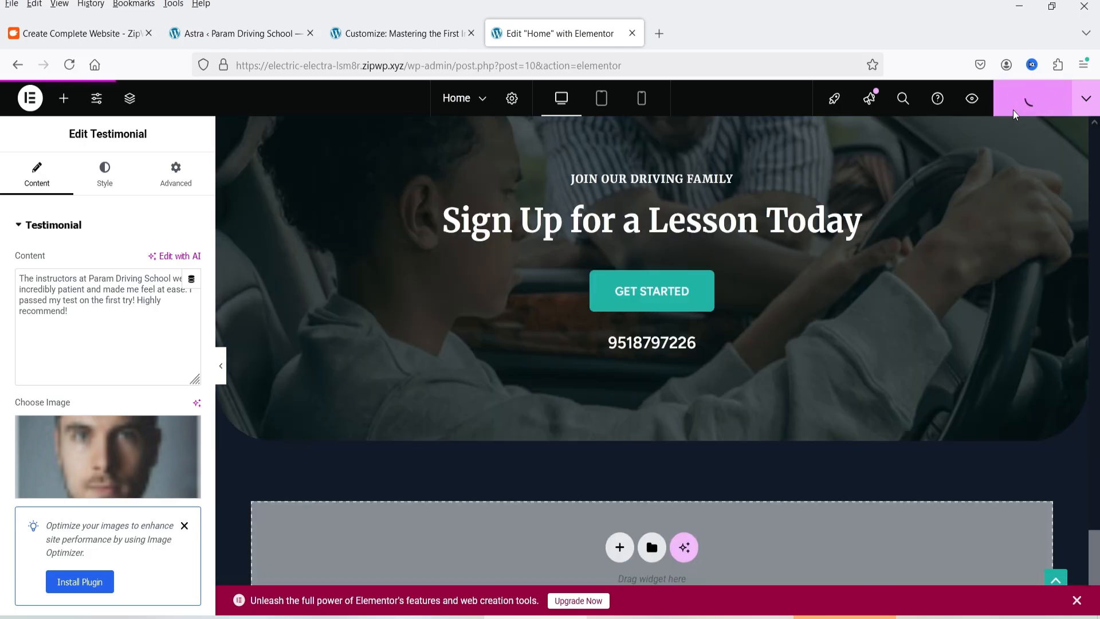
left_click(1086, 98)
left_click(1051, 217)
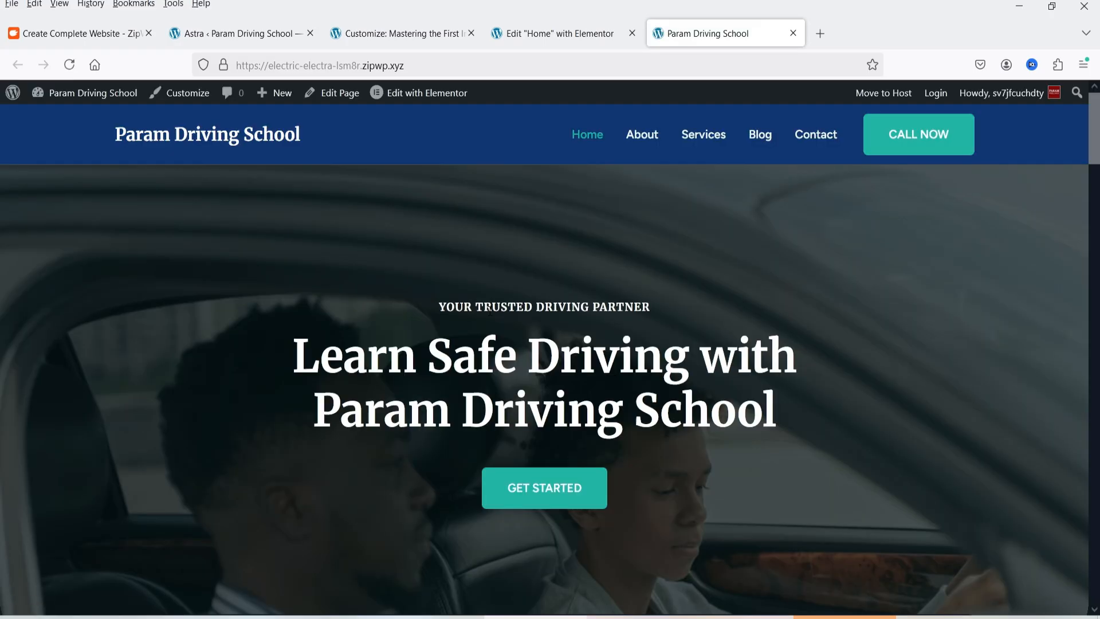
Review the live Home page from the hero through the driving services to the "Start Your Journey Today" banner
scroll(320, 318, "down", 15)
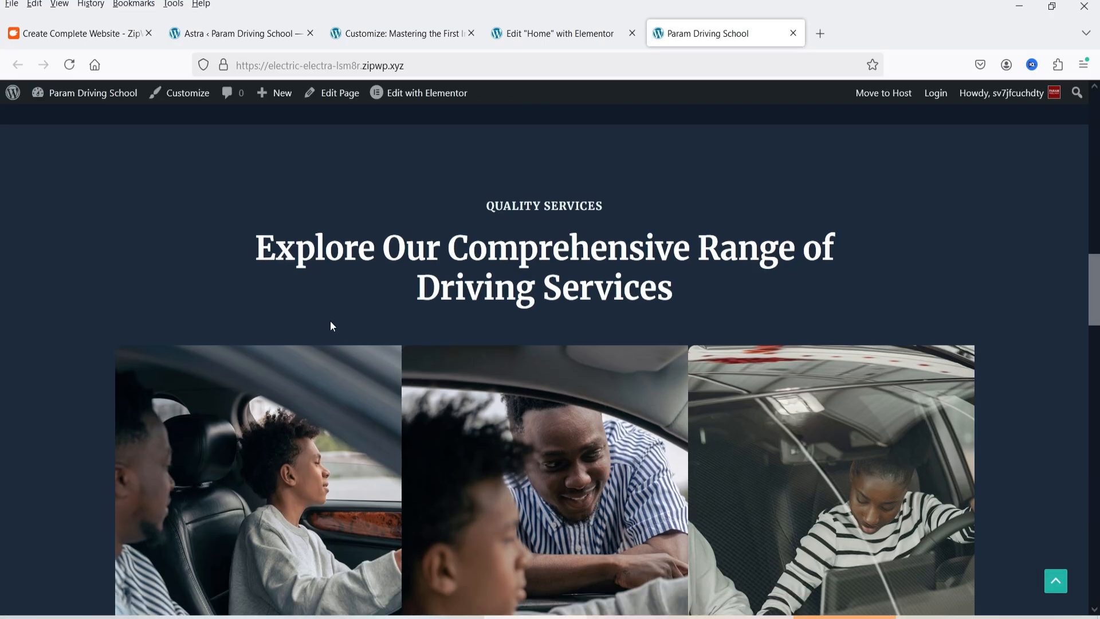
scroll(329, 322, "up", 10)
left_click_drag(449, 217, 579, 256)
left_click(661, 337)
left_click_drag(1095, 188, 1095, 351)
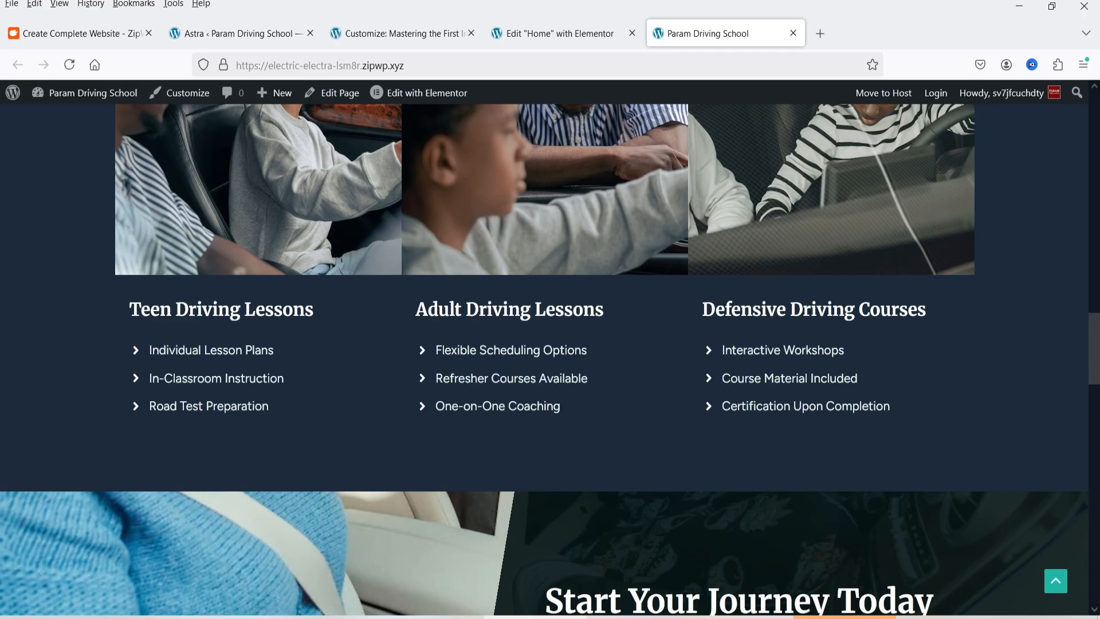
scroll(721, 354, "down", 8)
scroll(421, 237, "up", 3)
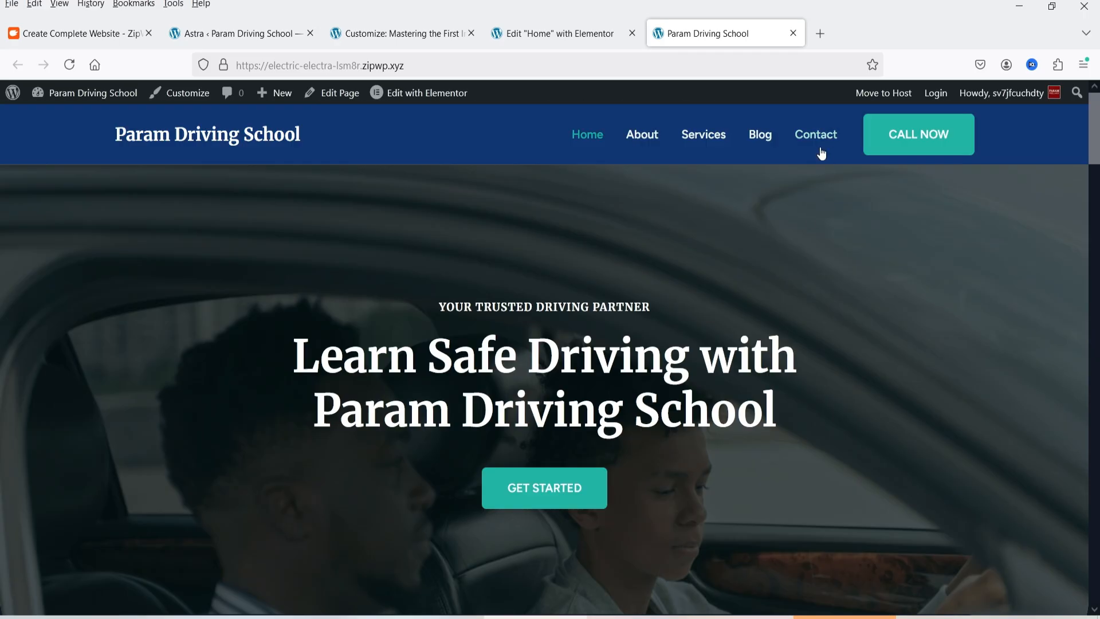
Go to the live site's Contact page, glance through it and open it for editing with Elementor
left_click(821, 136)
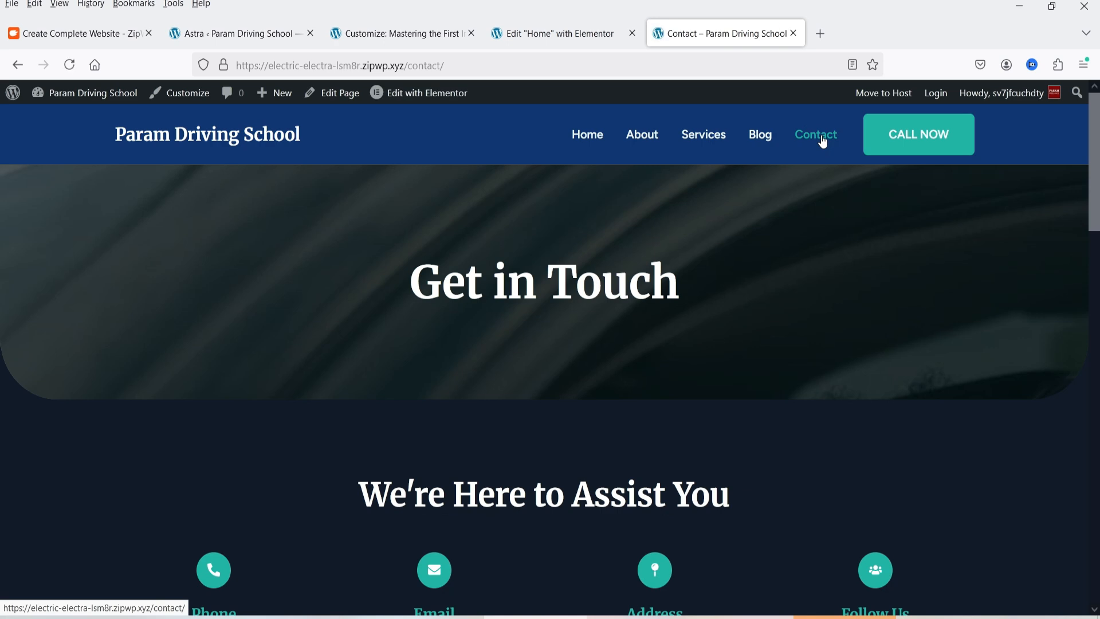
scroll(528, 351, "down", 3)
scroll(375, 338, "up", 3)
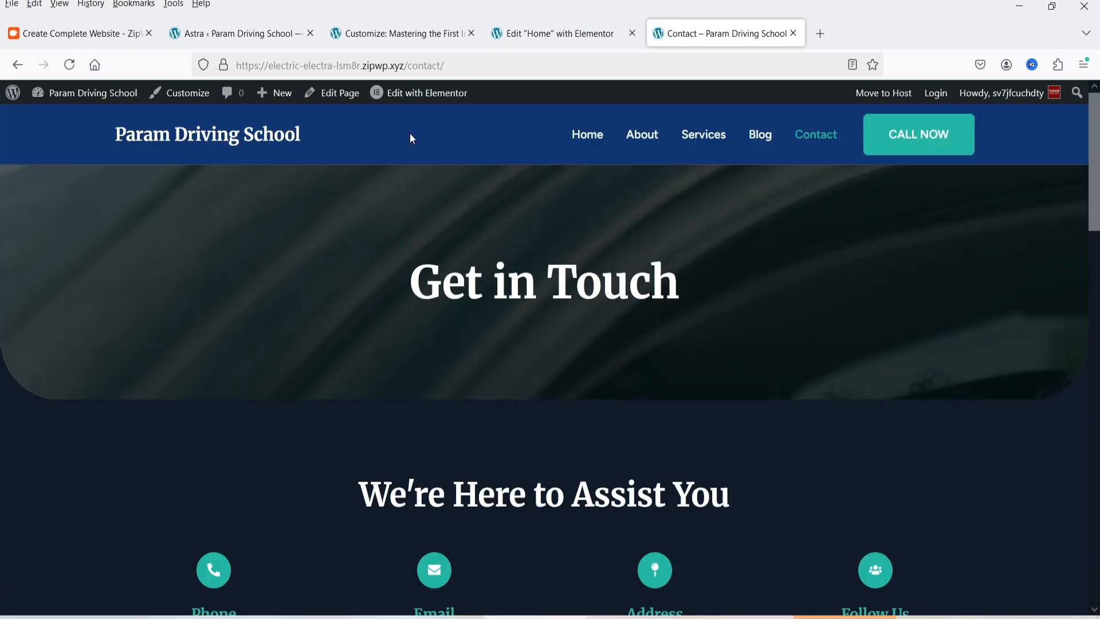
left_click(426, 97)
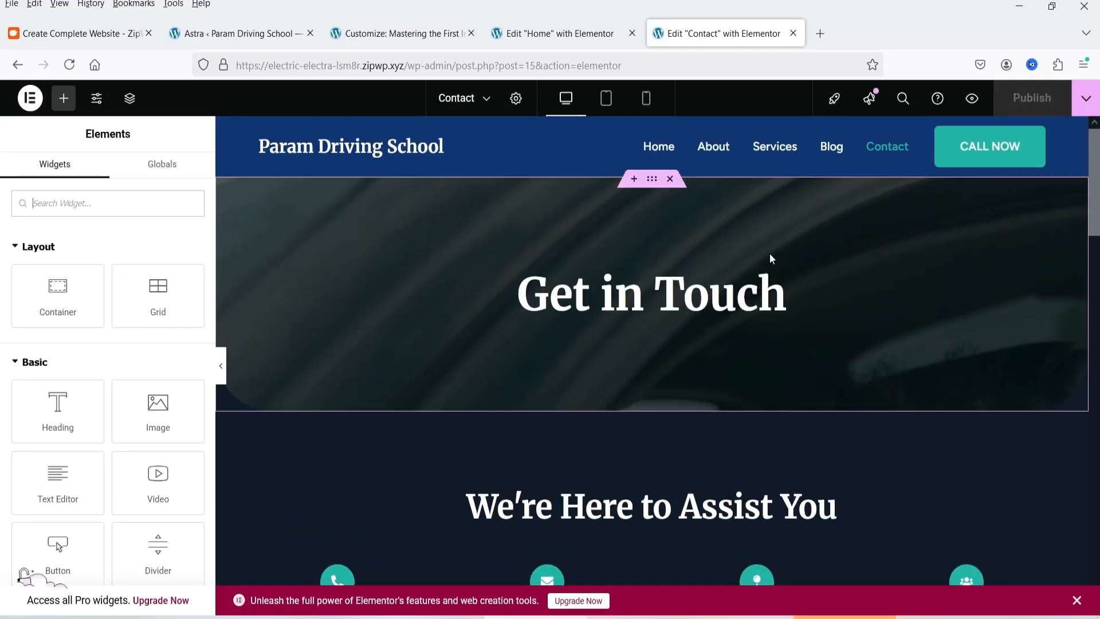
Examine the Contact page's "Send Us a Message" form and the shortcode in its widget settings
scroll(770, 255, "down", 6)
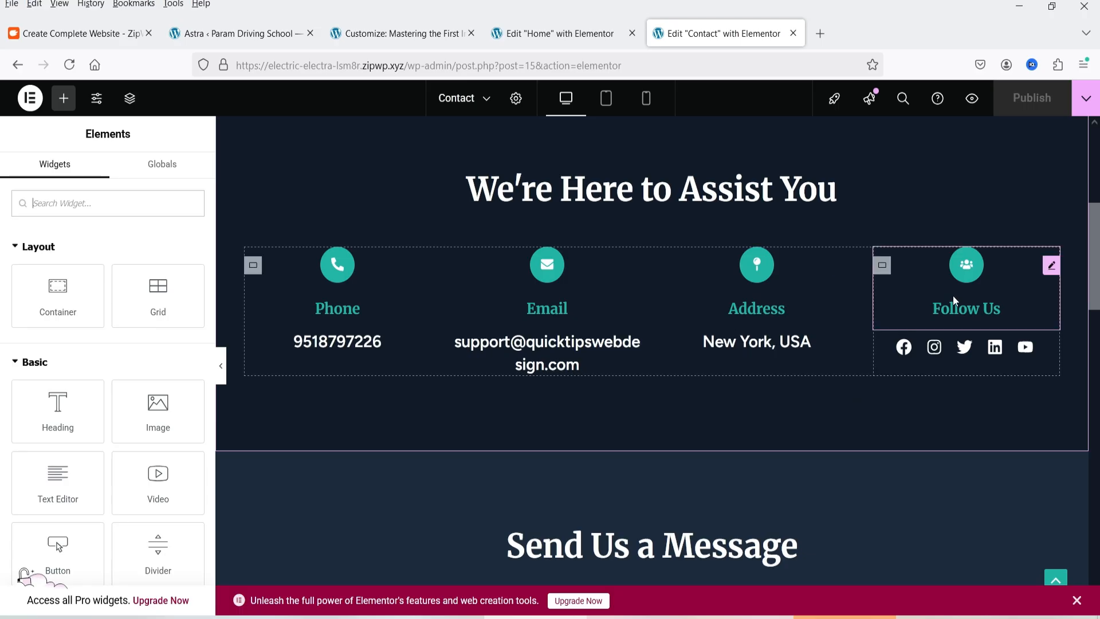
scroll(951, 296, "down", 5)
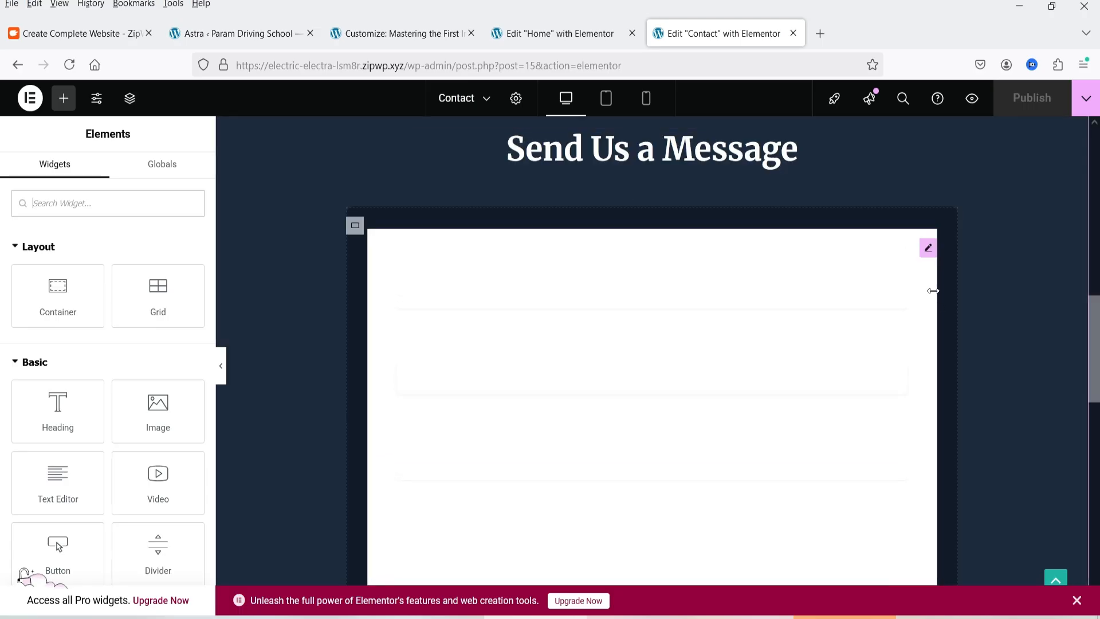
left_click(926, 249)
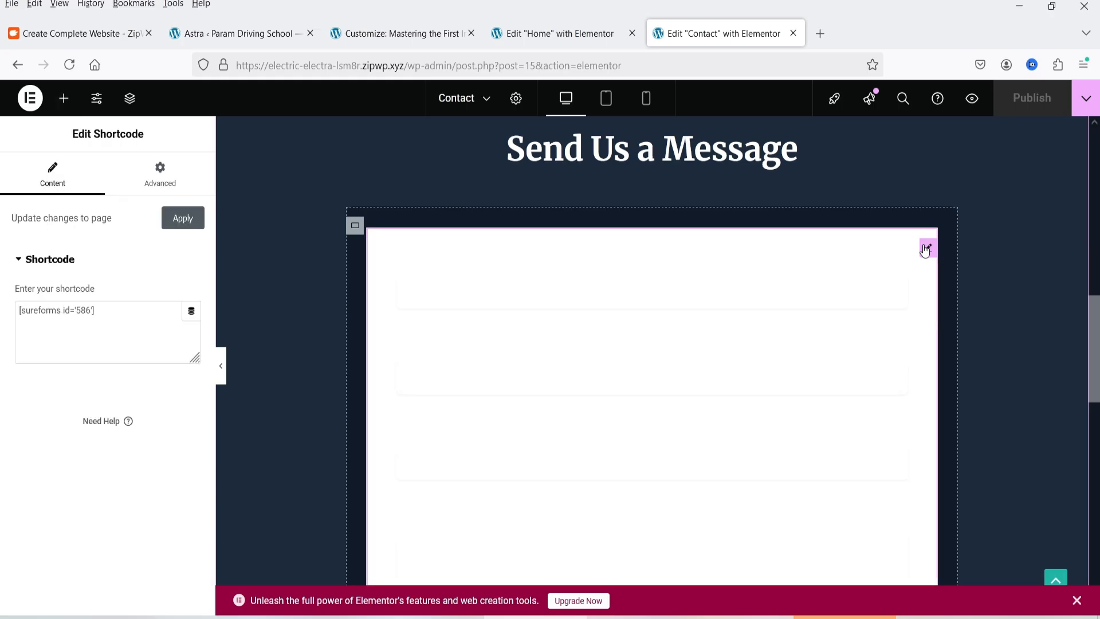
triple_click(108, 308)
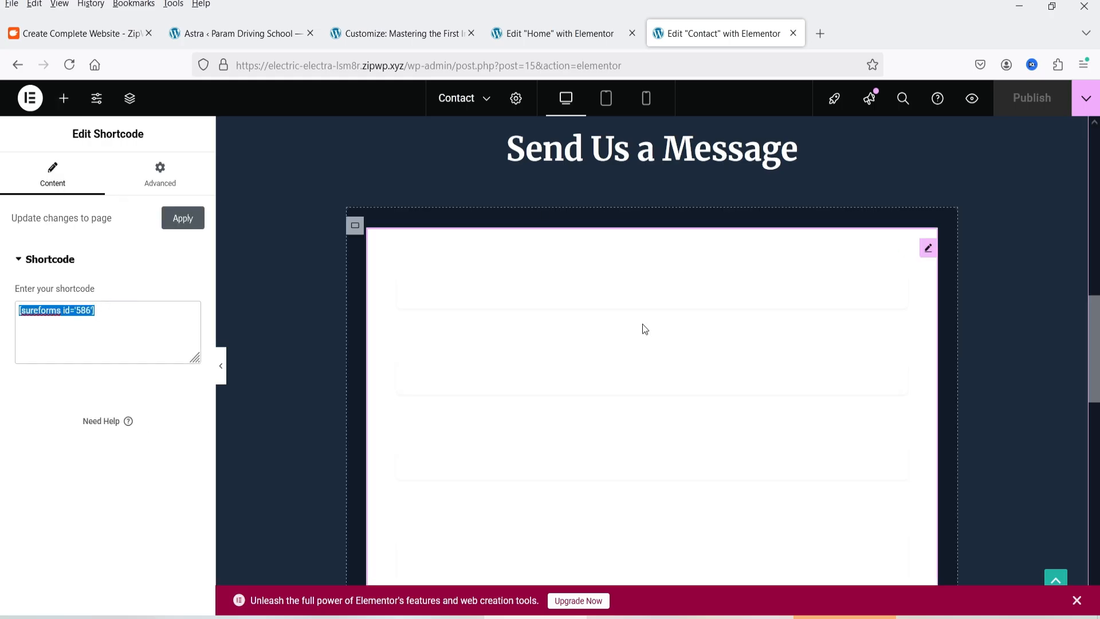
left_click(434, 255)
scroll(435, 257, "down", 1)
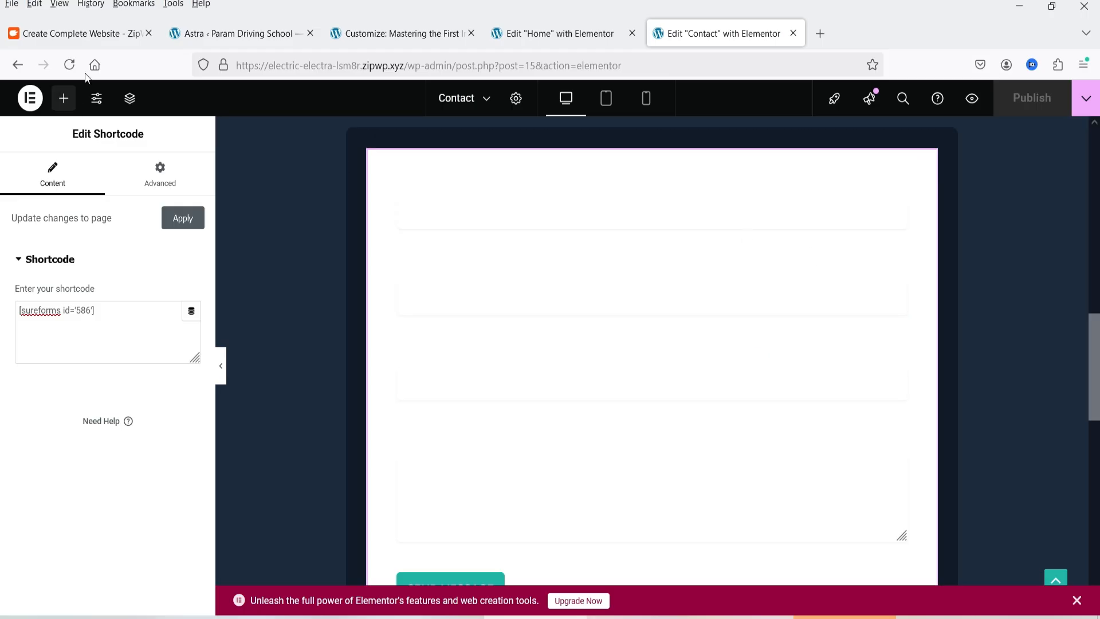
Open Simple Contact Form from the SureForms forms list for editing and dismiss the welcome guide
left_click(243, 36)
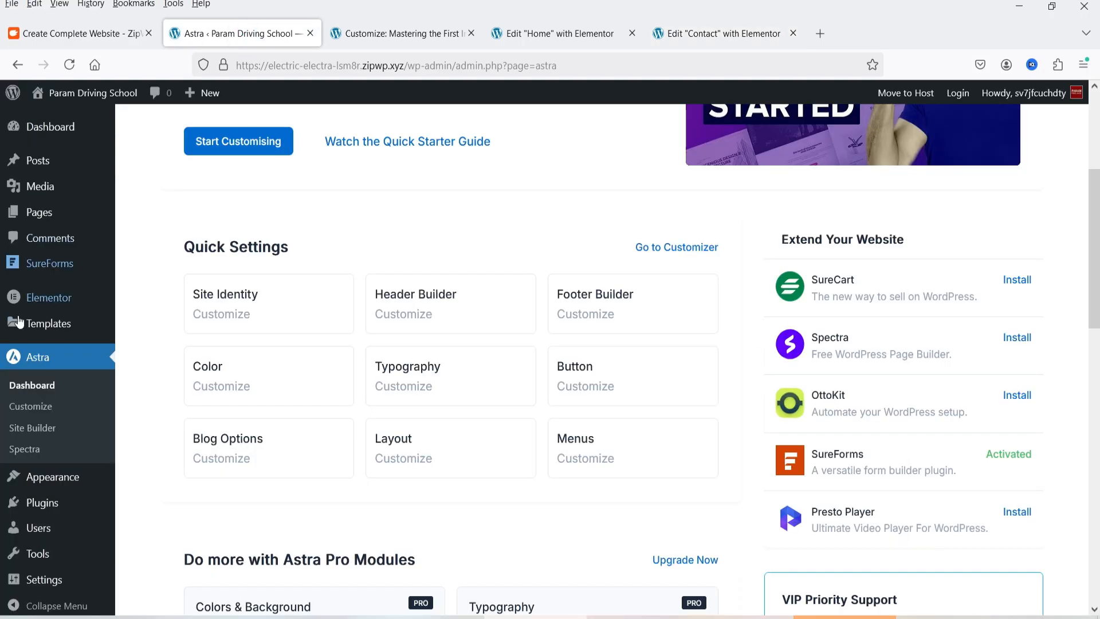
left_click(55, 269)
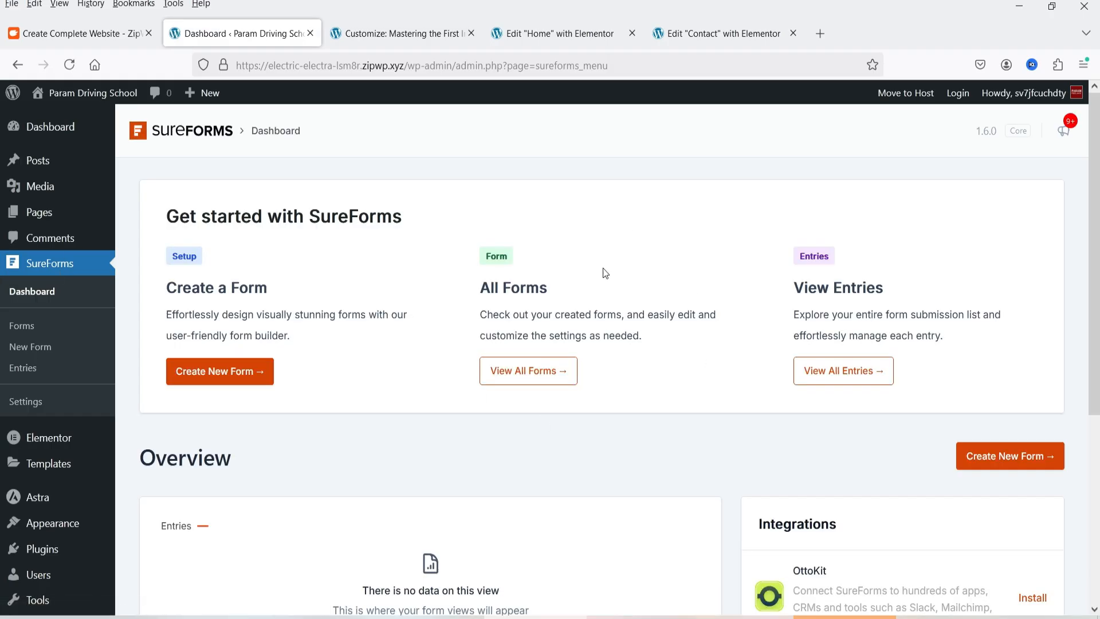
left_click(28, 328)
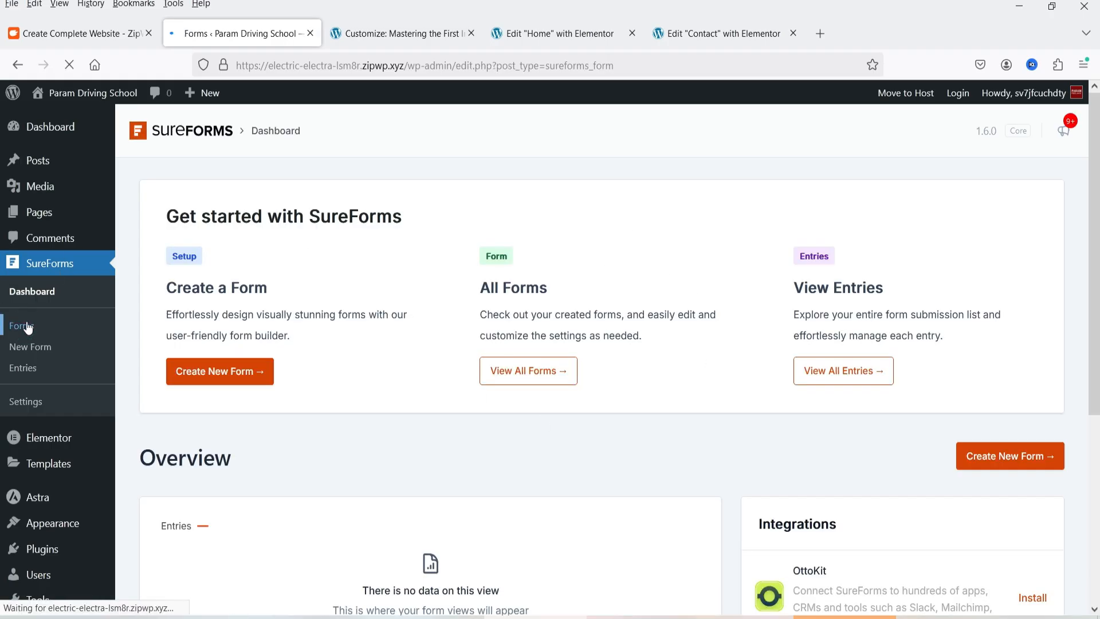
scroll(404, 280, "down", 2)
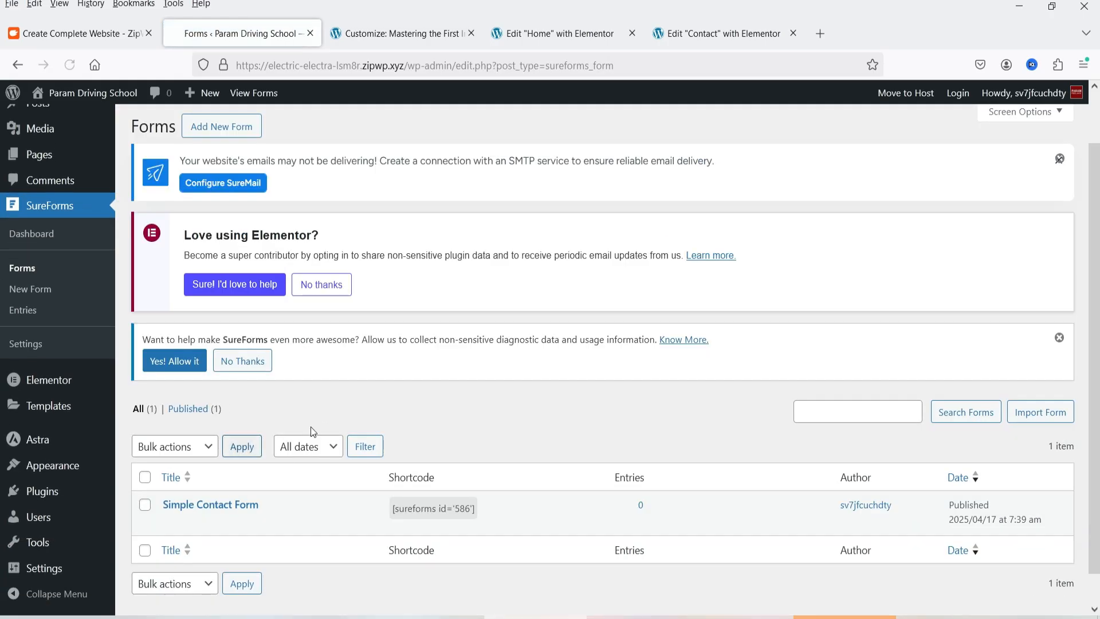
left_click(171, 523)
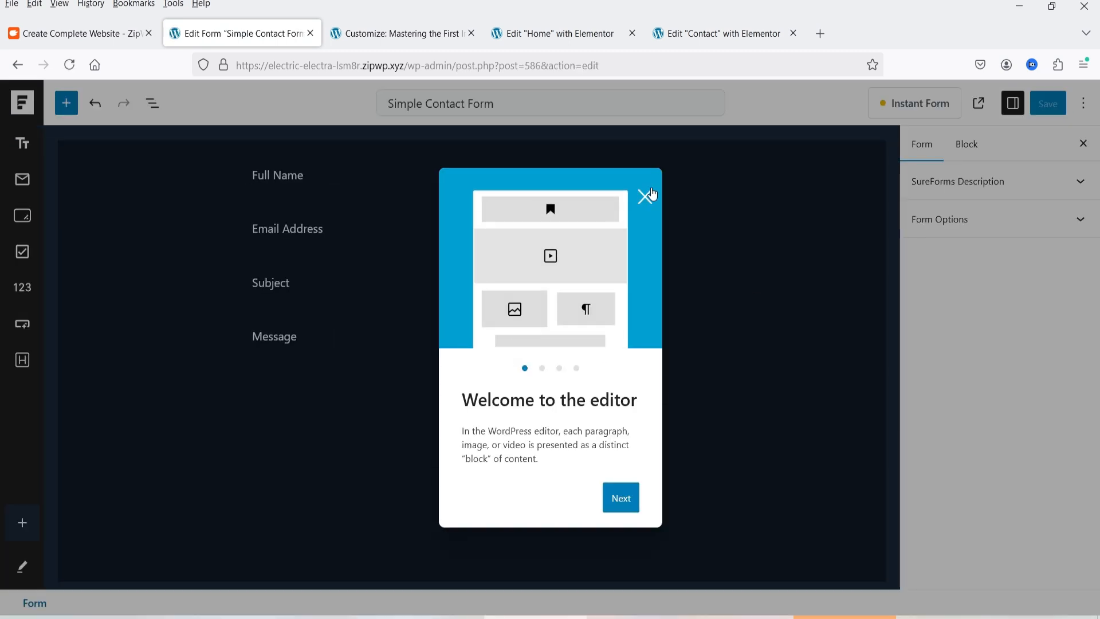
left_click(650, 196)
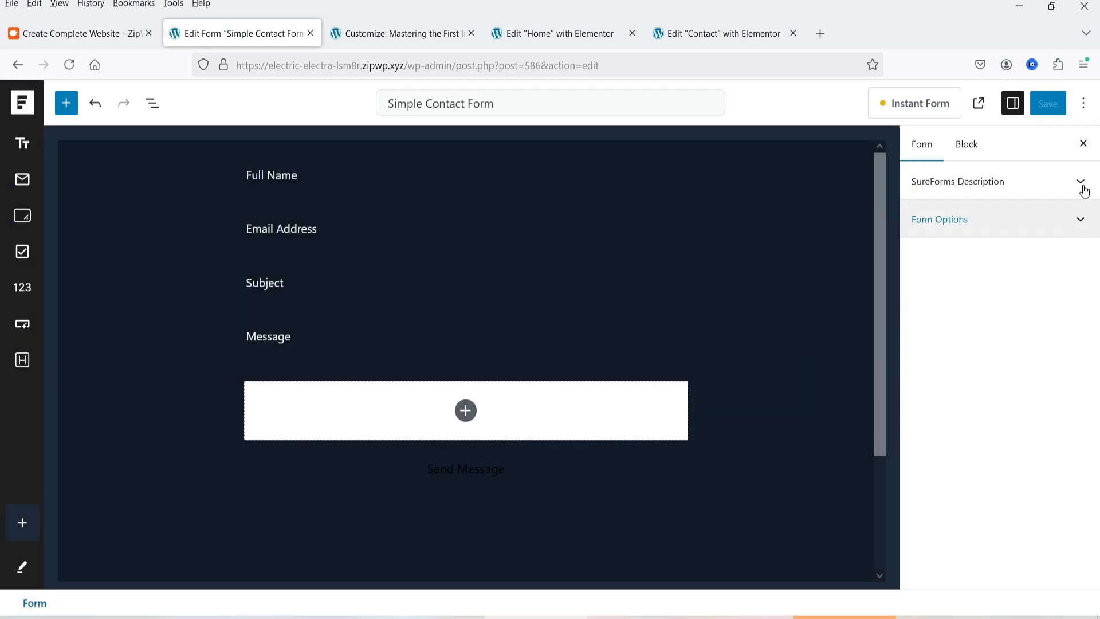
Set the contact form's background color to a dark navy blue in its style settings and save the form
left_click(1000, 180)
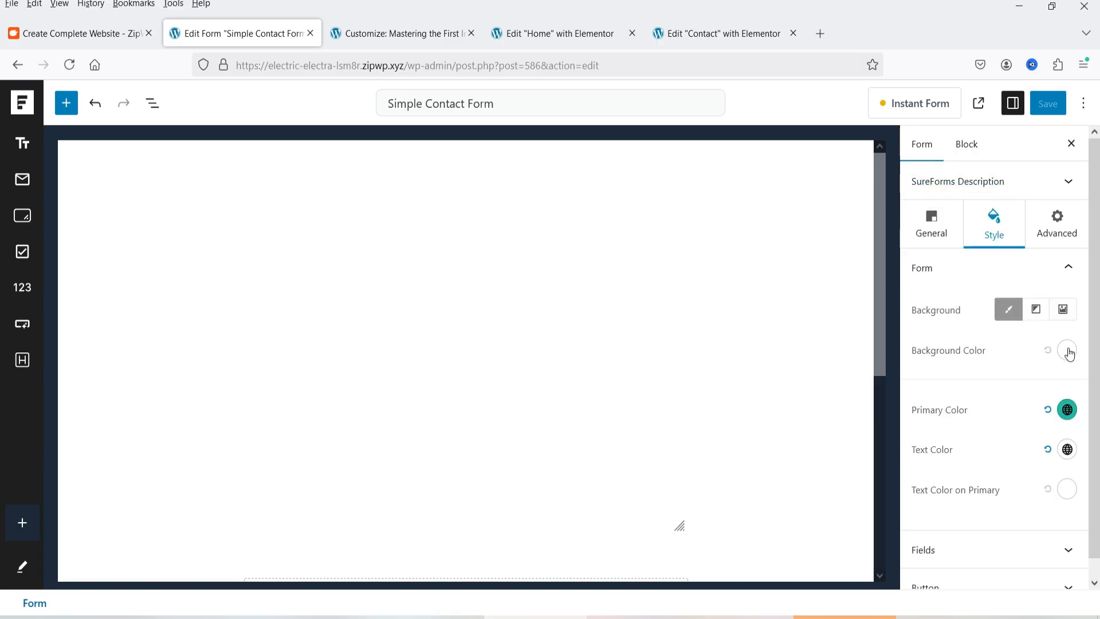
left_click(1067, 350)
left_click_drag(986, 136, 1013, 228)
left_click(1019, 260)
left_click(1027, 217)
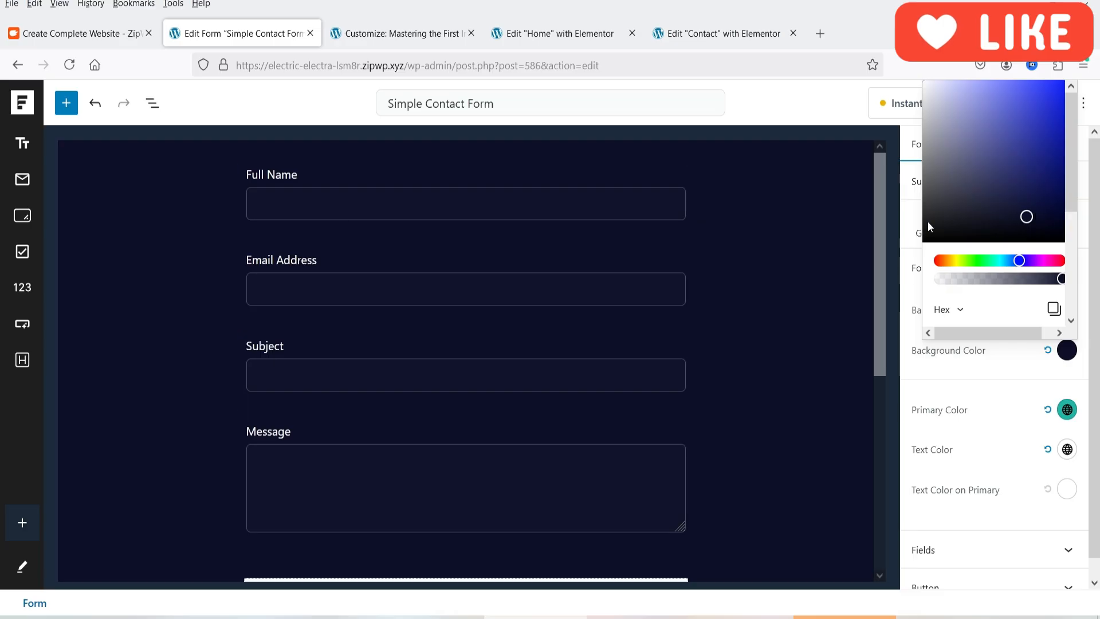
left_click(907, 297)
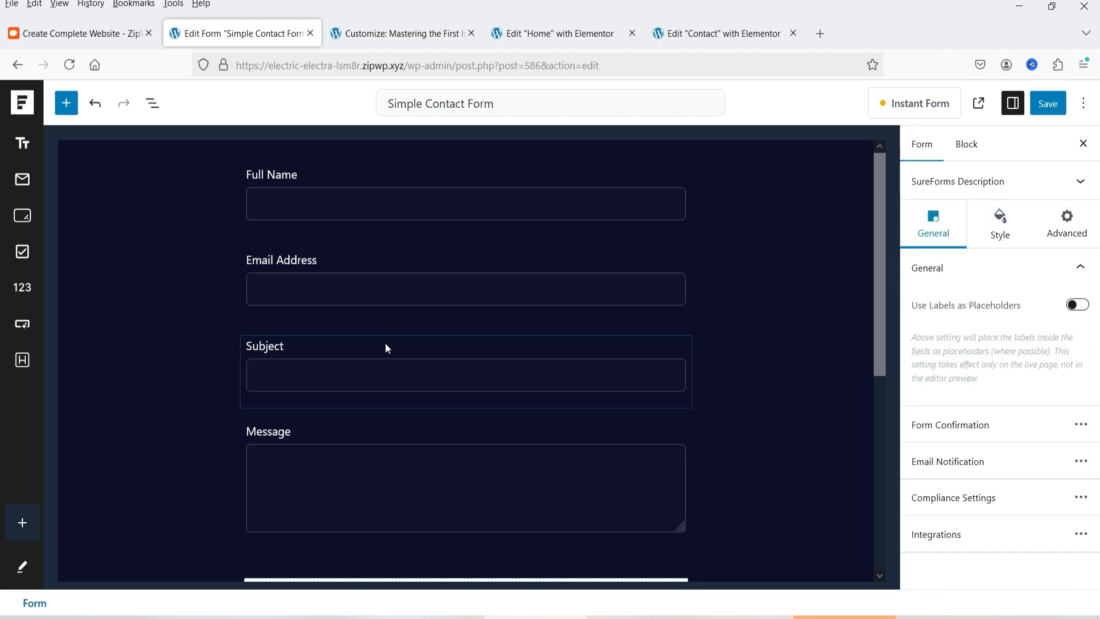
left_click(1049, 103)
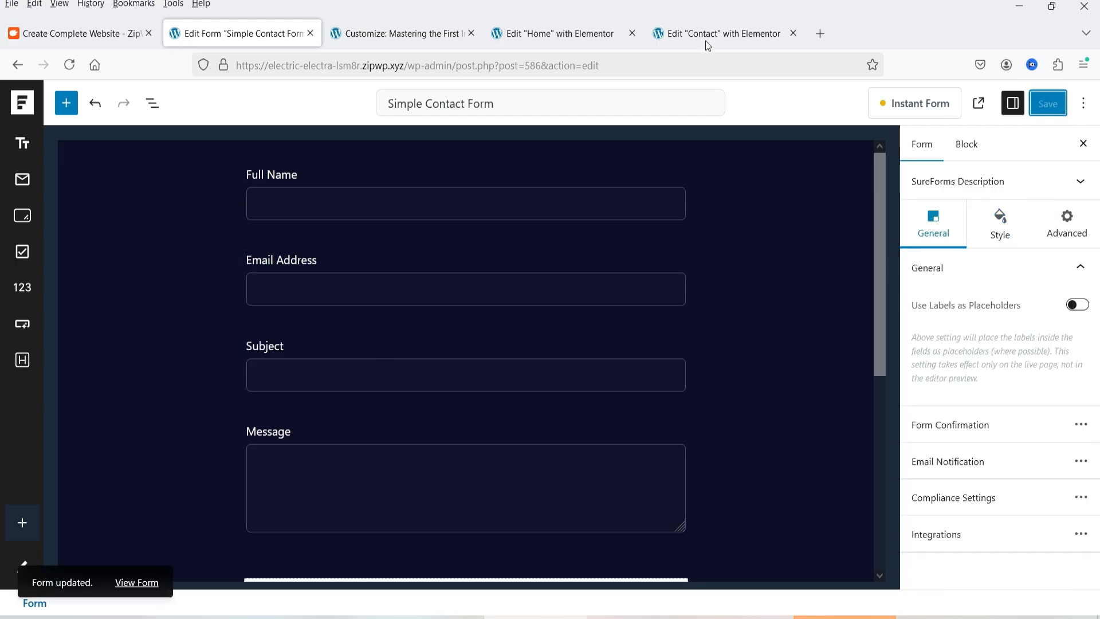
Open the live Contact page from its Elementor editor and check the restyled contact form
left_click(558, 30)
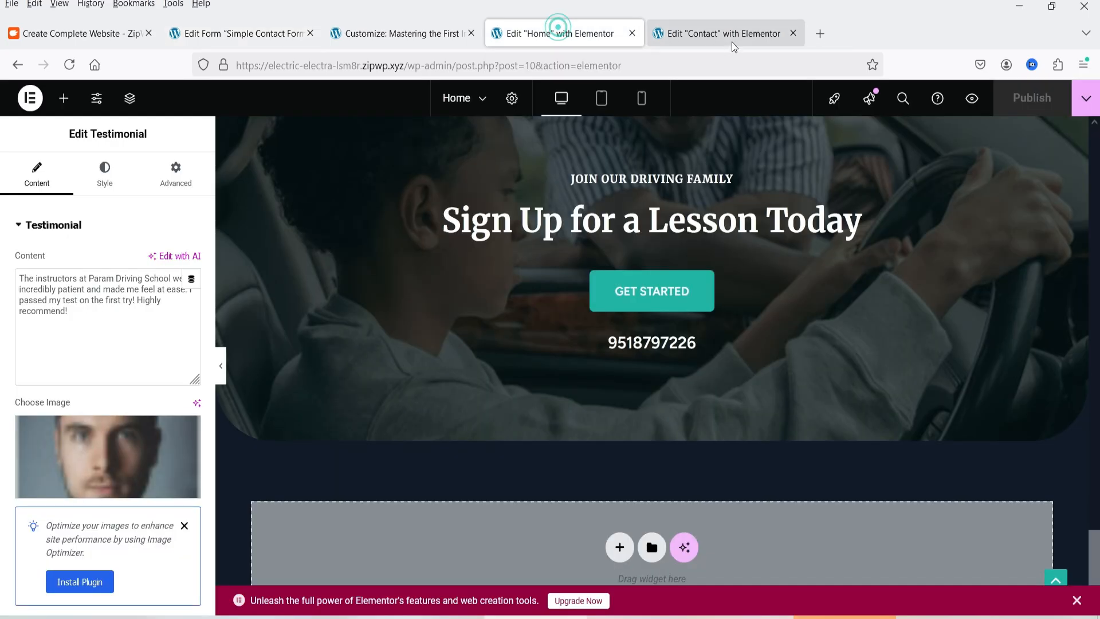
left_click(730, 43)
left_click(1085, 98)
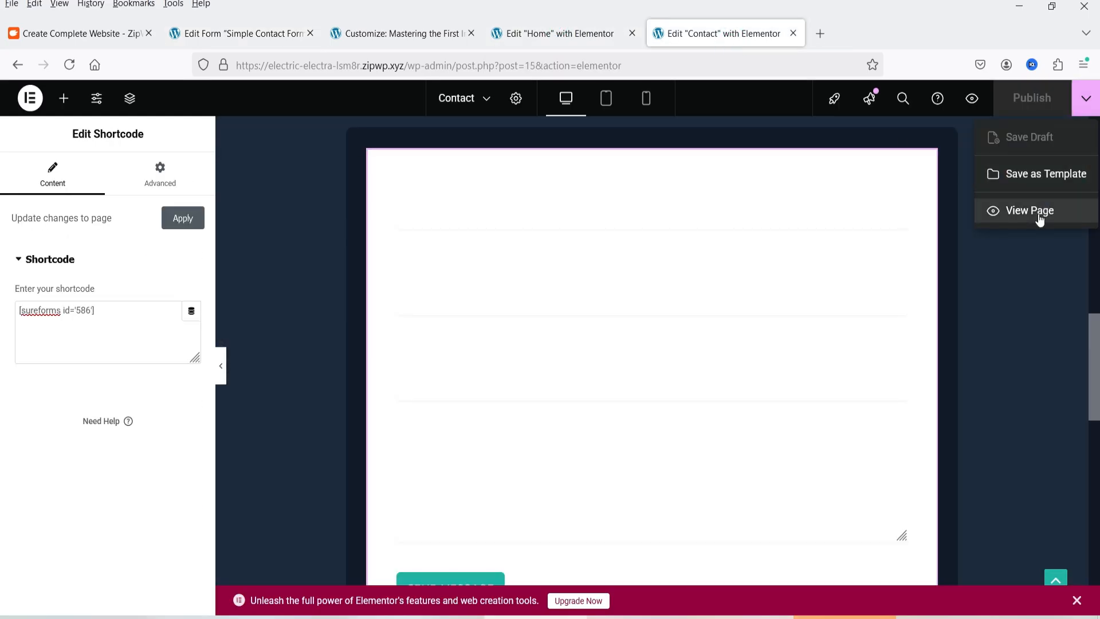
left_click(1029, 211)
scroll(687, 211, "down", 10)
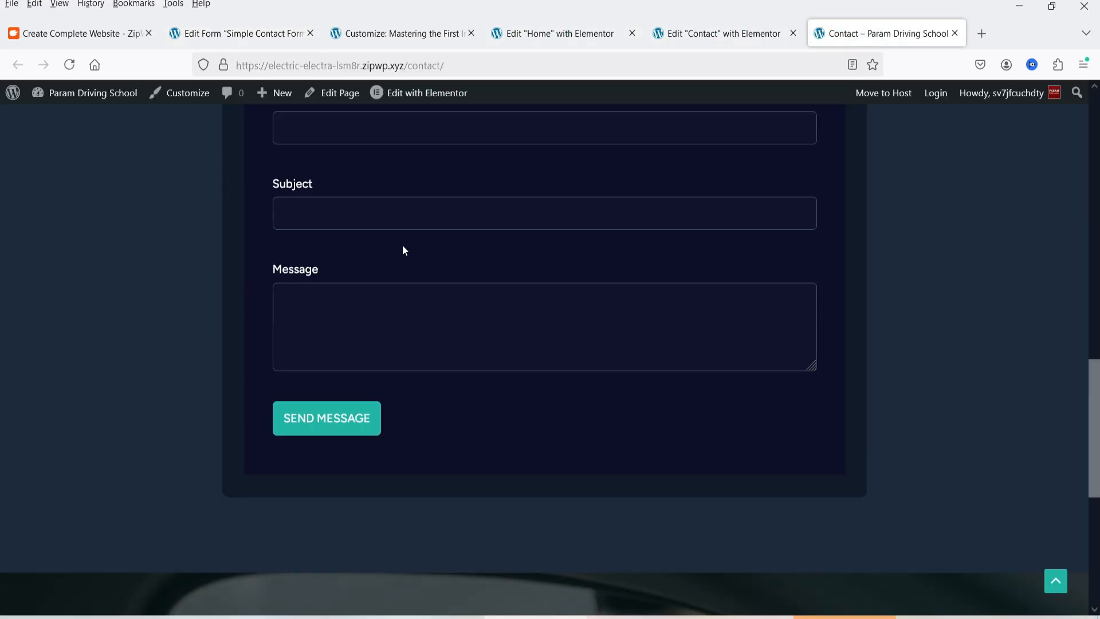
scroll(361, 351, "up", 4)
scroll(391, 251, "up", 6)
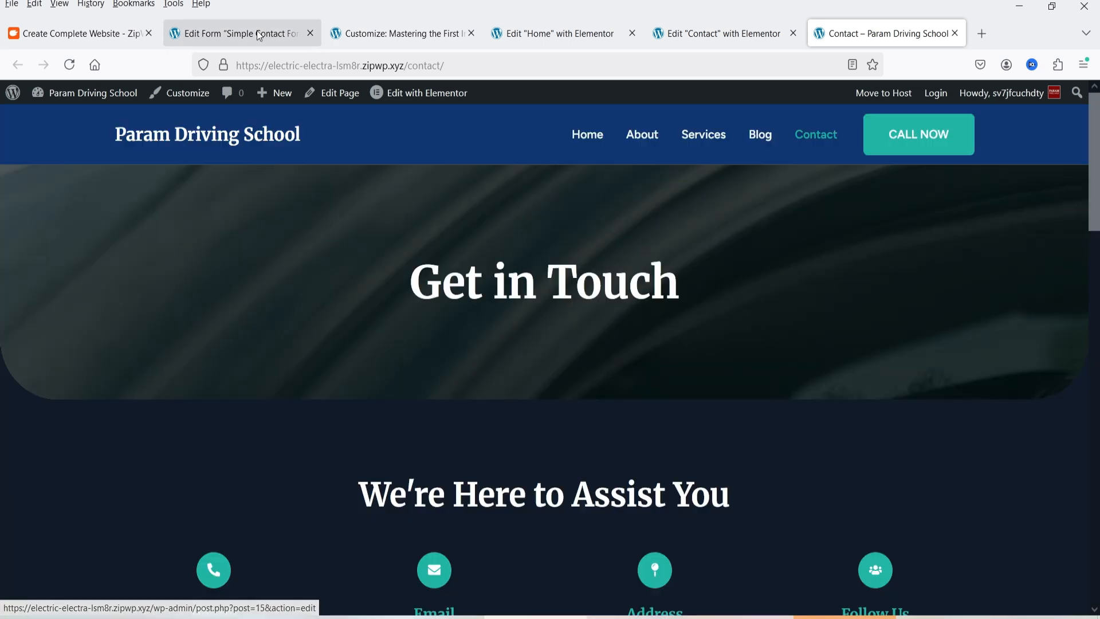
Leave the Simple Contact Form editor without saving again and return to the SureForms forms list
left_click(244, 33)
left_click(20, 114)
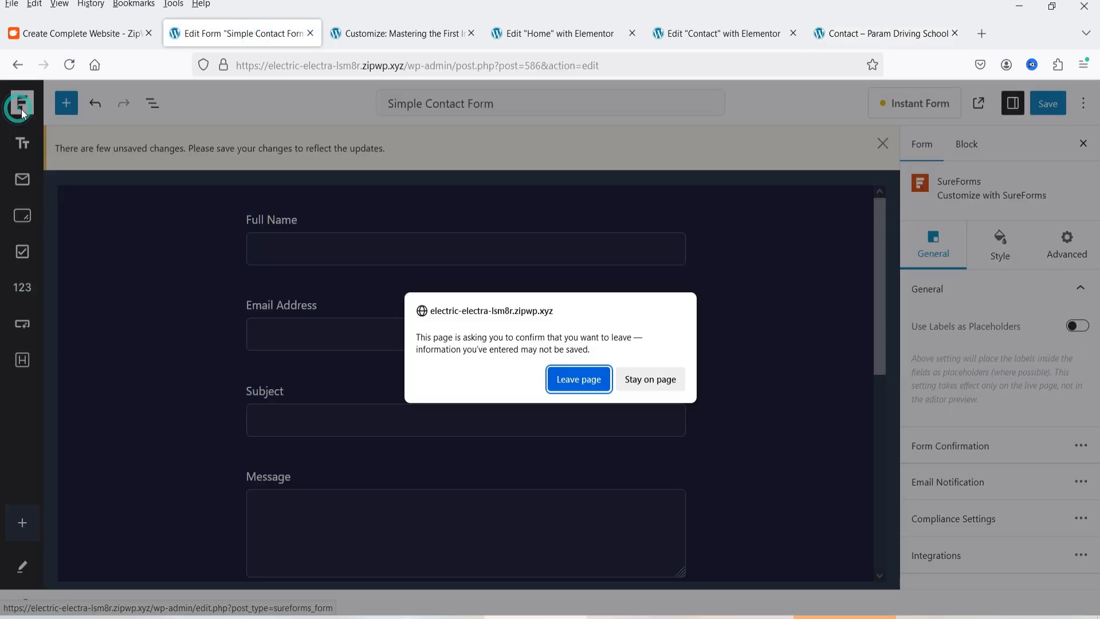
left_click(579, 377)
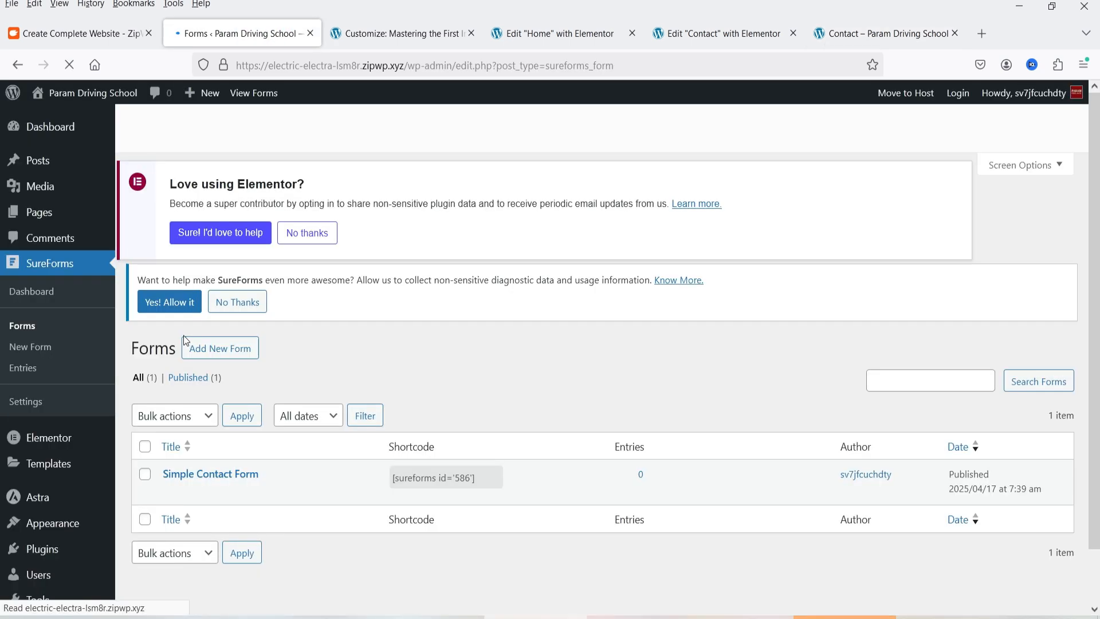
Look through the WordPress dashboard's list of pages and its list of posts
left_click(51, 215)
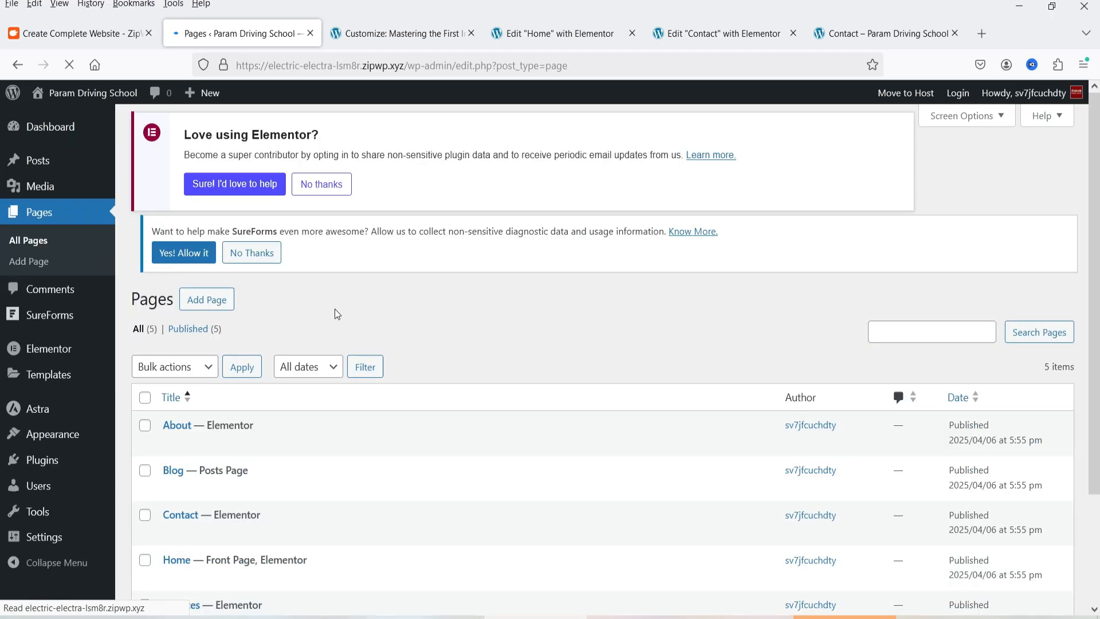
scroll(333, 381, "down", 3)
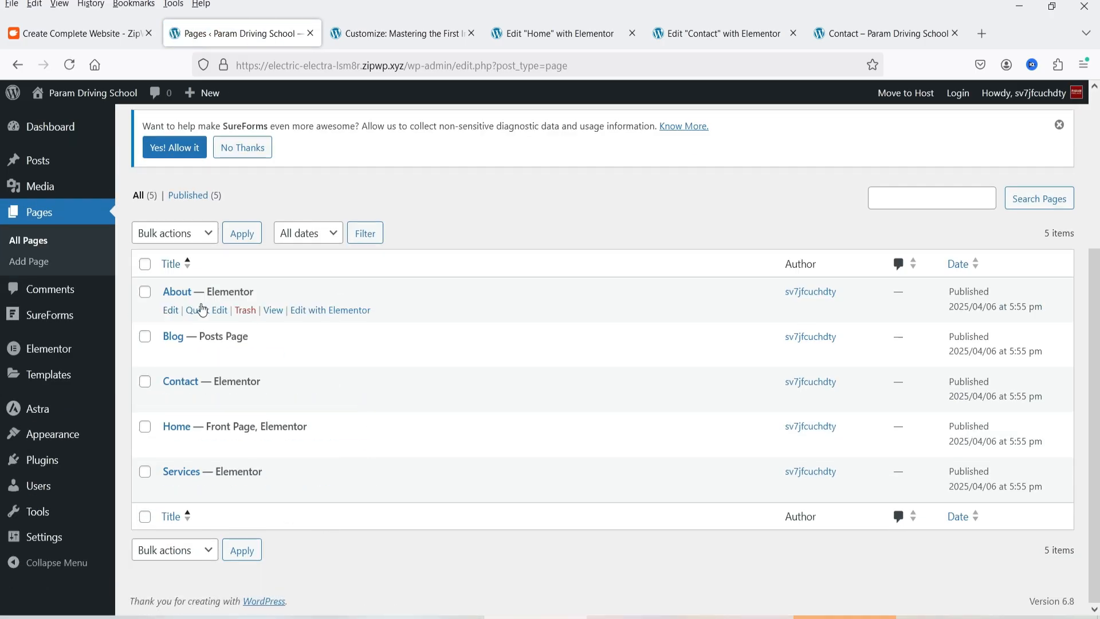
scroll(737, 363, "up", 3)
scroll(686, 278, "up", 2)
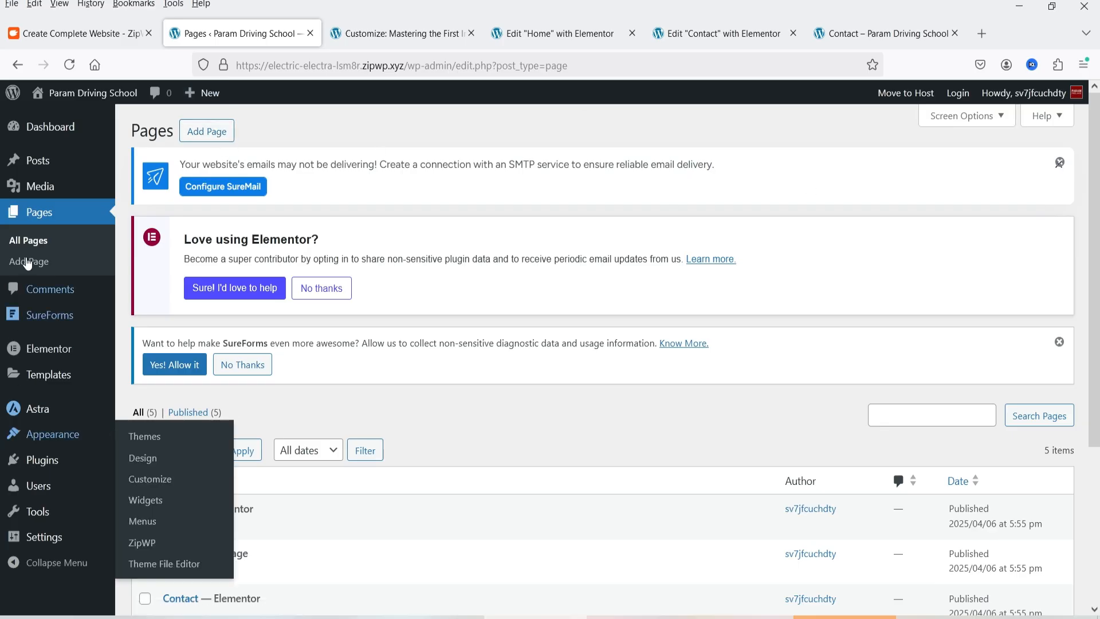
left_click(37, 161)
scroll(889, 413, "down", 3)
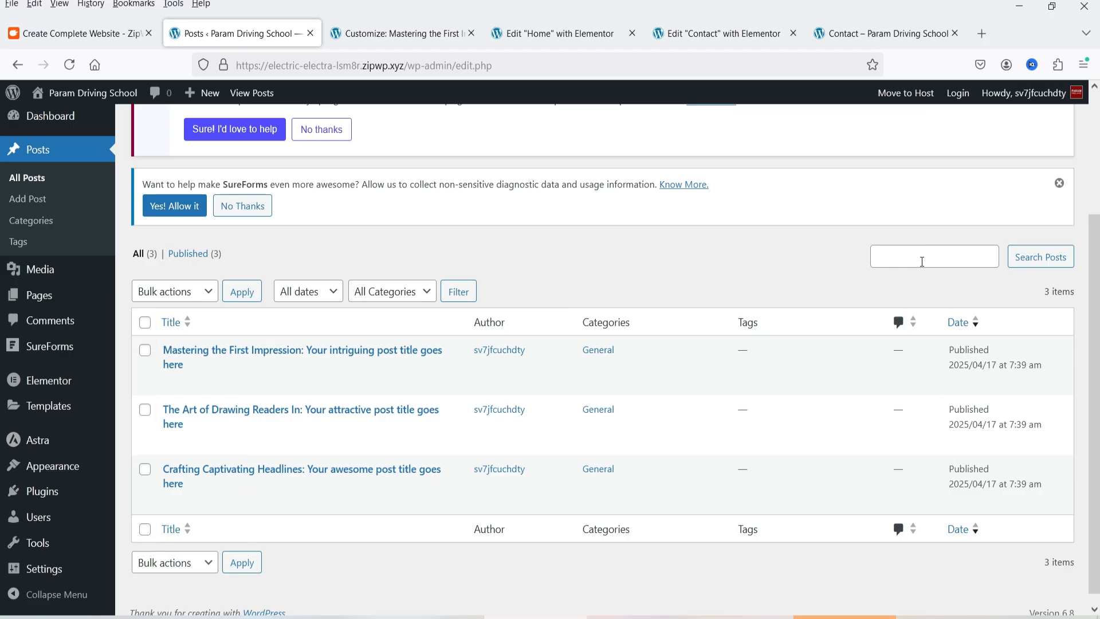
Switch to the ZipWP pricing page and examine the plans' prices and included features
left_click(882, 34)
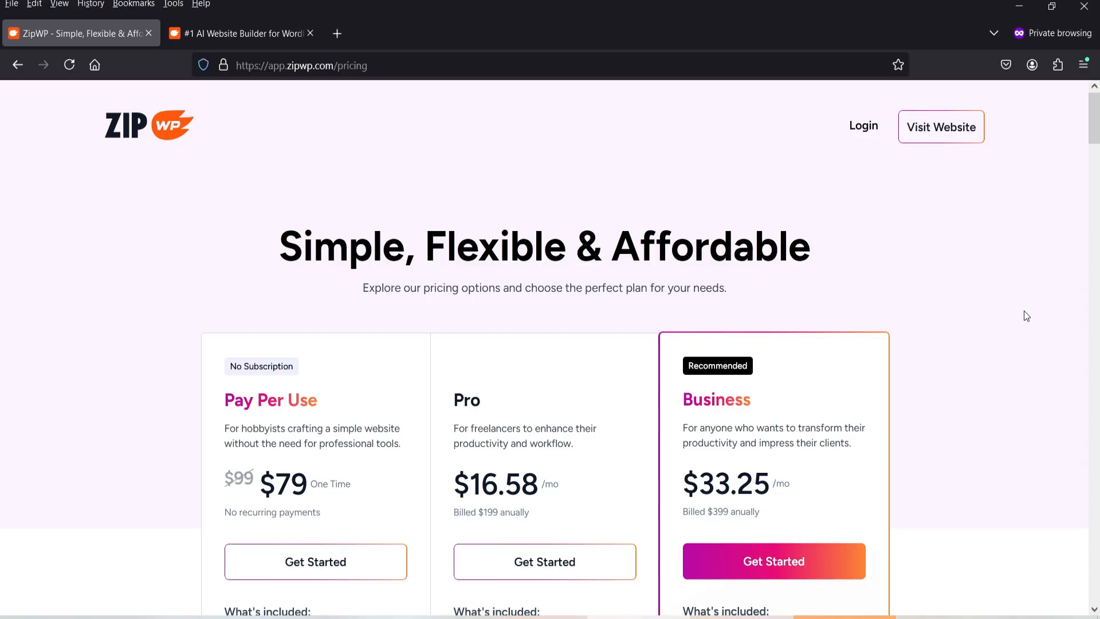
scroll(1024, 316, "down", 4)
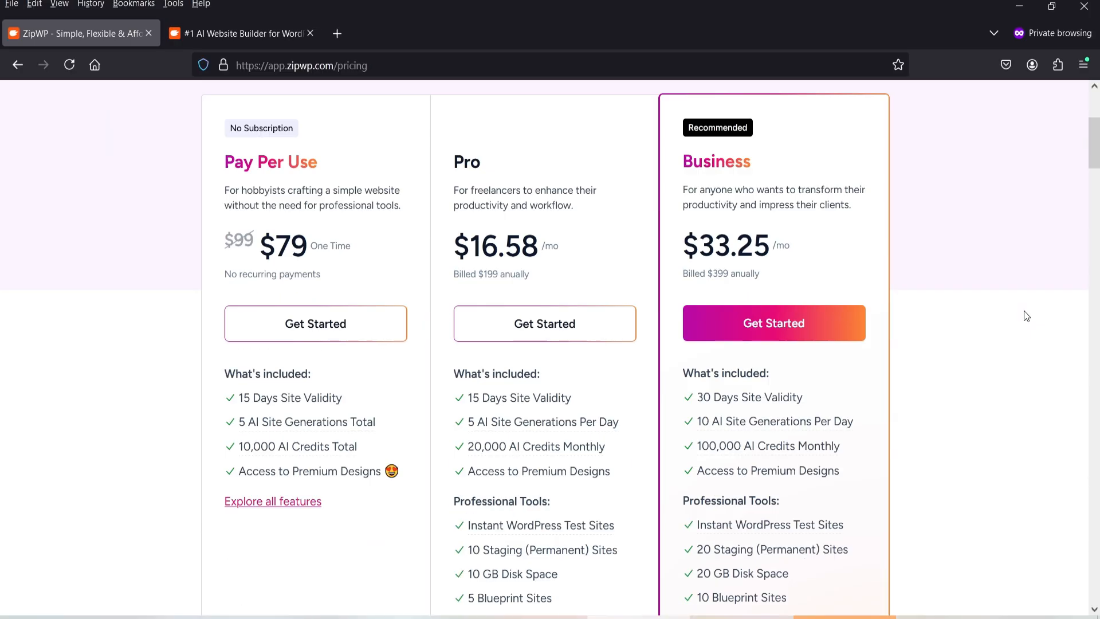